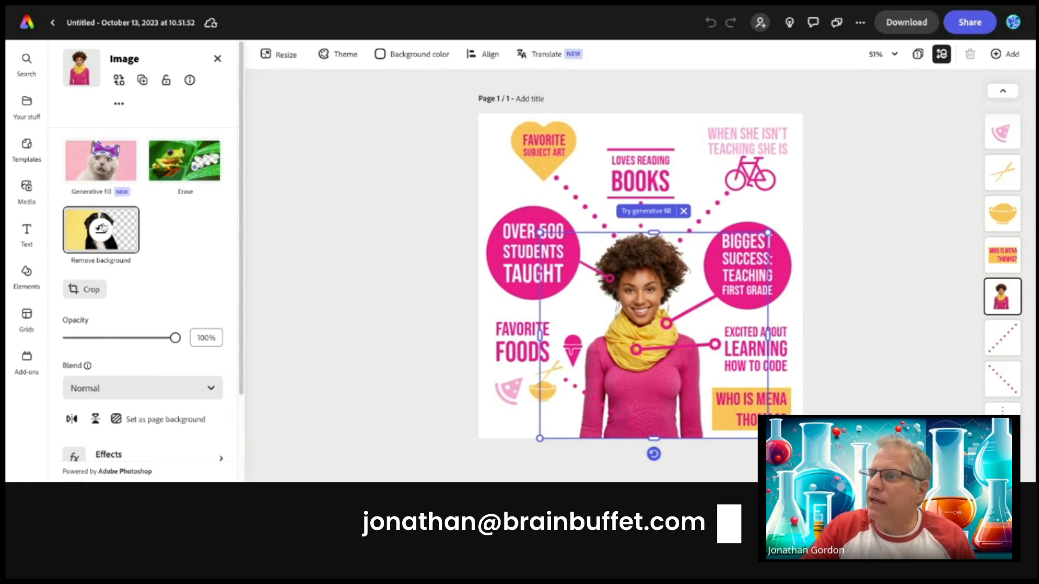
- Restore the background of the woman's photo and remove it again
left_click(102, 228)
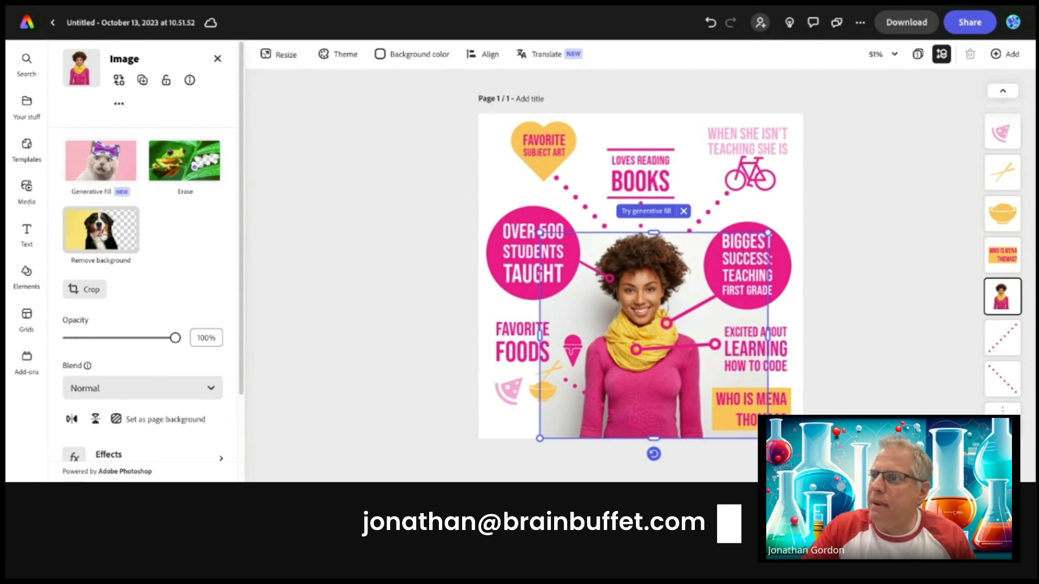
left_click(101, 238)
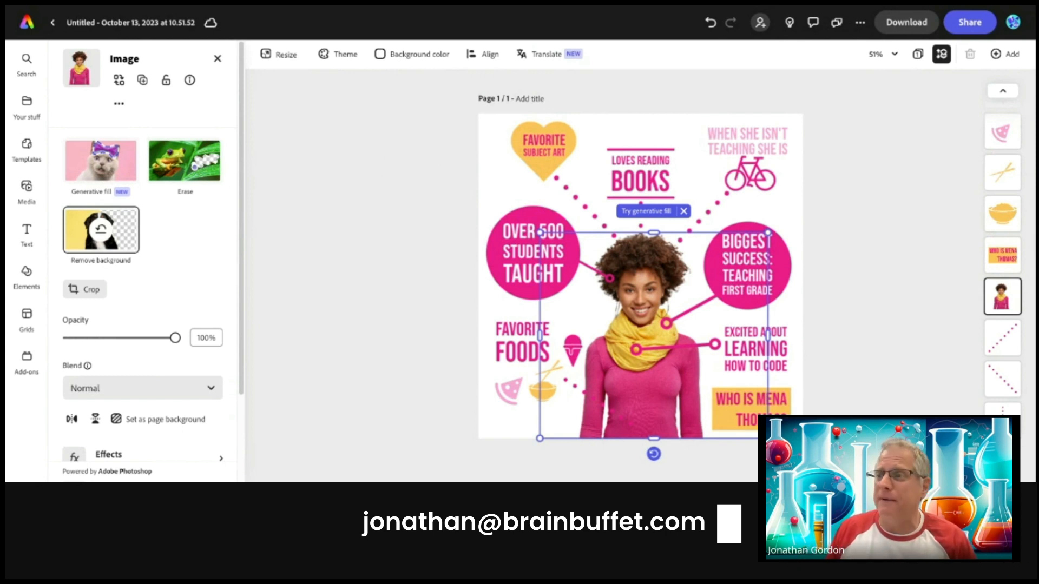
- Replace the woman's photo with the "student" stock photo of a man in a grey shirt with a backpack and open book
left_click(119, 81)
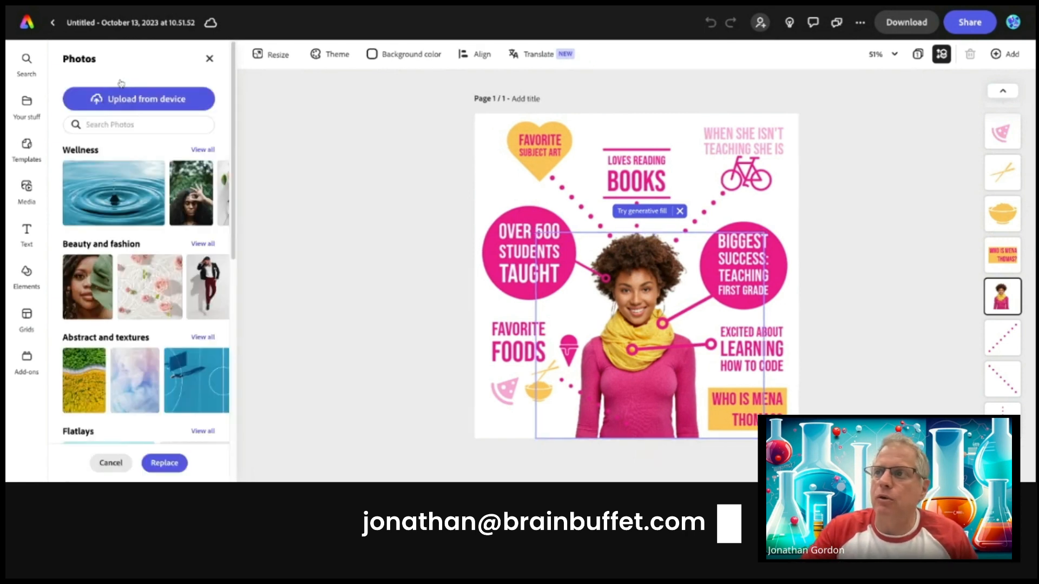
left_click(124, 124)
type("s")
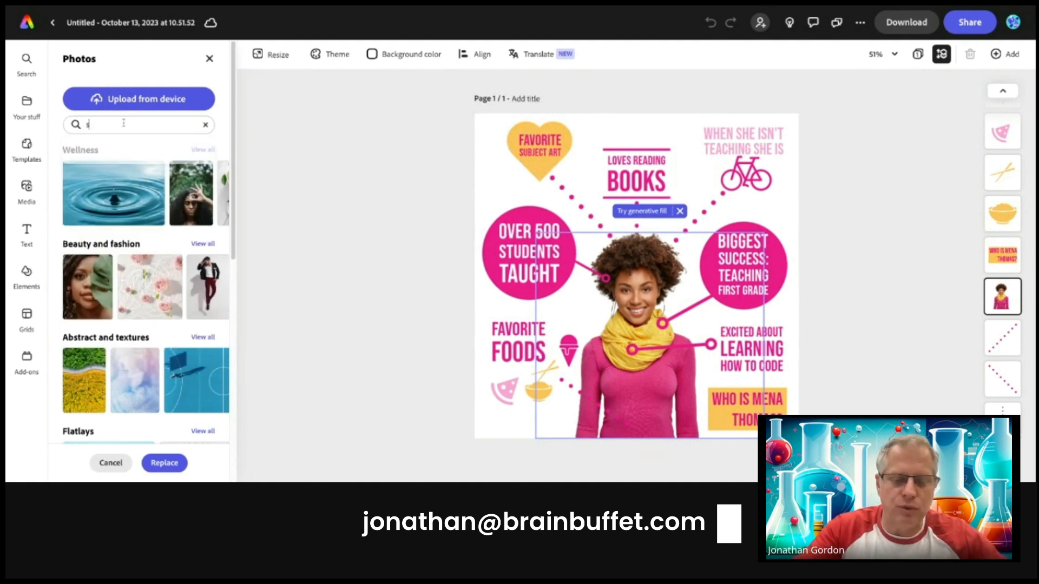
type("tudent")
key("Return")
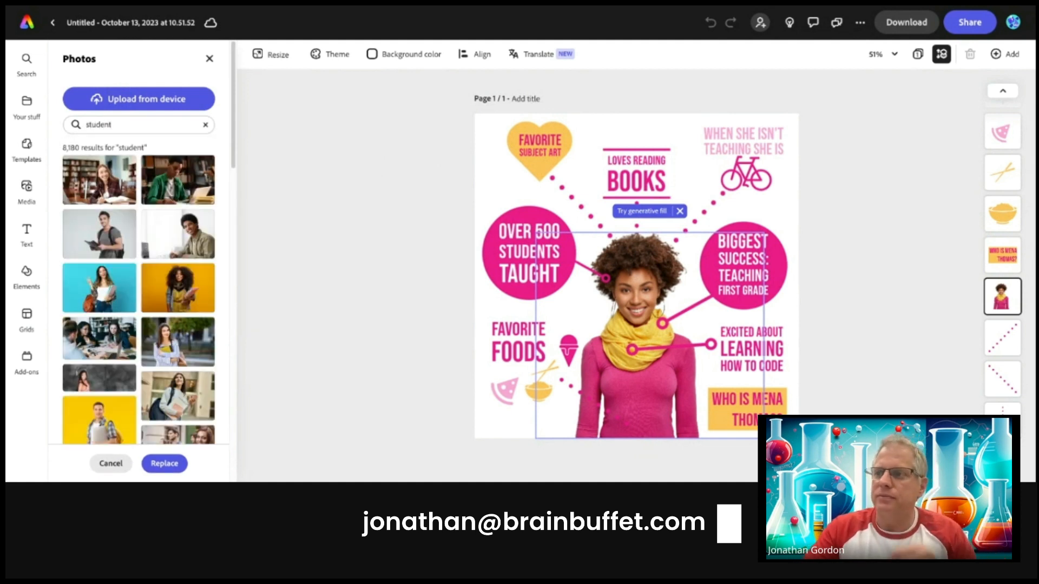
left_click(114, 238)
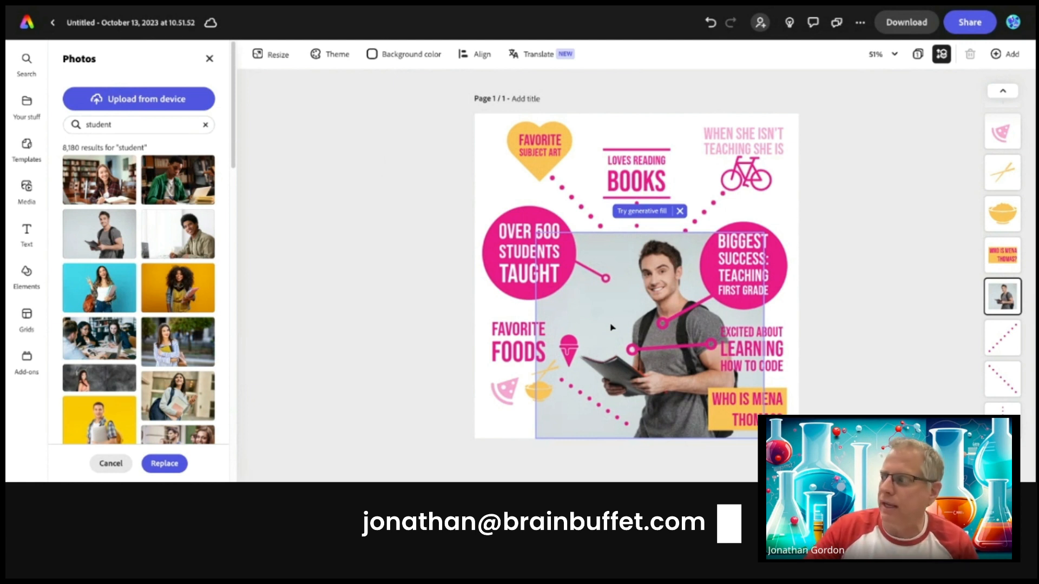
- Shift the man's photo sideways to center him among the callouts, and remove its background
left_click(647, 301)
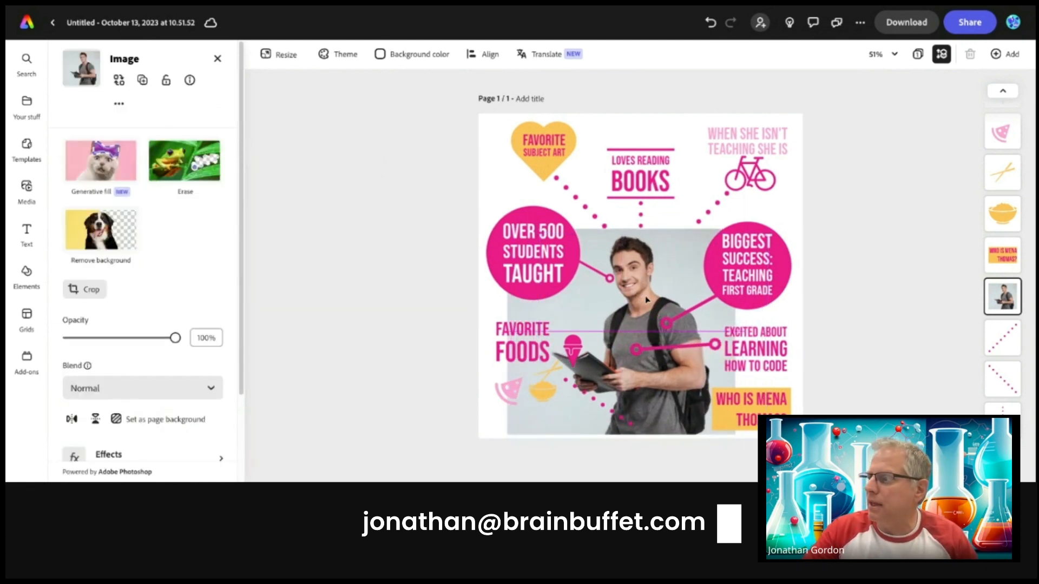
left_click_drag(647, 300, 634, 288)
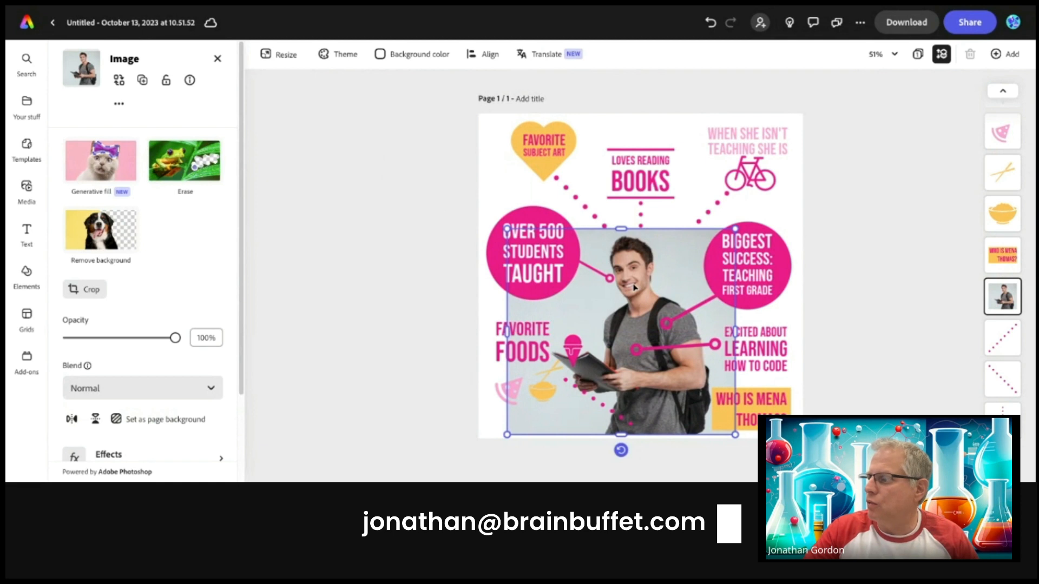
left_click_drag(636, 290, 647, 293)
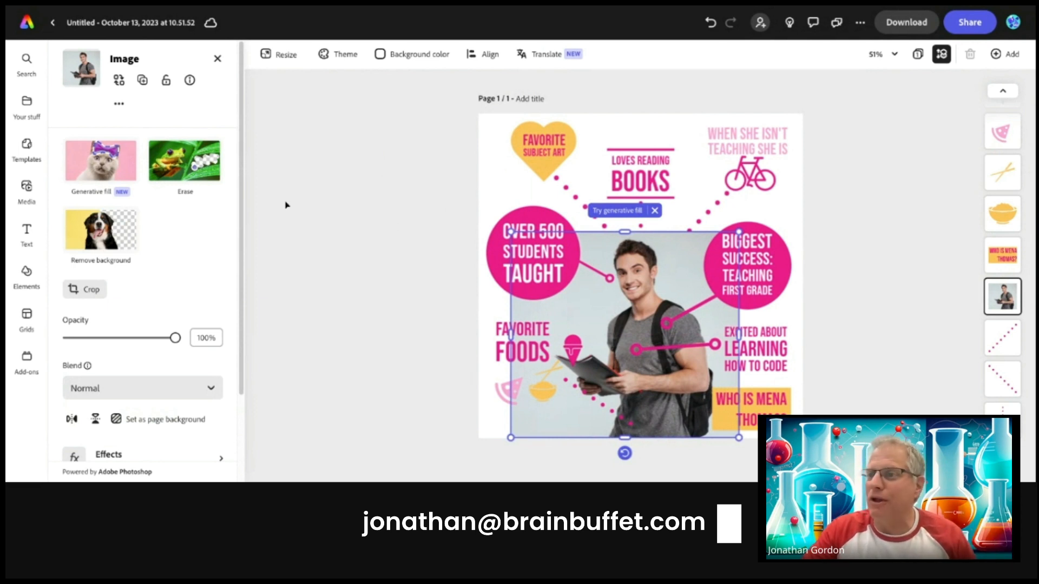
left_click(100, 235)
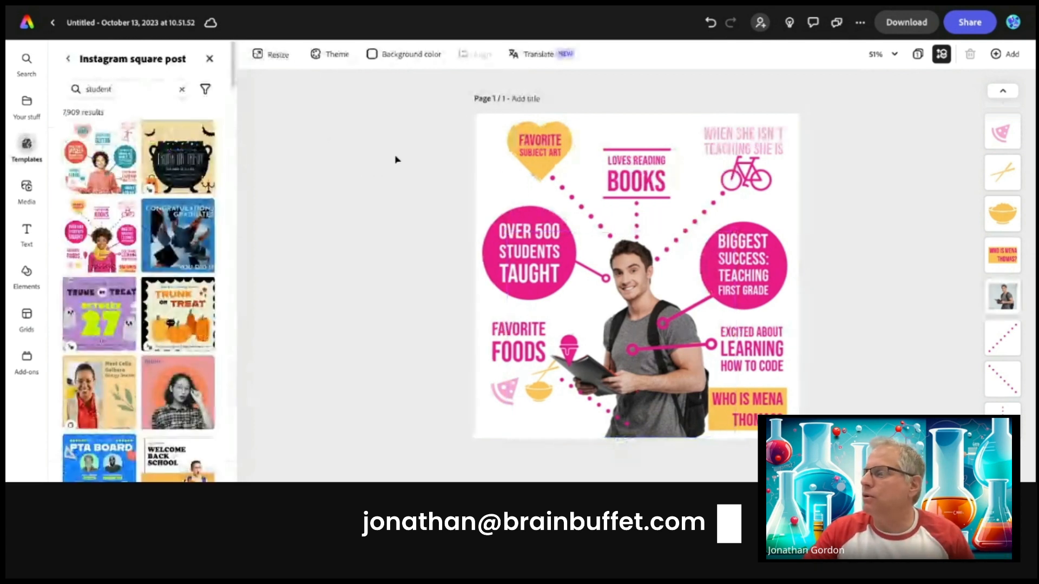
left_click(395, 160)
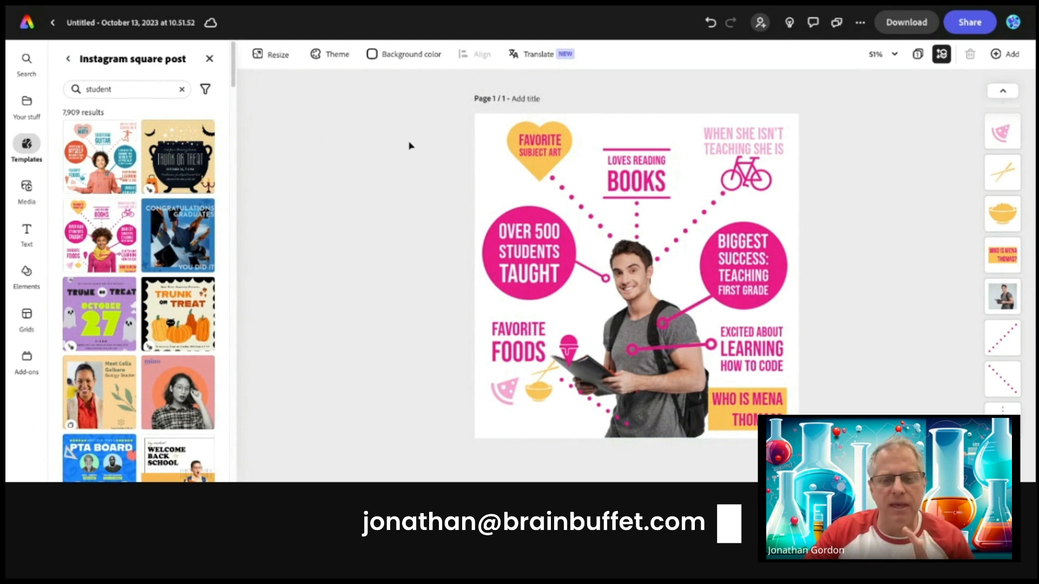
- Try the lime-teal-red Bold color theme, the three Classic themes and the teal-pink-yellow Professional theme on the page
left_click(338, 57)
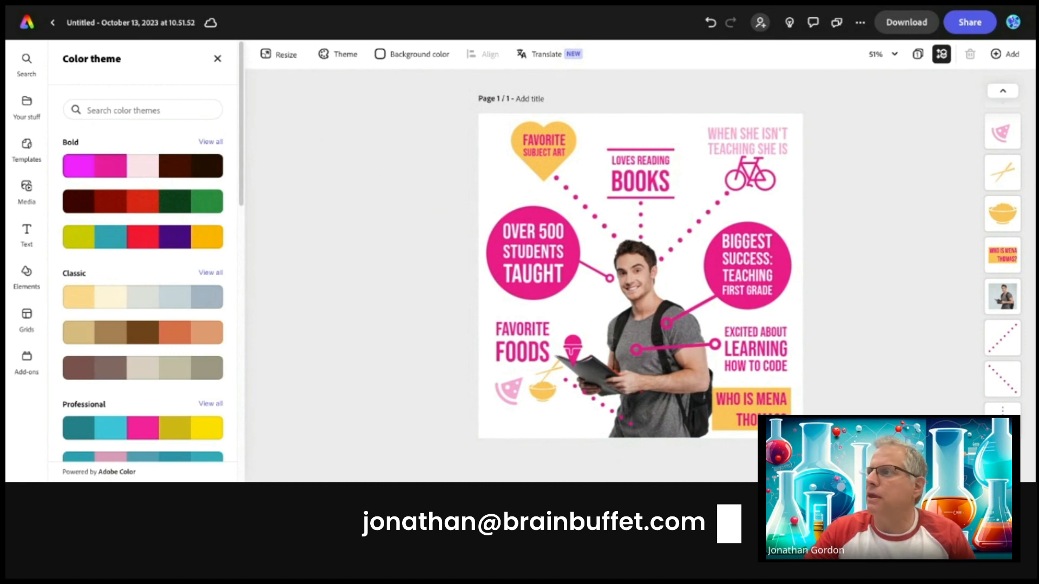
left_click(335, 55)
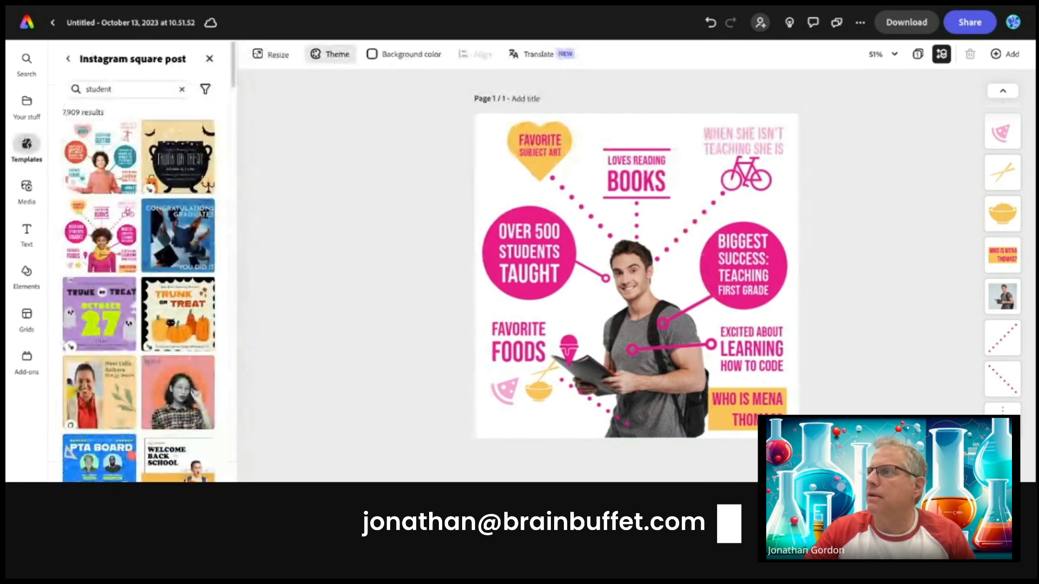
left_click(329, 52)
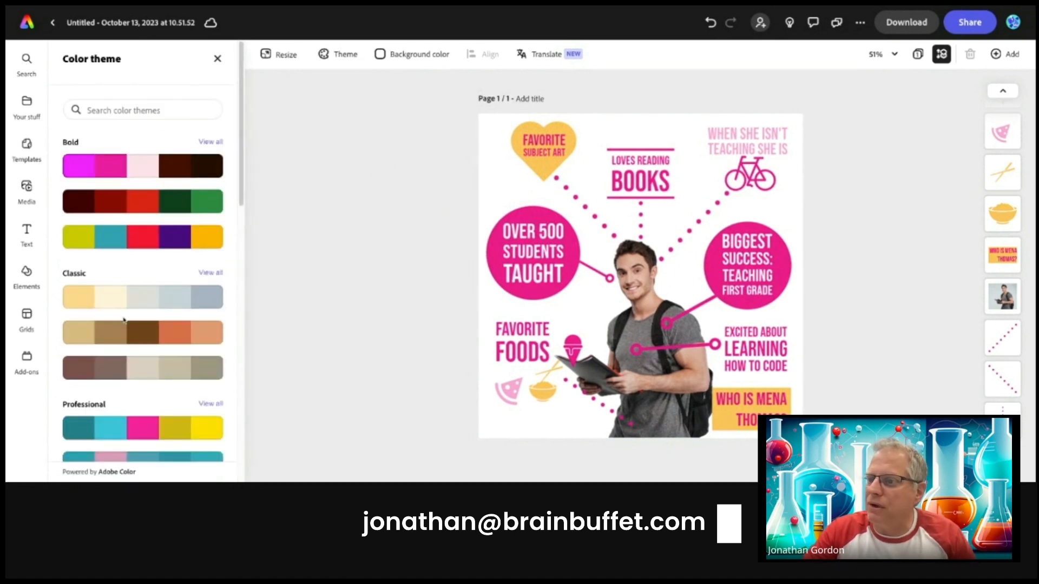
scroll(108, 181, "down", 2)
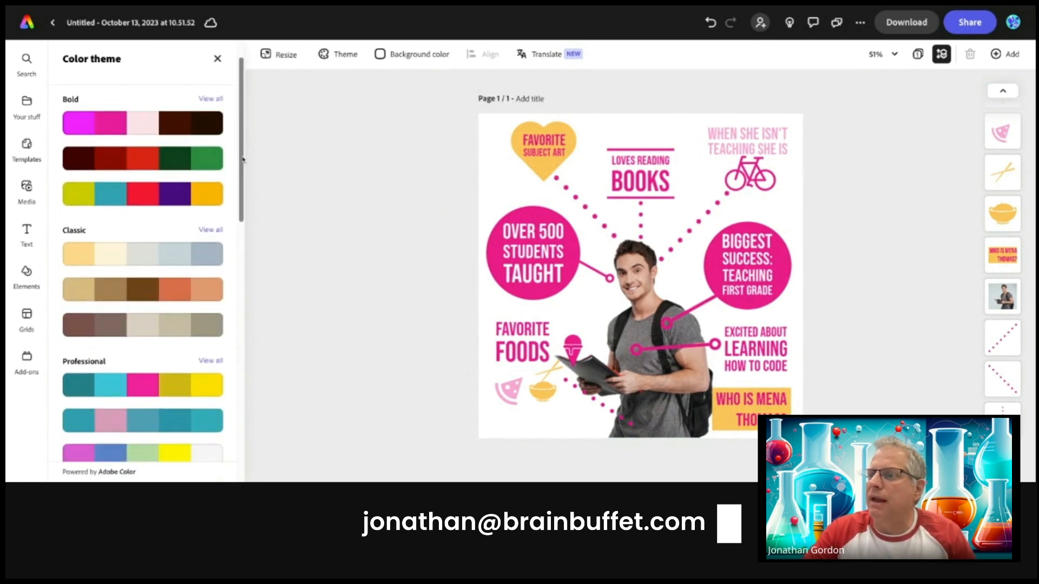
left_click(115, 190)
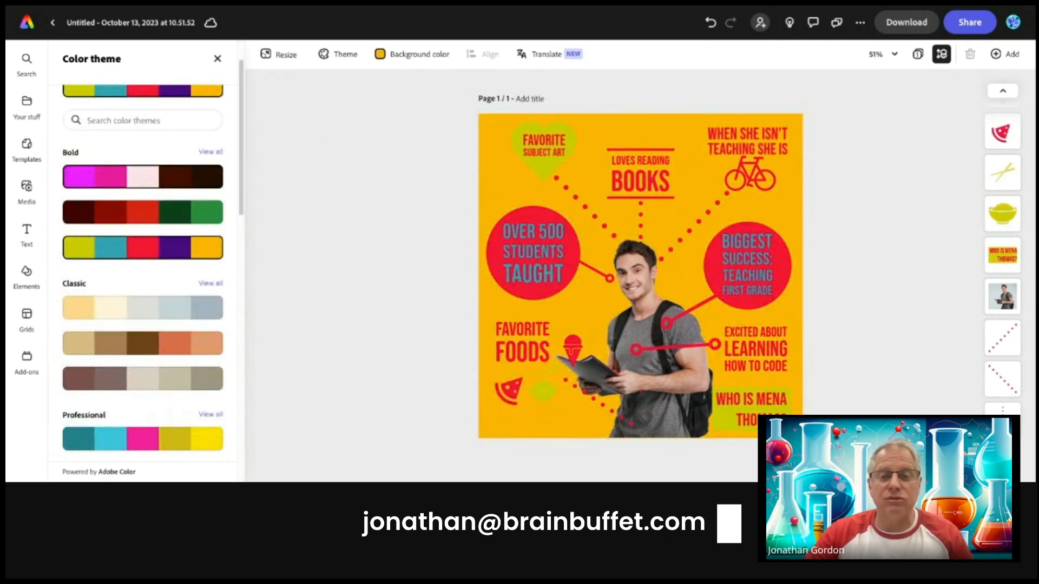
left_click(111, 308)
left_click(108, 347)
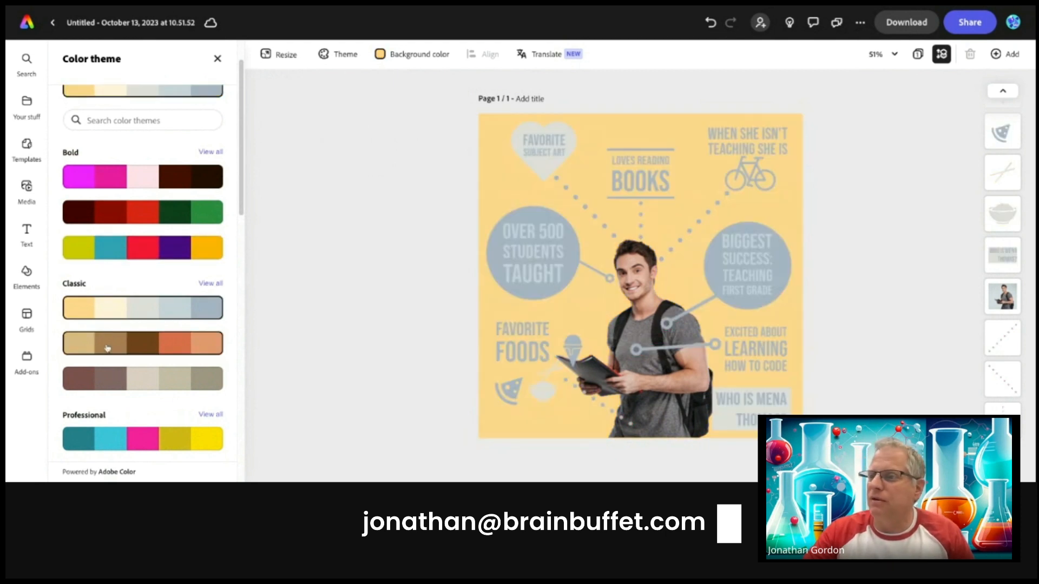
left_click(107, 381)
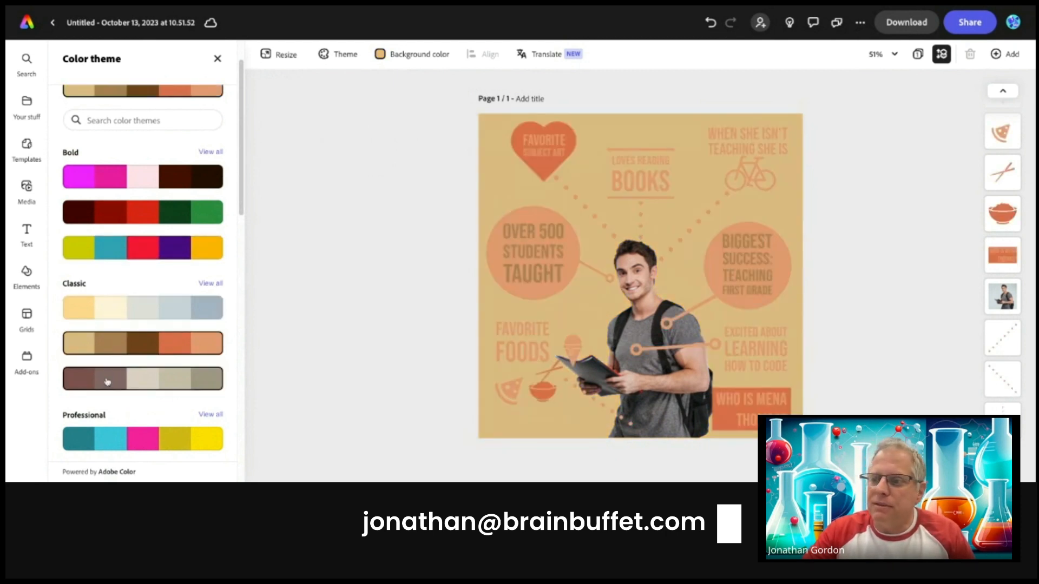
left_click(110, 439)
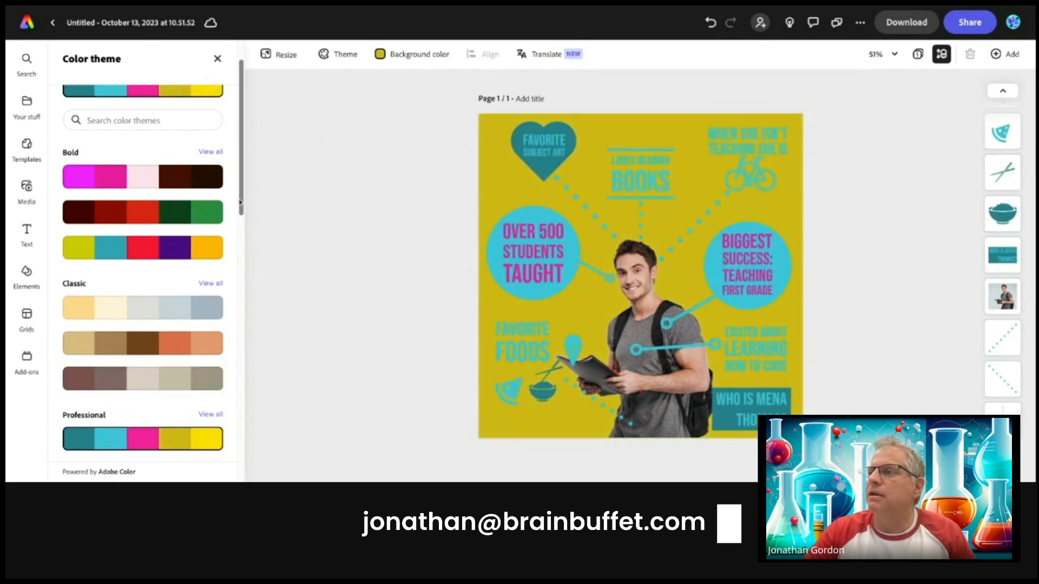
- Try the brown-beige and the blue-grey-red Modern color themes on the page
scroll(243, 202, "down", 5)
scroll(243, 202, "down", 3)
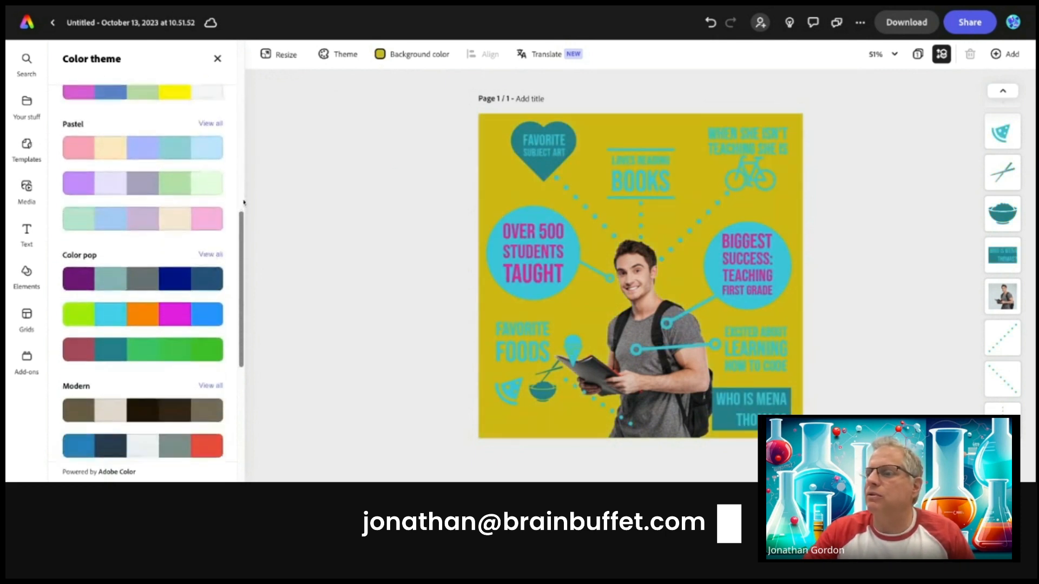
left_click(107, 413)
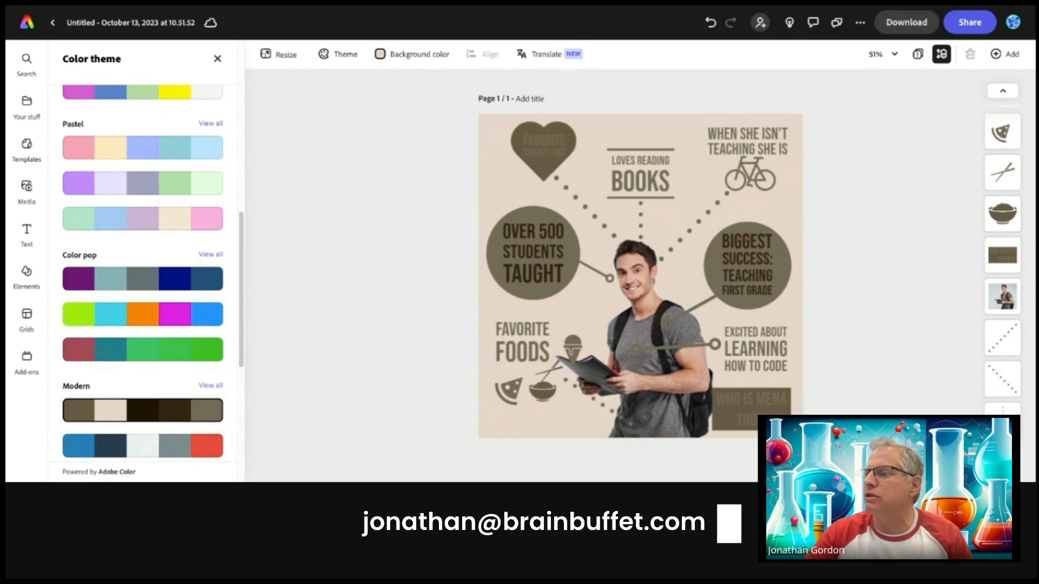
left_click(73, 445)
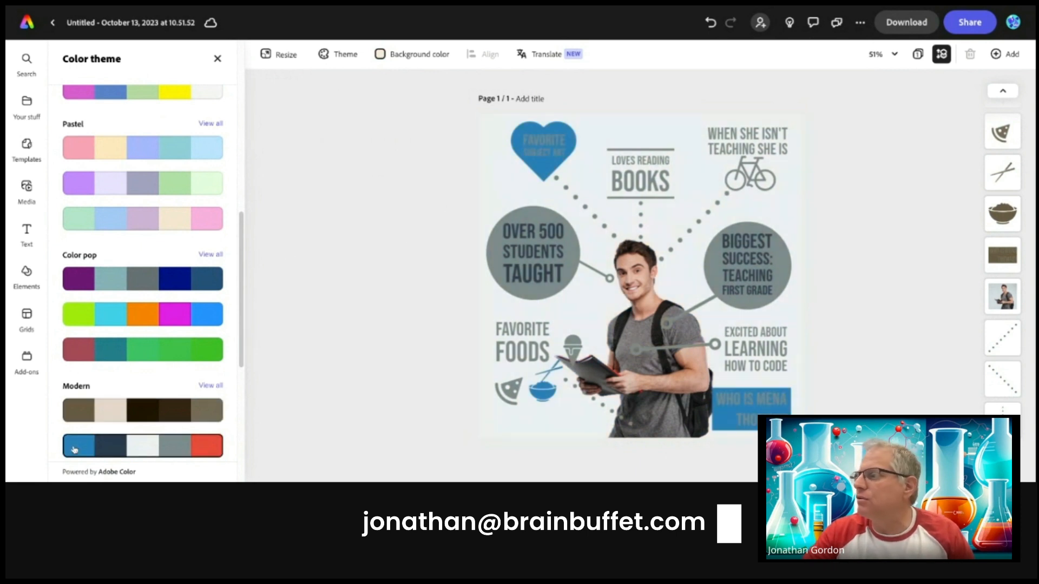
- Apply the Retro color theme of crimson, navy, cream, peach and coral to the page
scroll(242, 306, "down", 5)
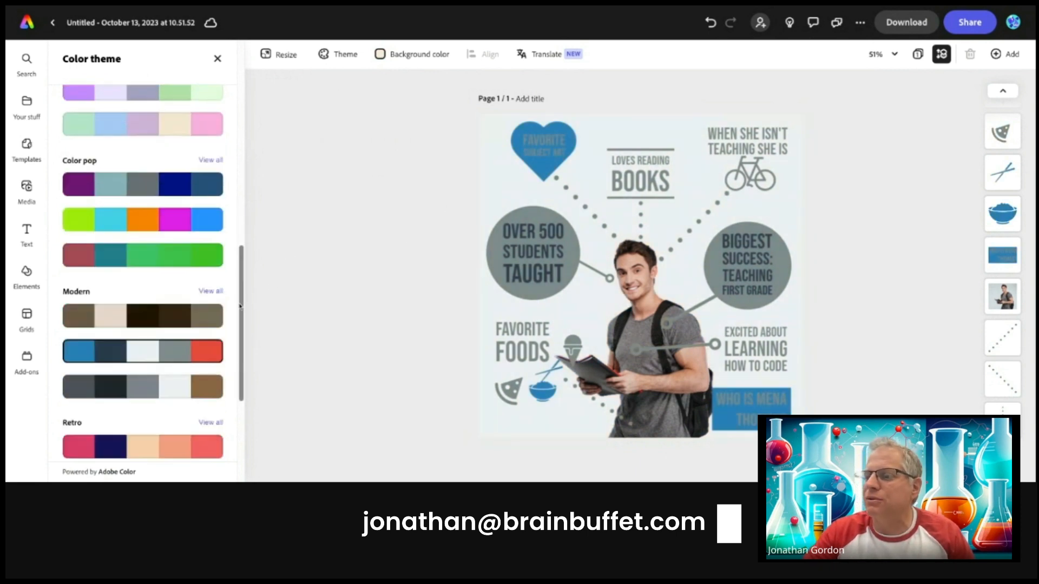
left_click(209, 291)
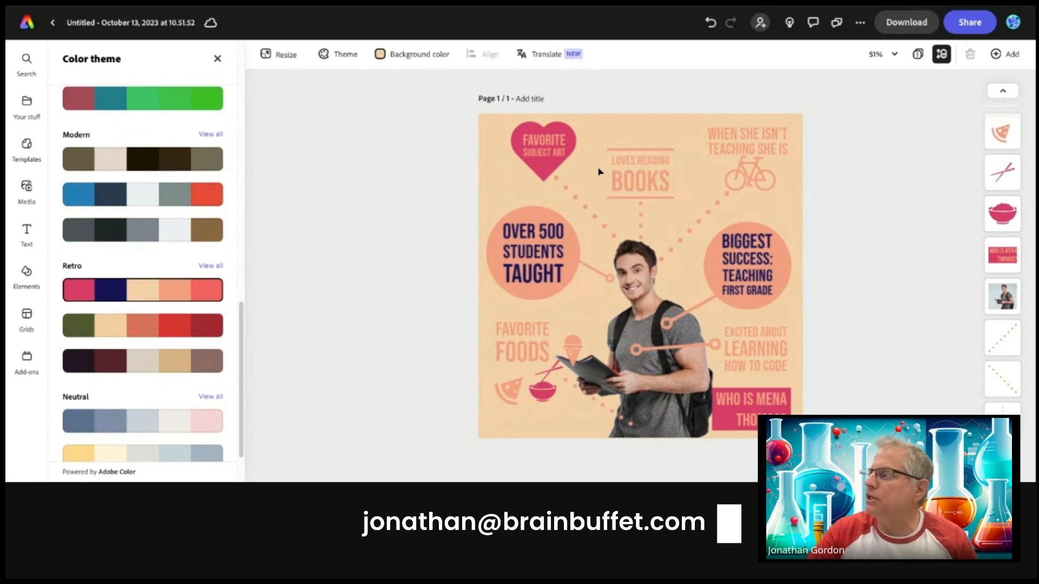
left_click(610, 125)
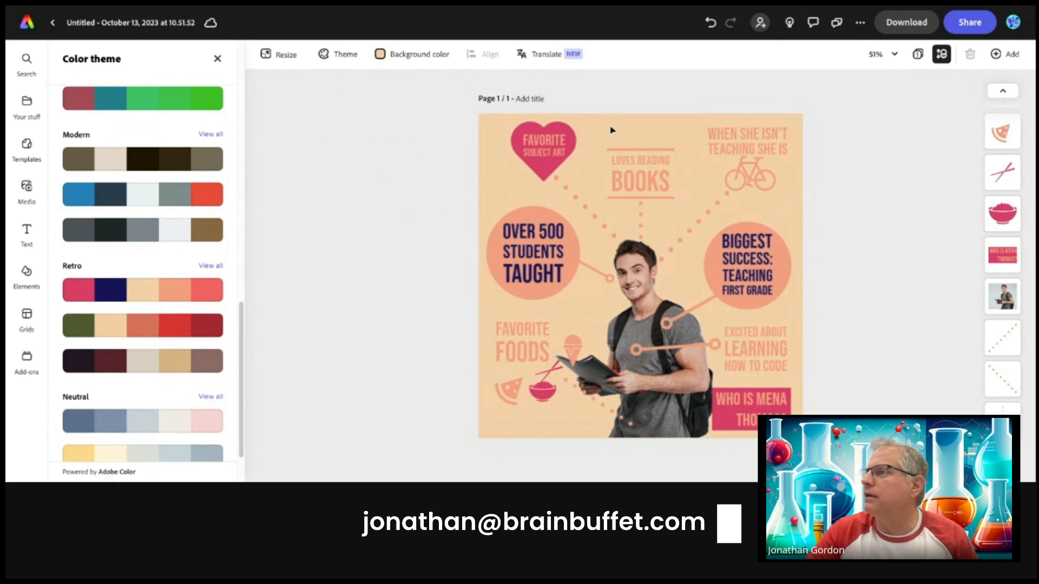
- Try a 47% opacity on the custom page background color and return it to 100%
left_click(421, 54)
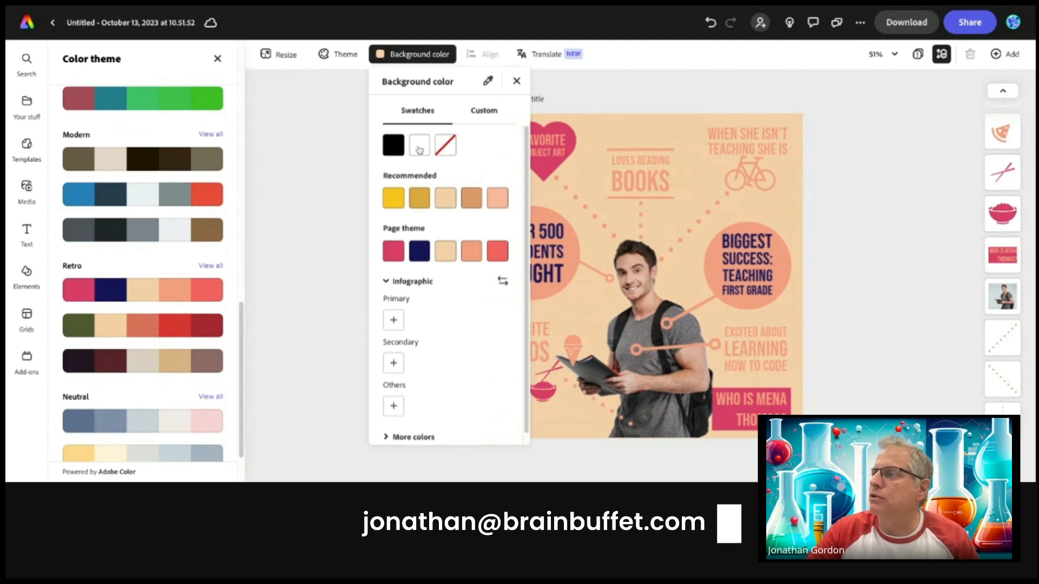
left_click(489, 111)
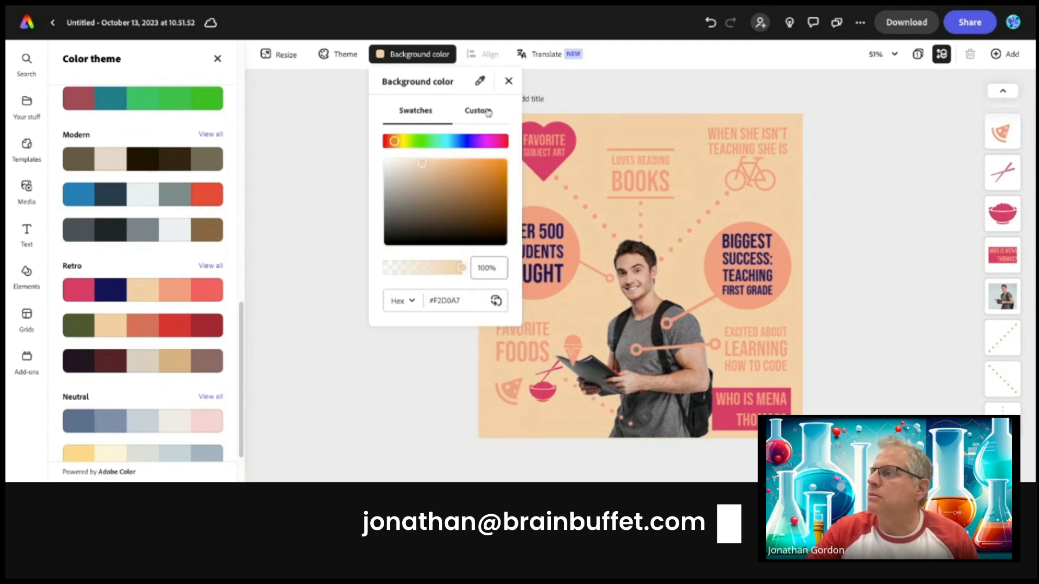
left_click(462, 270)
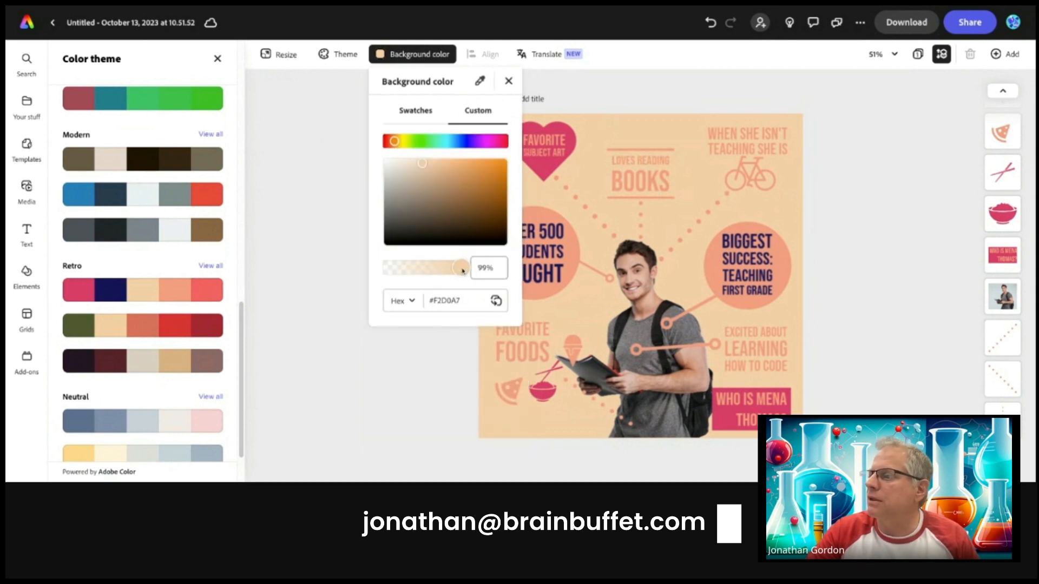
left_click_drag(462, 270, 426, 269)
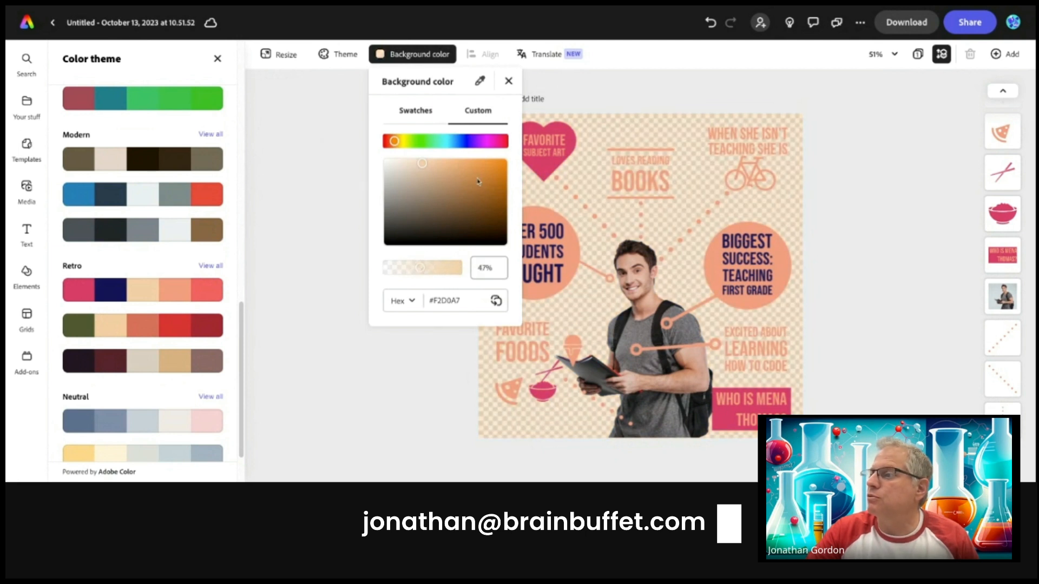
left_click_drag(420, 267, 463, 268)
- Set the page background to the custom light green #AFF2A7 after trying pink and yellow hues
left_click(487, 142)
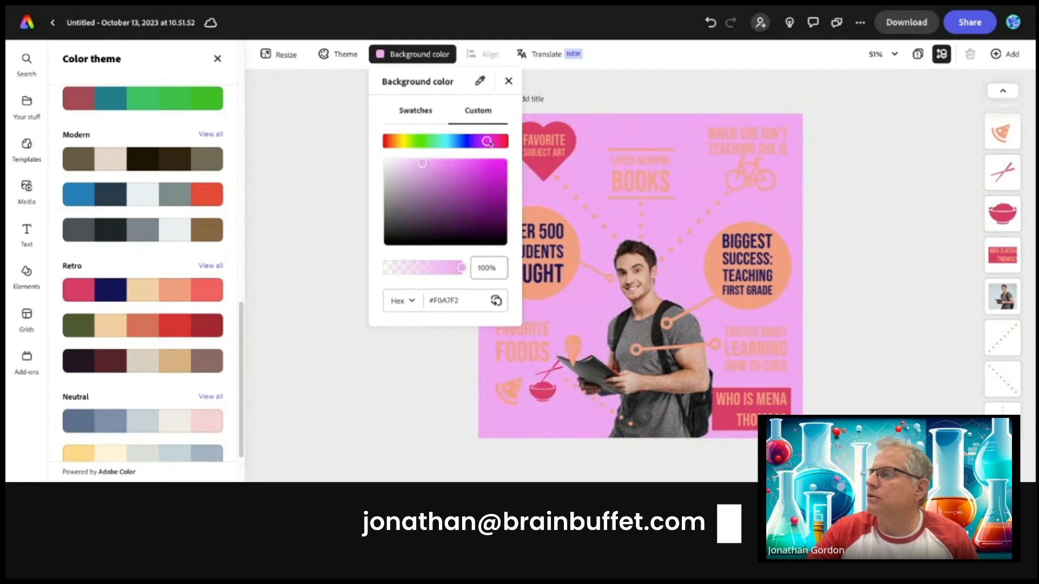
left_click_drag(489, 142, 401, 142)
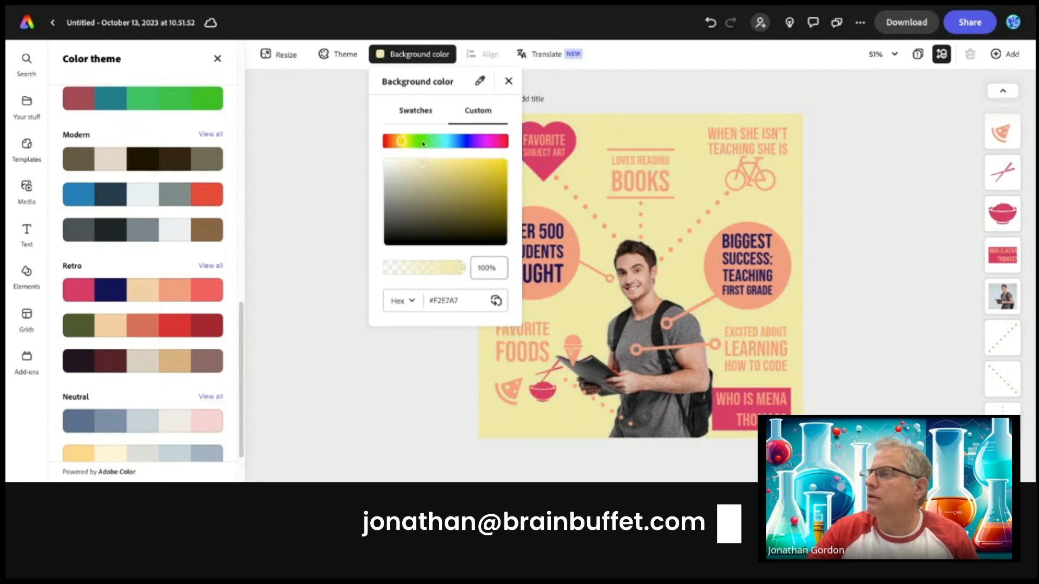
left_click(423, 142)
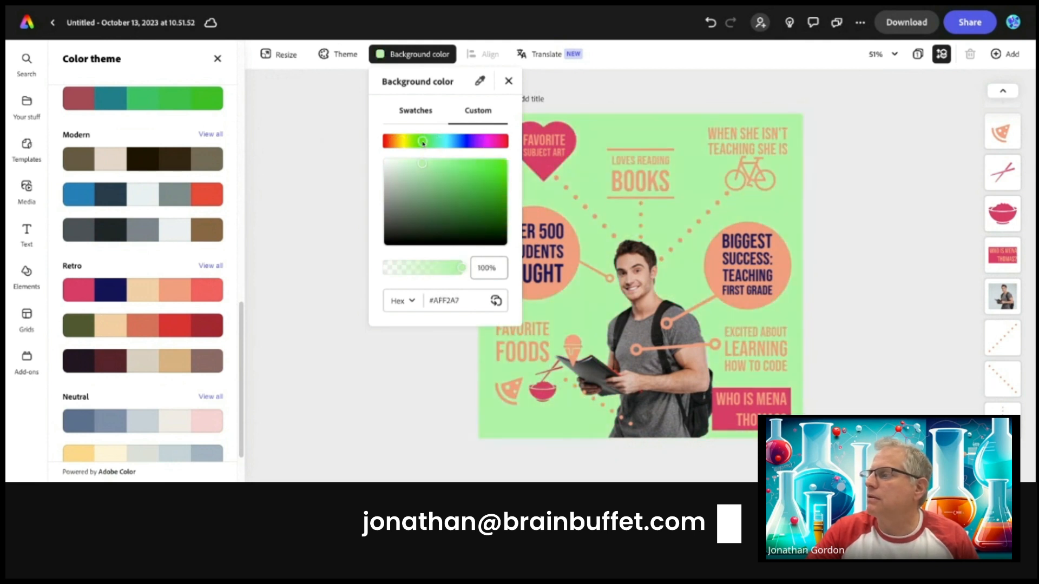
left_click(508, 81)
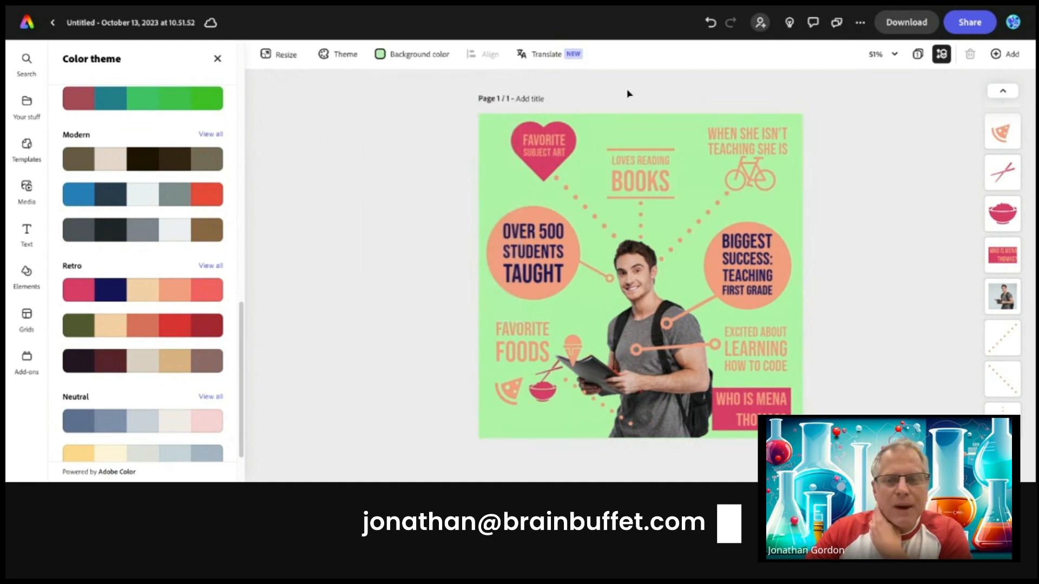
- Change the favorite subject in the heart's text to SCIENCE and enlarge the text to span the heart
left_click(543, 148)
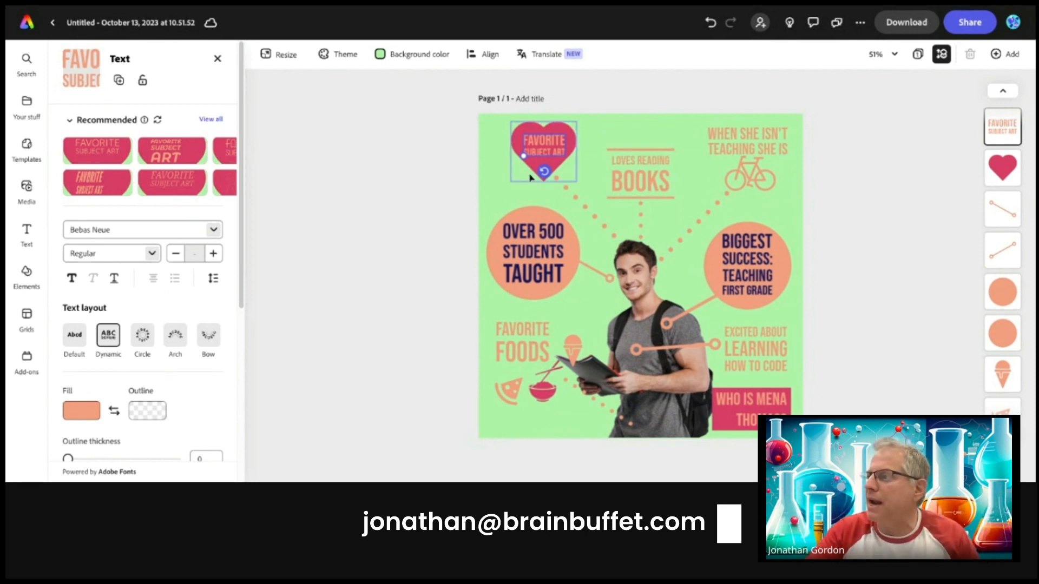
mouse_move(524, 156)
left_mouse_down()
mouse_move(482, 175)
mouse_move(522, 156)
left_mouse_up()
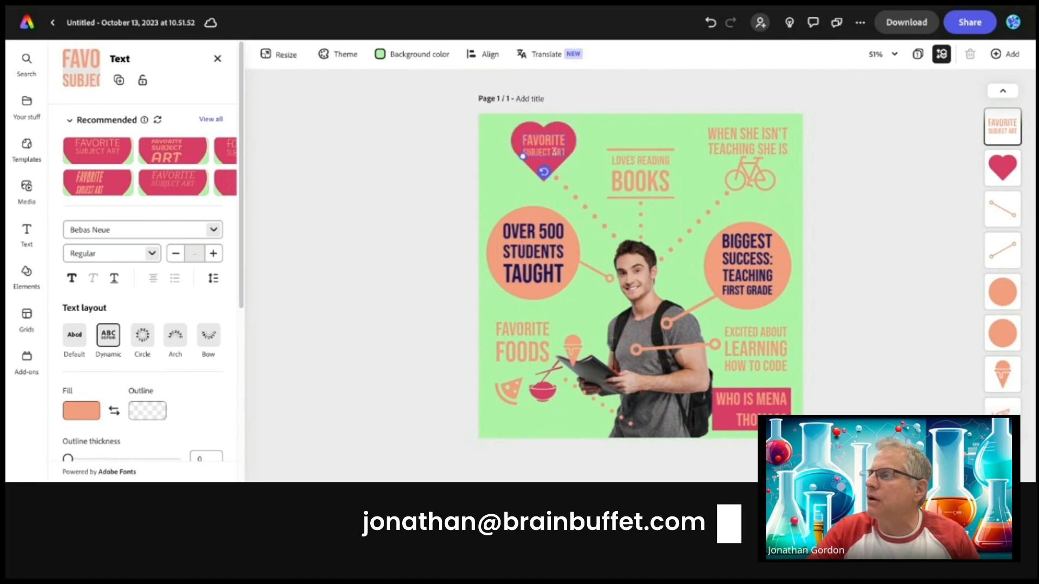
double_click(554, 151)
type("S")
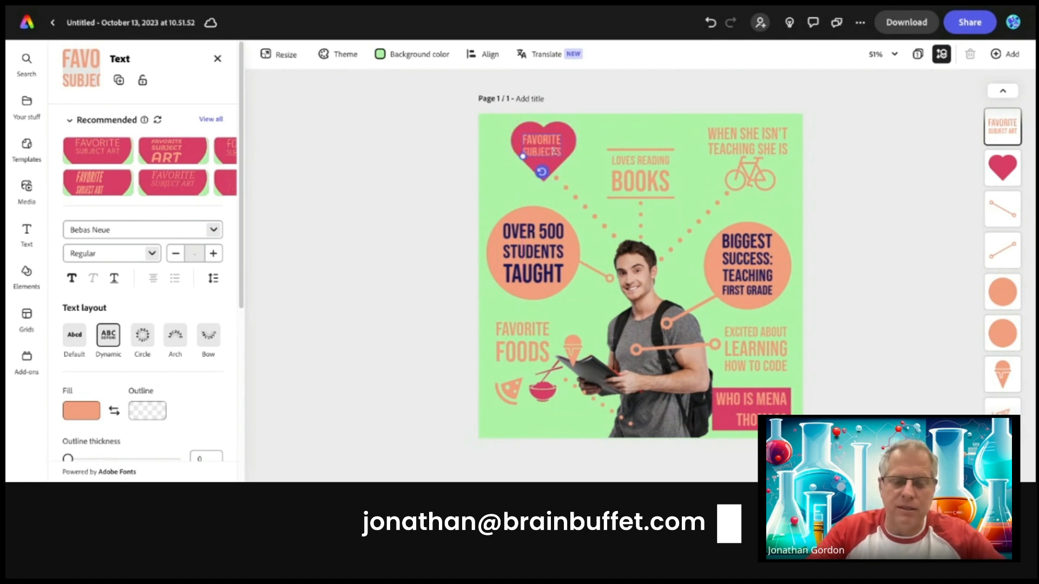
type("CIENCE")
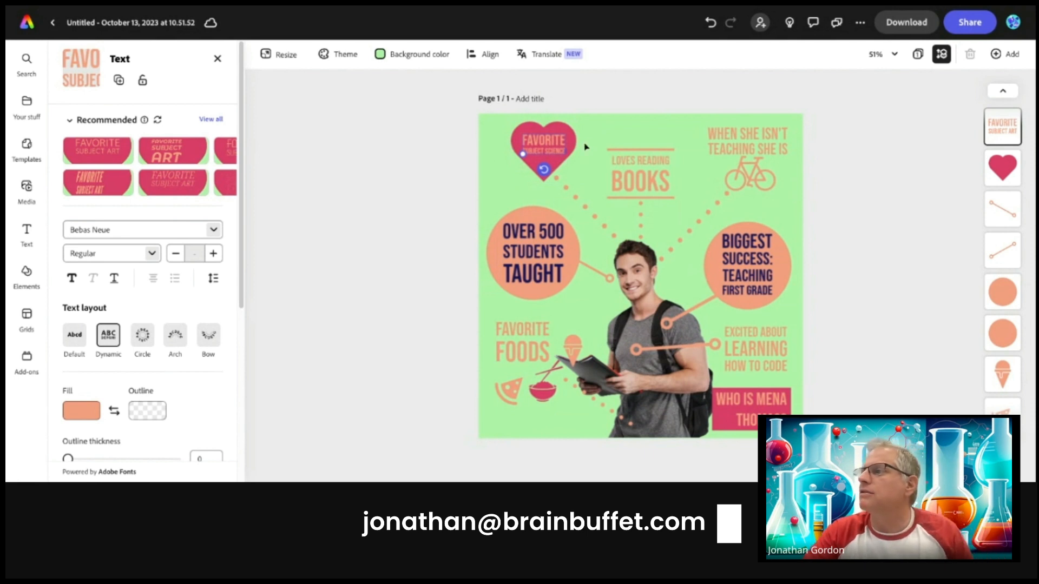
left_click_drag(526, 153, 550, 138)
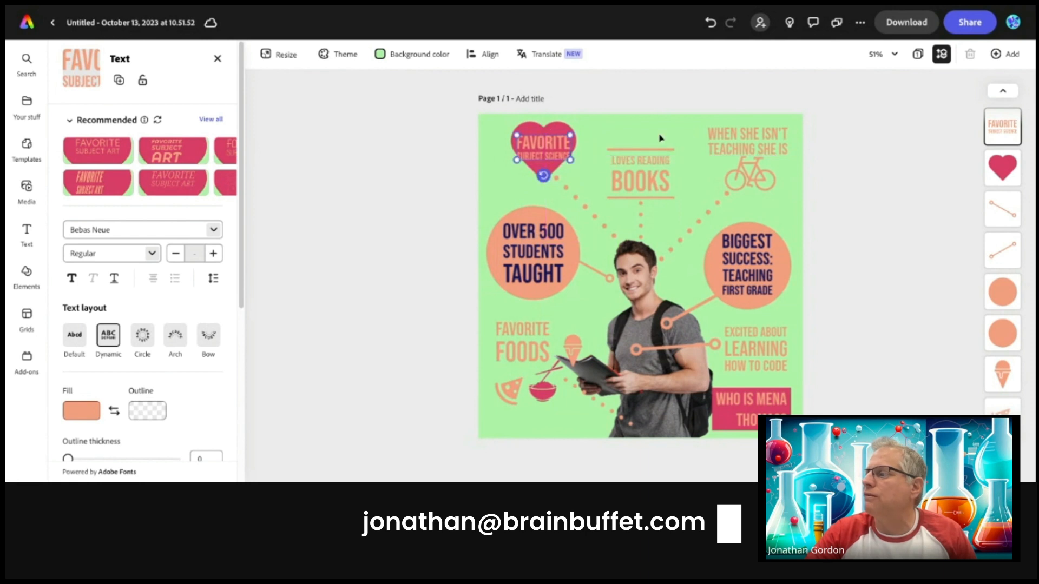
- Change the accomplishment in the BIGGEST SUCCESS circle to PLAYING THE SAXOPHONE and nudge the text to center it in the circle
left_click(754, 251)
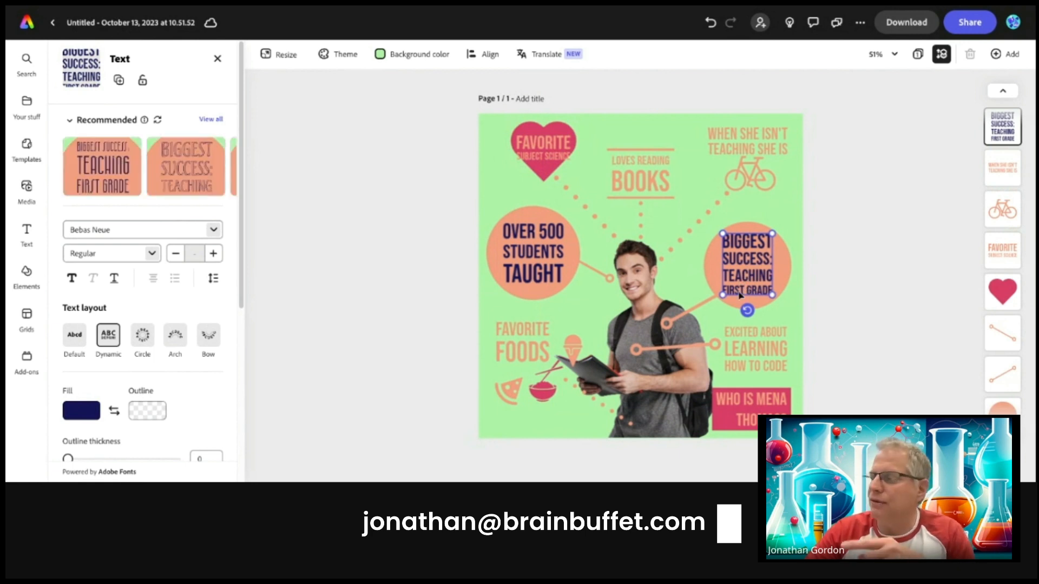
double_click(748, 282)
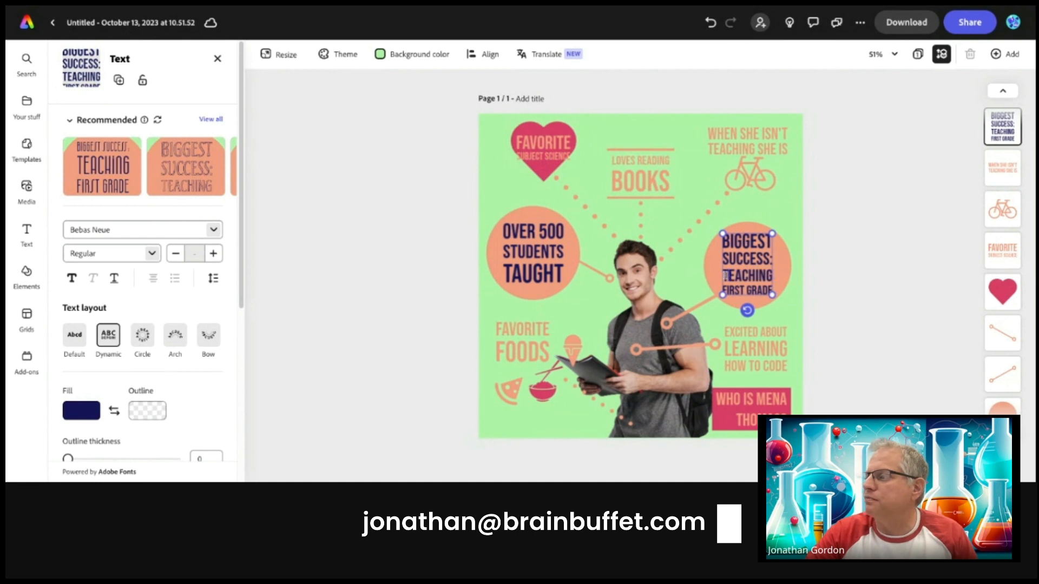
type("P")
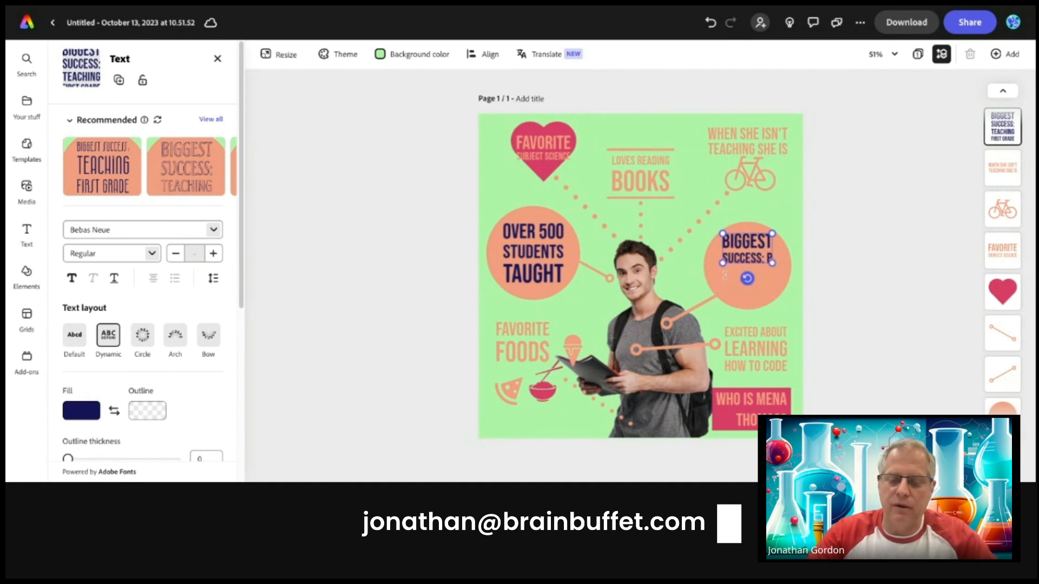
type("LAYING THE")
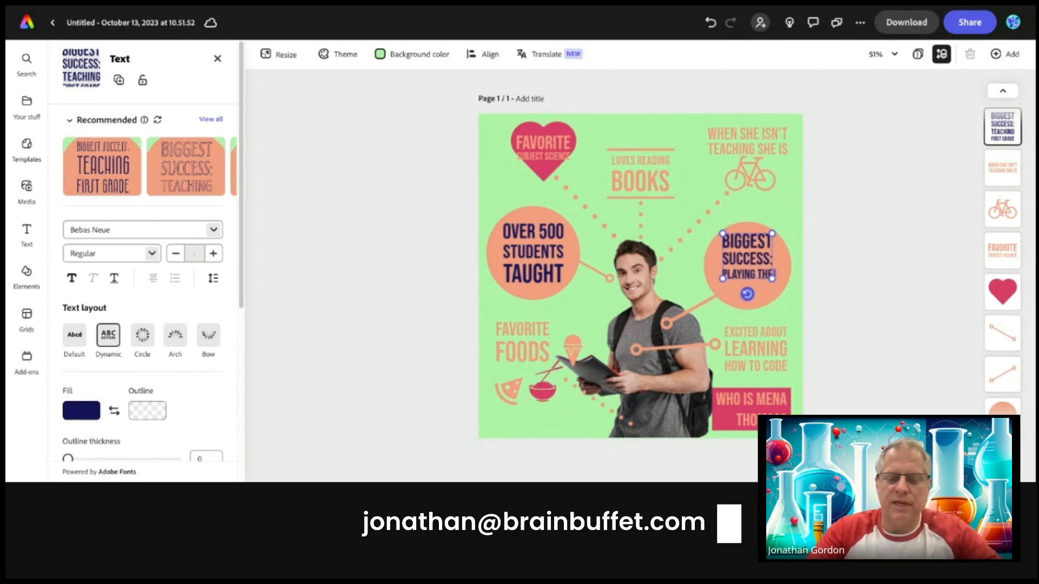
type(" SAXOPHONE")
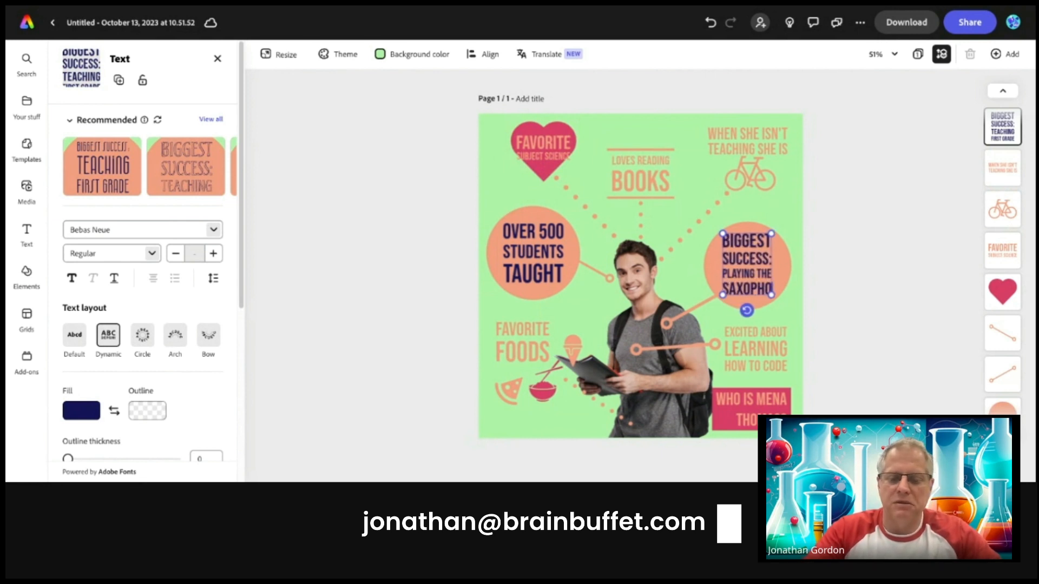
left_click(882, 280)
left_click(764, 272)
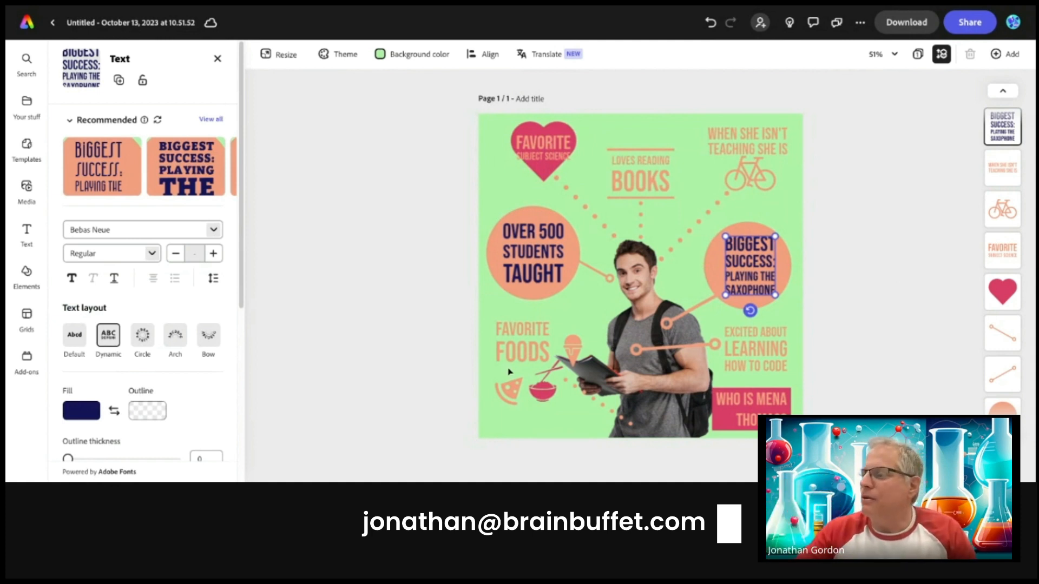
- Delete the pizza icon under FAVORITE FOODS and search the icon elements for hamburger
left_click(505, 390)
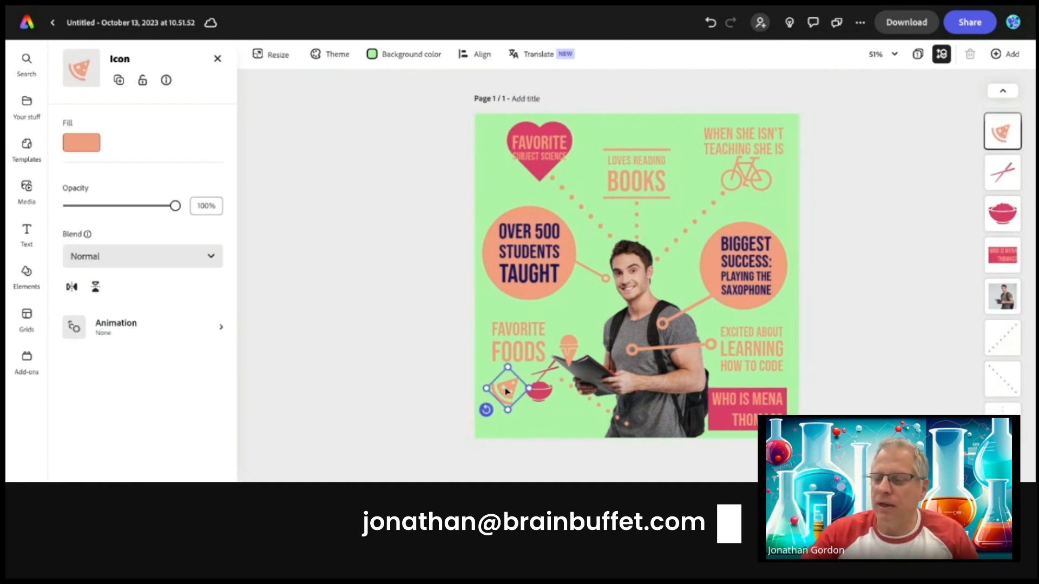
key("Delete")
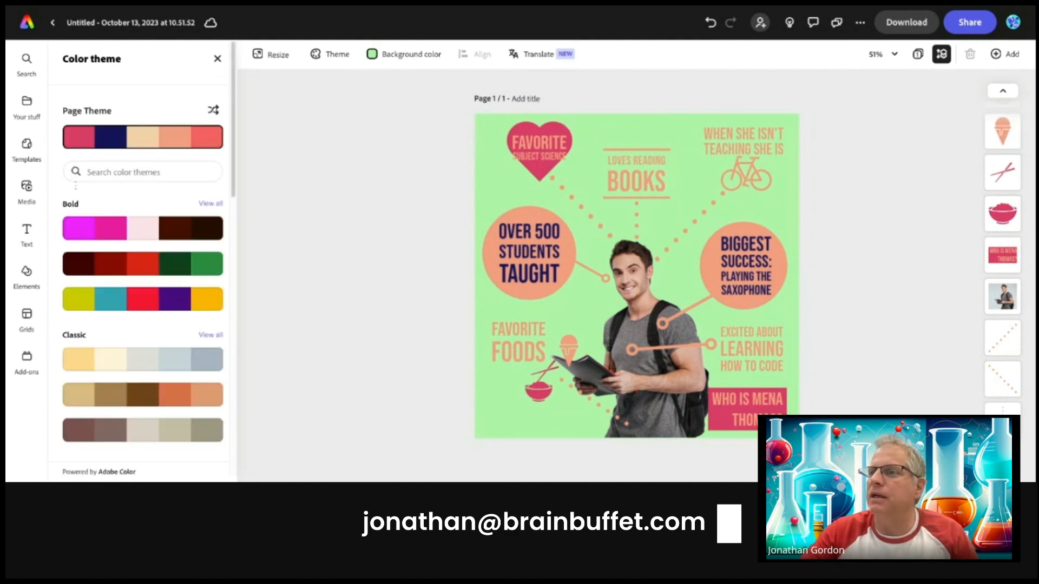
left_click(26, 272)
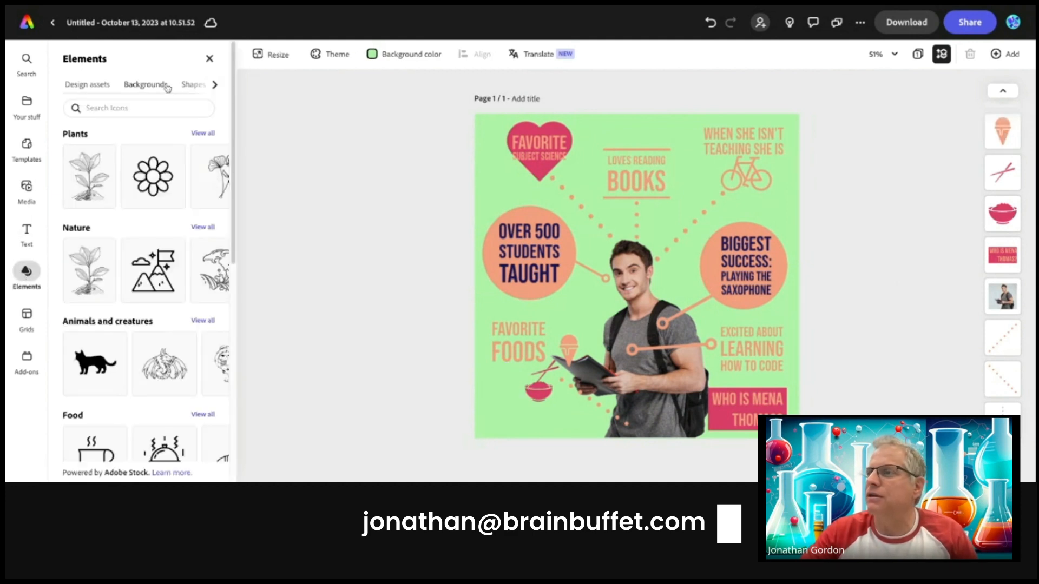
left_click(215, 86)
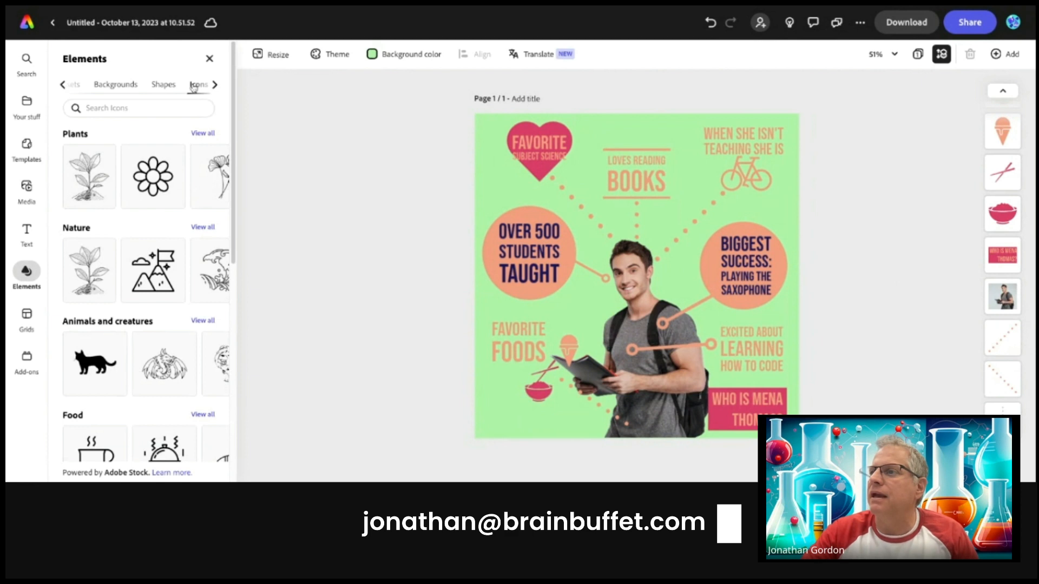
left_click(135, 107)
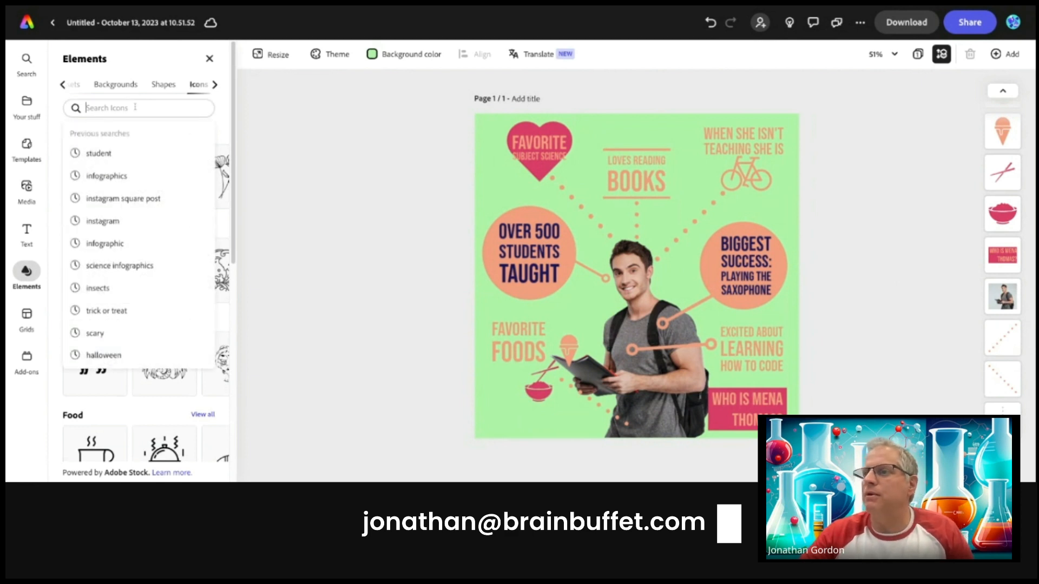
type("hamburger")
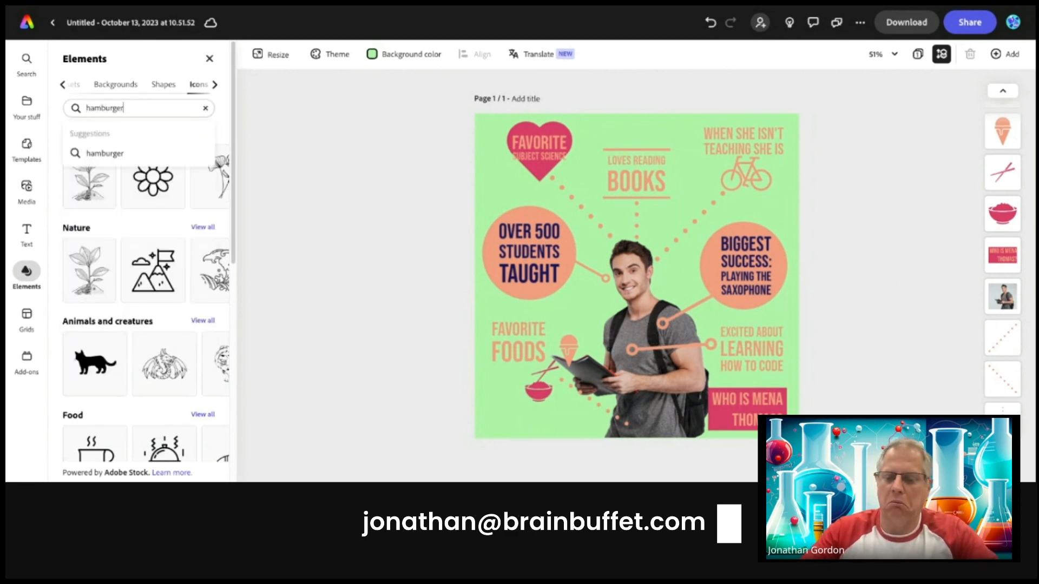
key("Return")
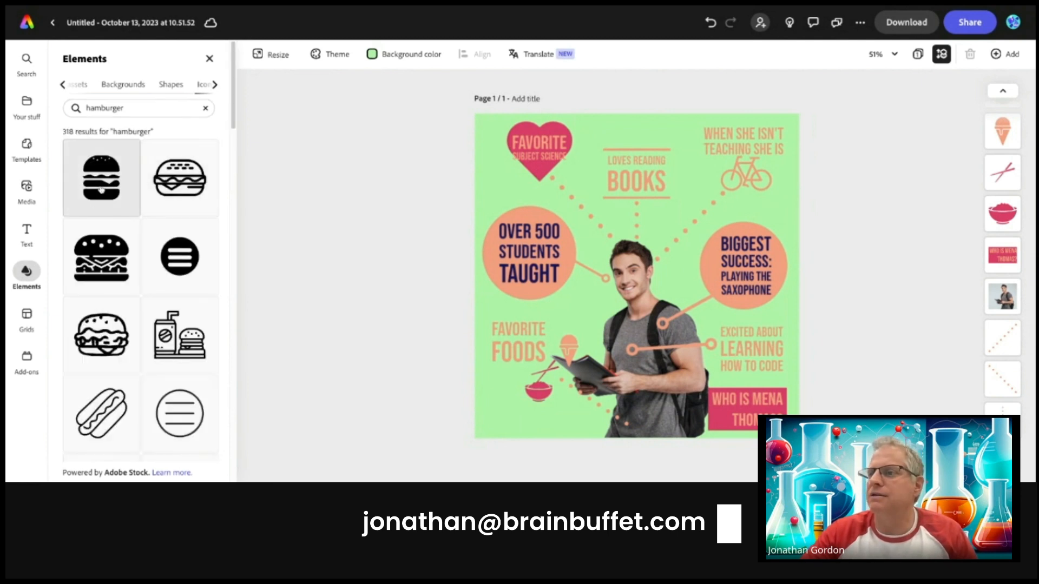
- Add the solid hamburger icon, shrink it to the size of the food icons and place it beside the rice bowl
left_click(101, 185)
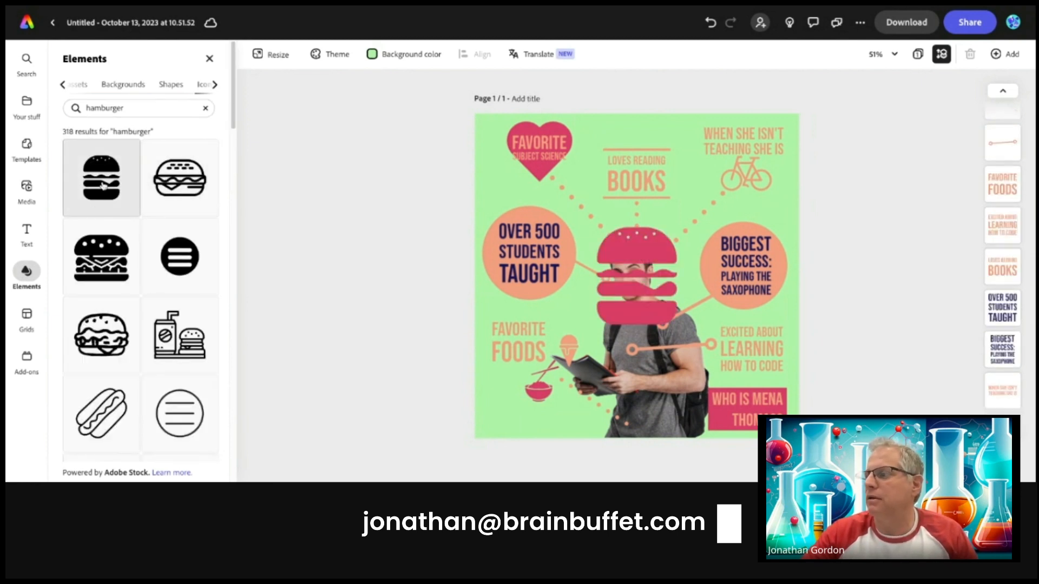
left_click(651, 264)
left_click_drag(651, 263, 537, 371)
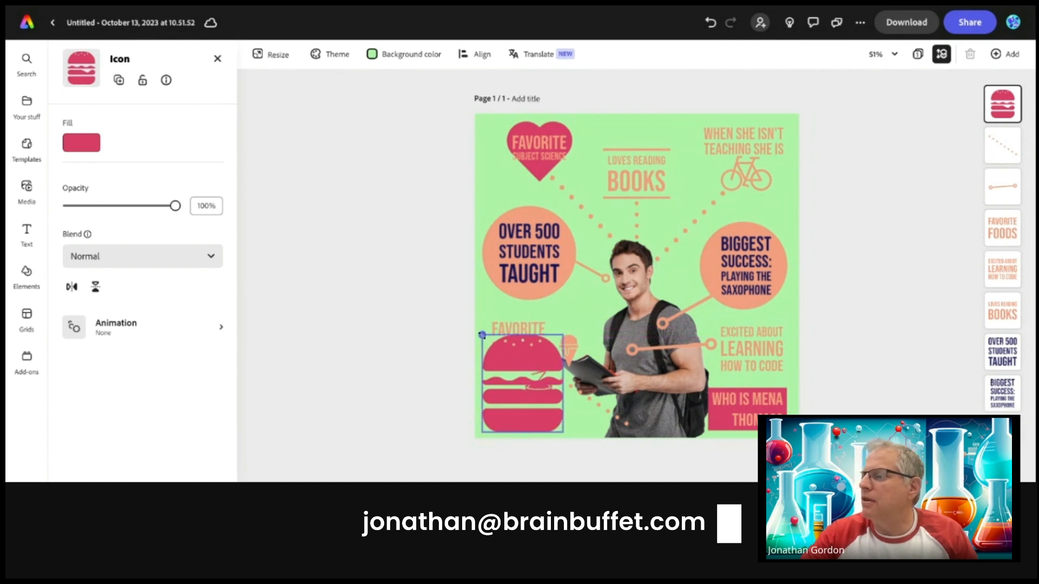
left_click_drag(482, 336, 508, 395)
left_click_drag(554, 421, 554, 421)
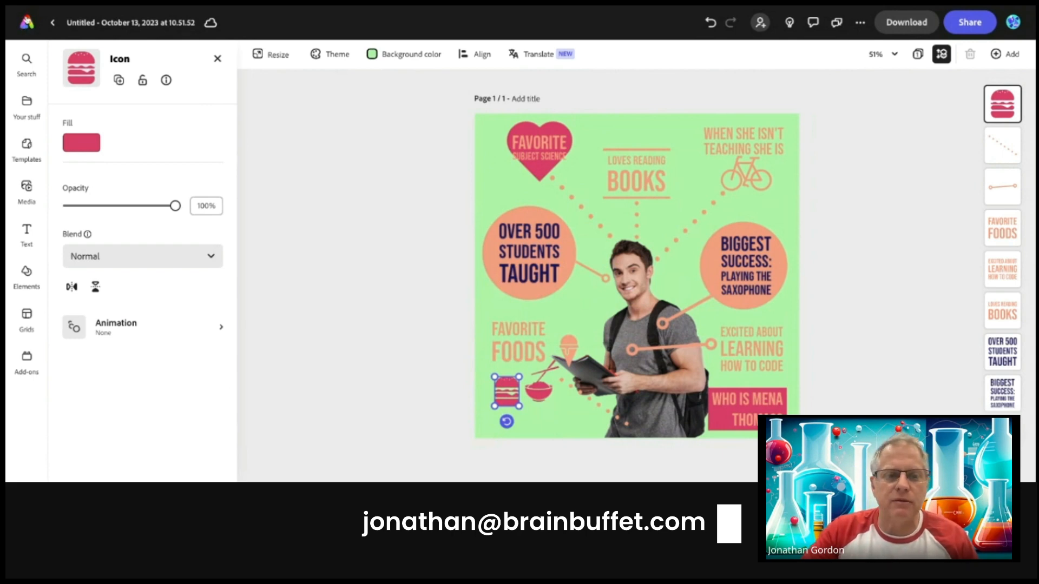
- Return to the home page, search for science infographics and show all matching templates
left_click(28, 22)
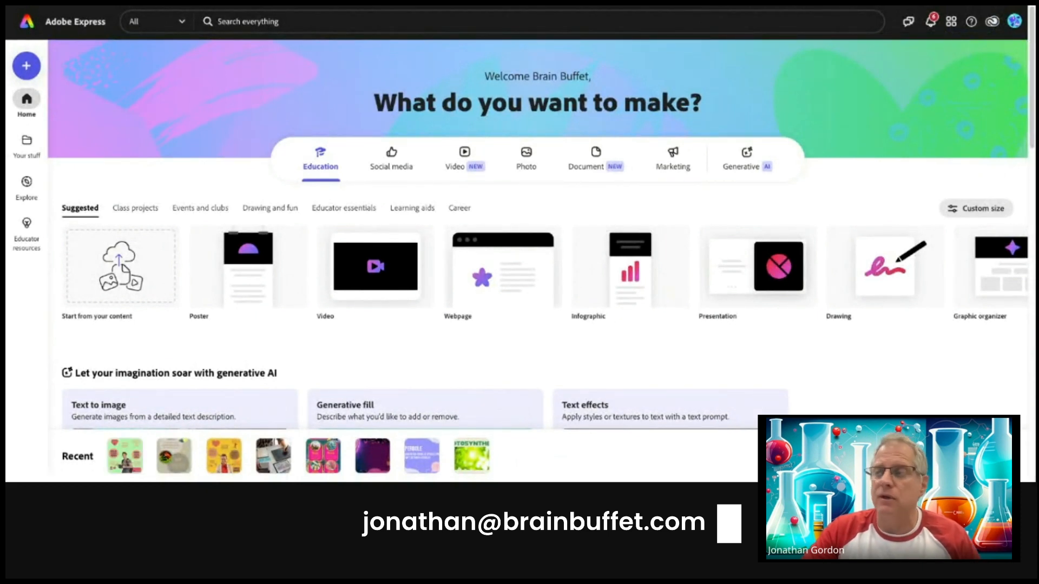
left_click(234, 21)
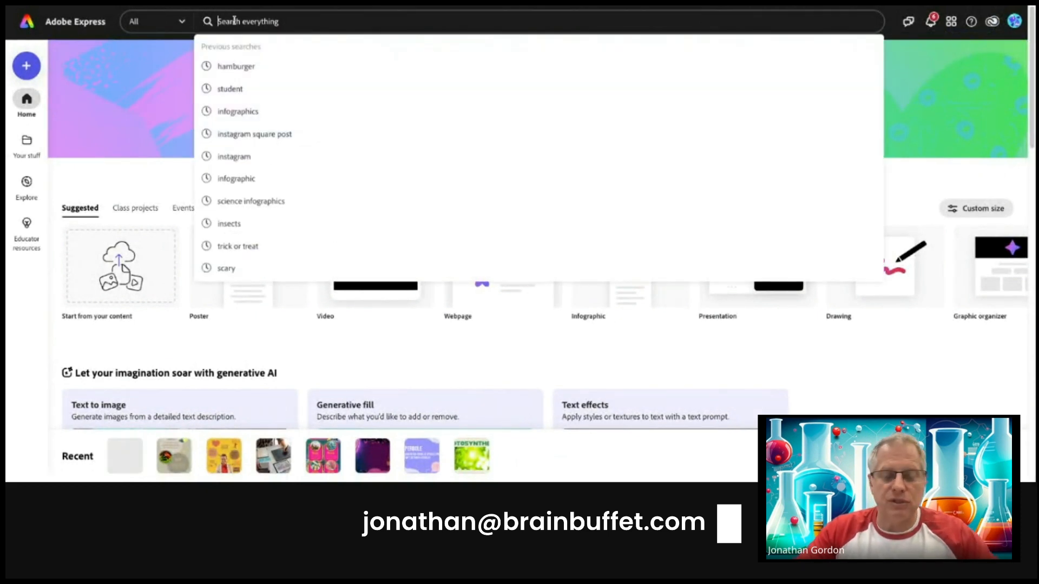
type("science info")
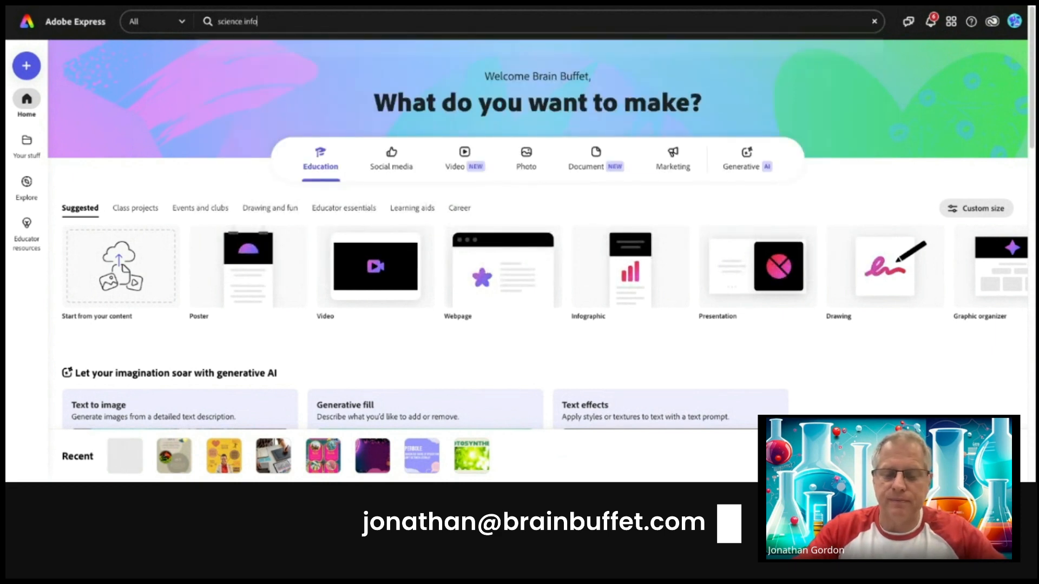
type("graphics")
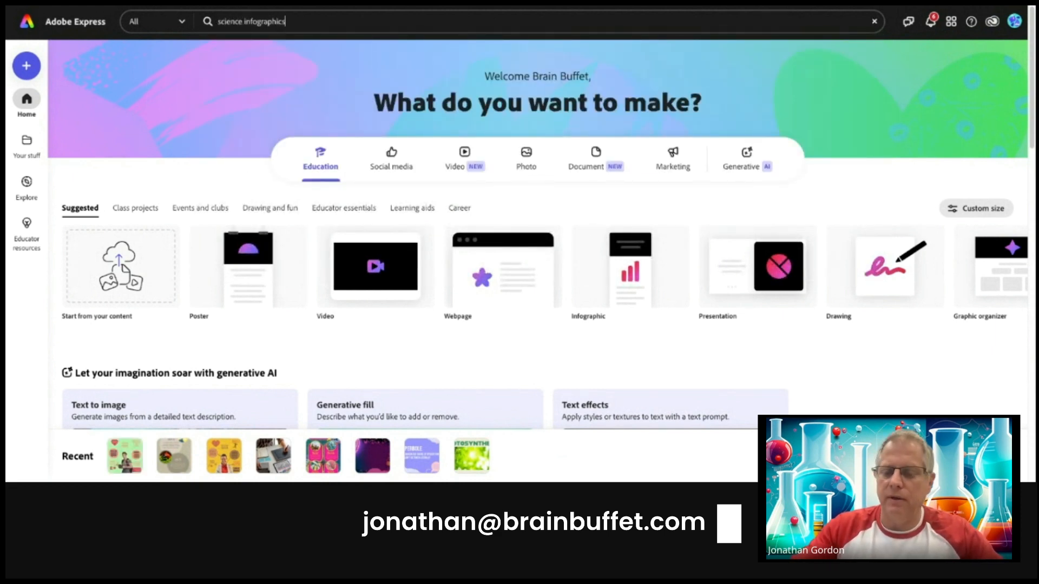
key("Return")
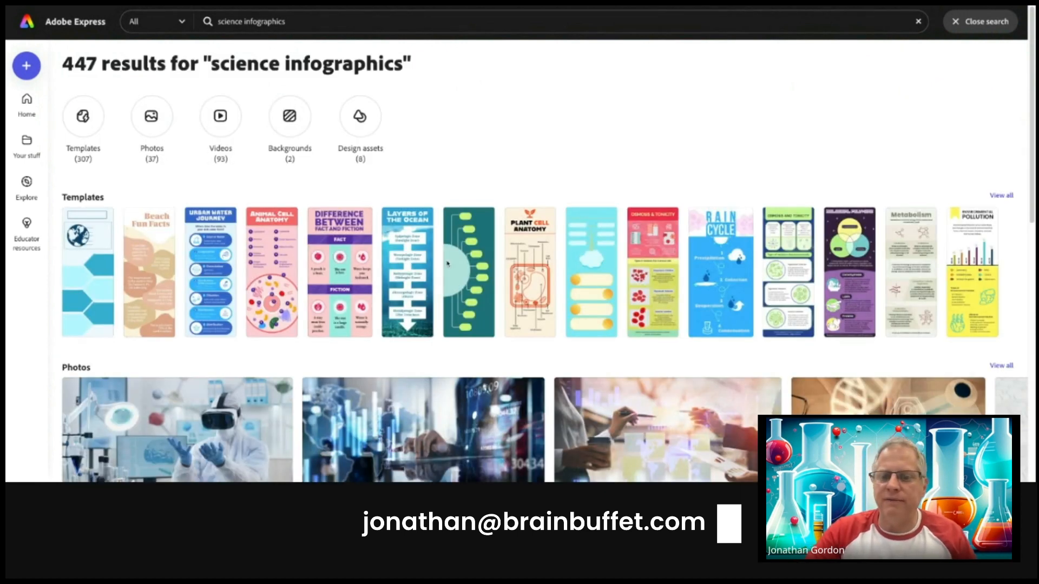
left_click(1002, 195)
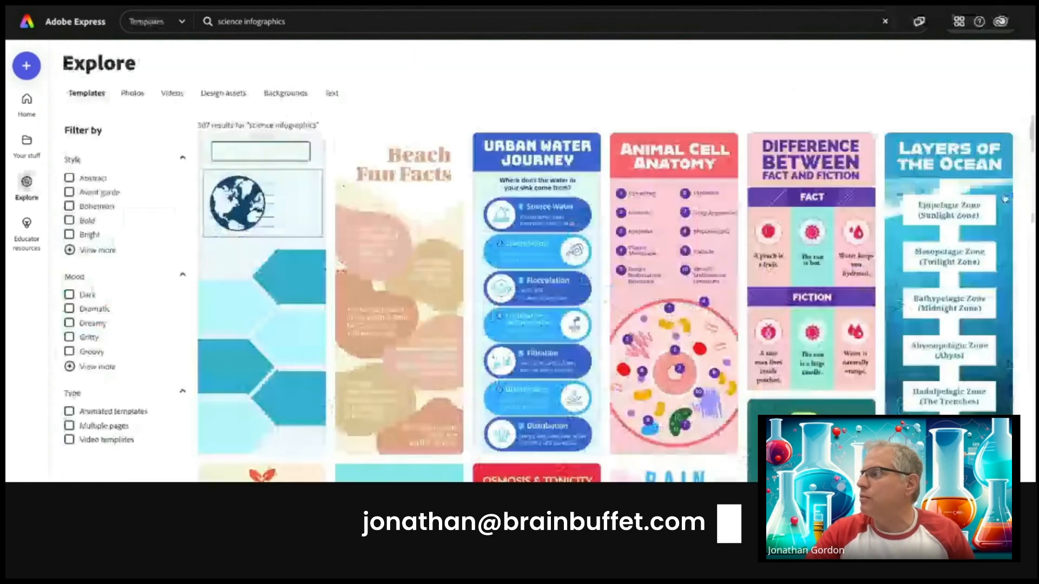
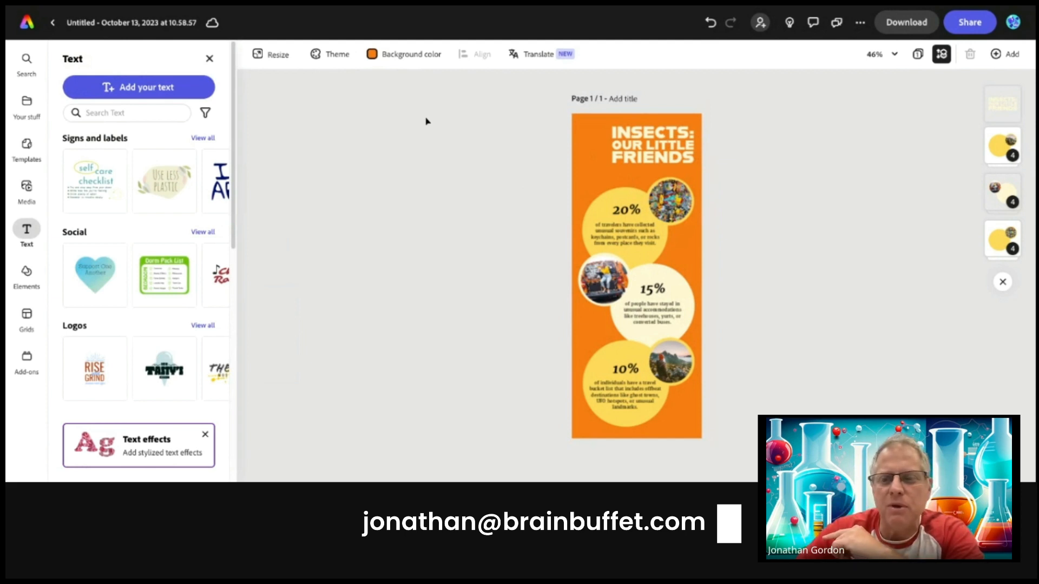
- Try the yellow-cream-blue-grey and the tan-brown-orange Classic color themes on the insects infographic
left_click(339, 56)
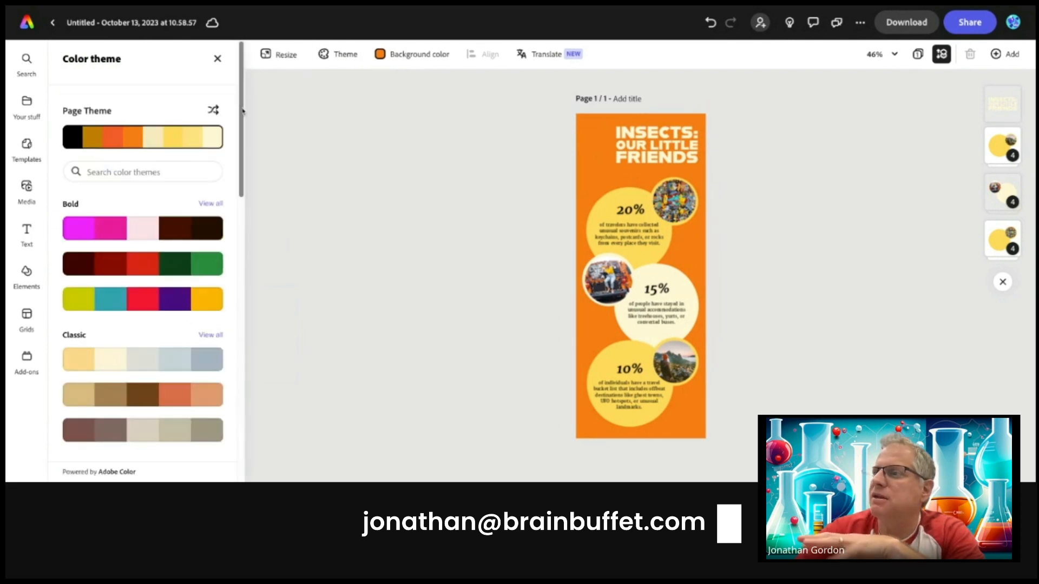
scroll(243, 112, "down", 5)
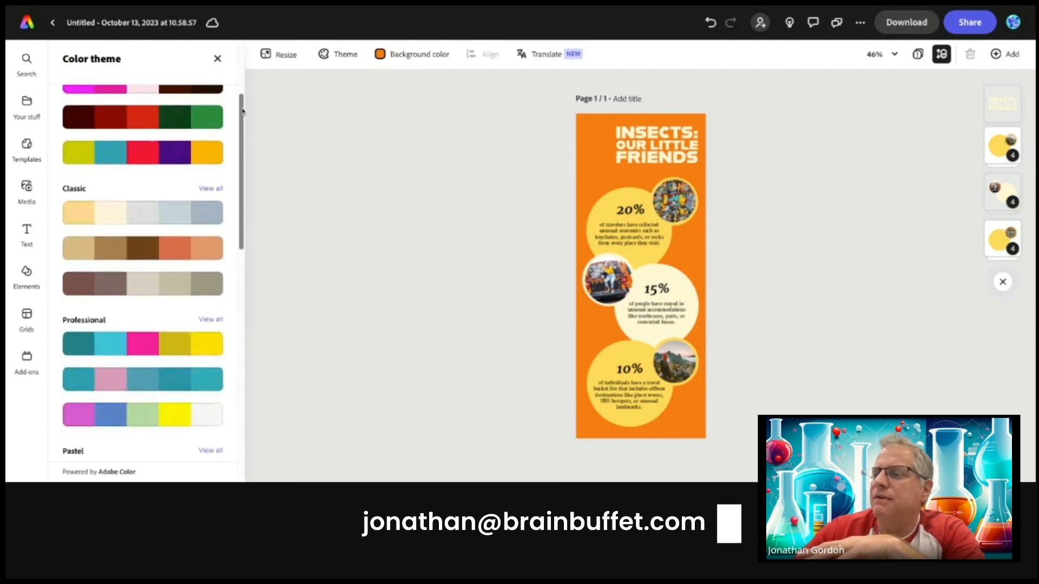
left_click(148, 211)
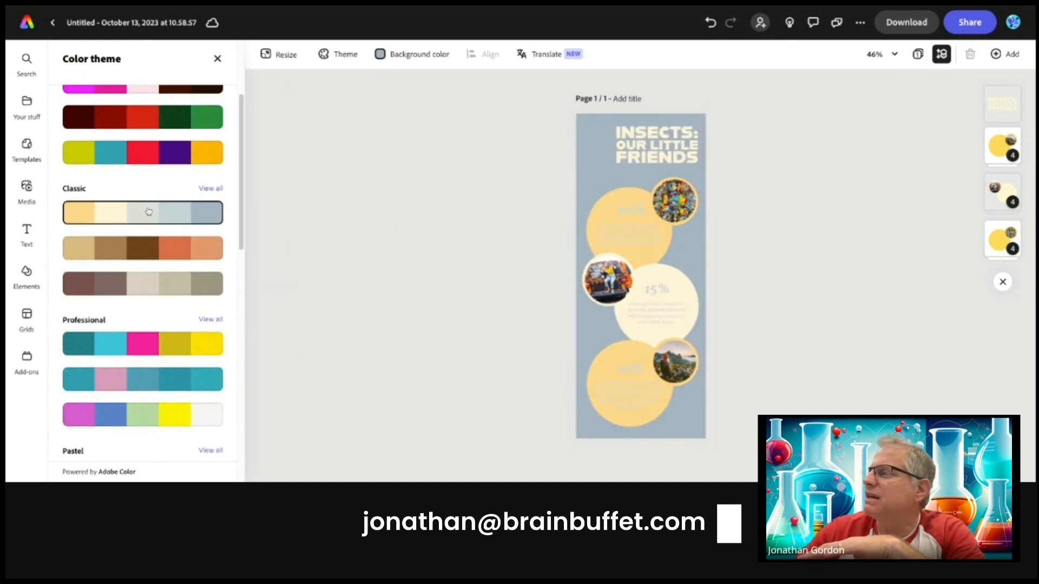
left_click(110, 253)
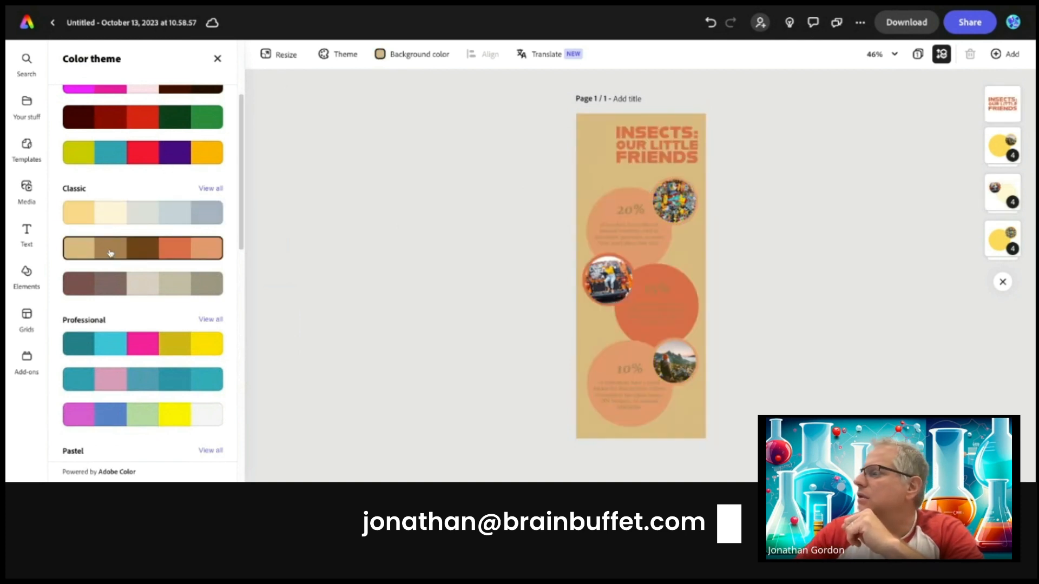
- Apply the muted brown, beige and olive Classic color theme to the insects infographic and select its title text
scroll(220, 231, "down", 2)
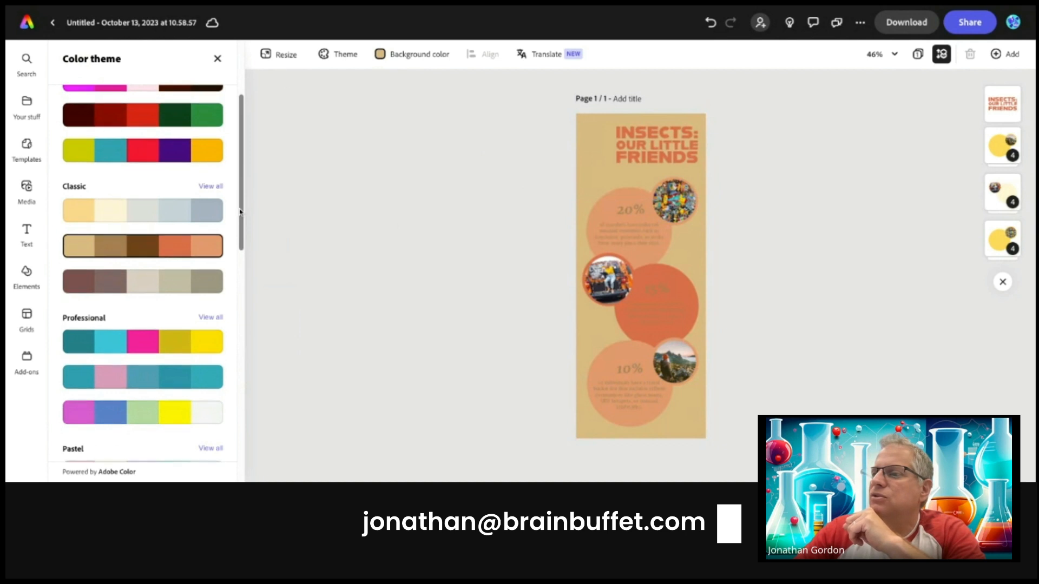
left_click(128, 234)
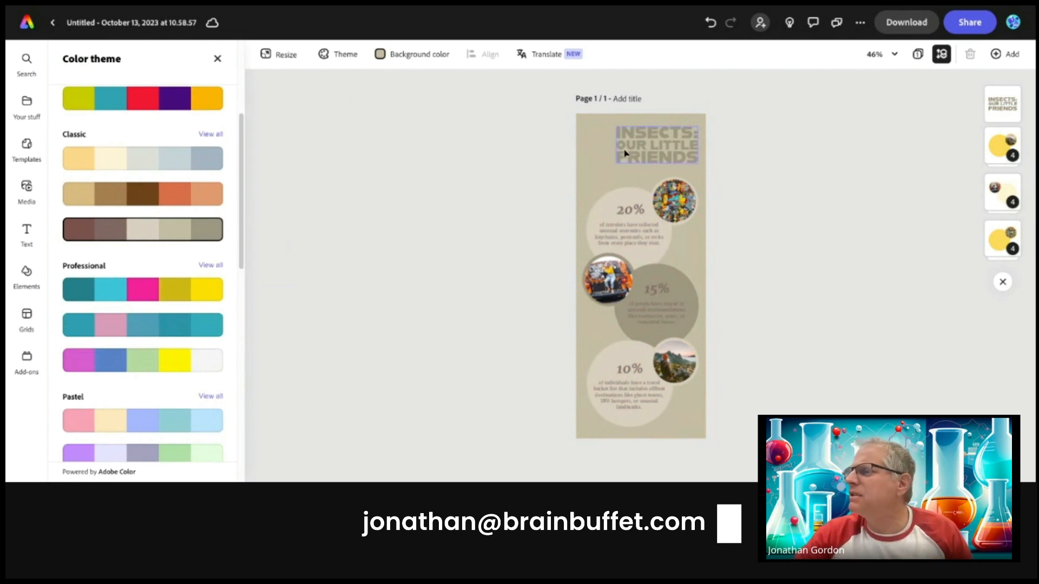
left_click(640, 152)
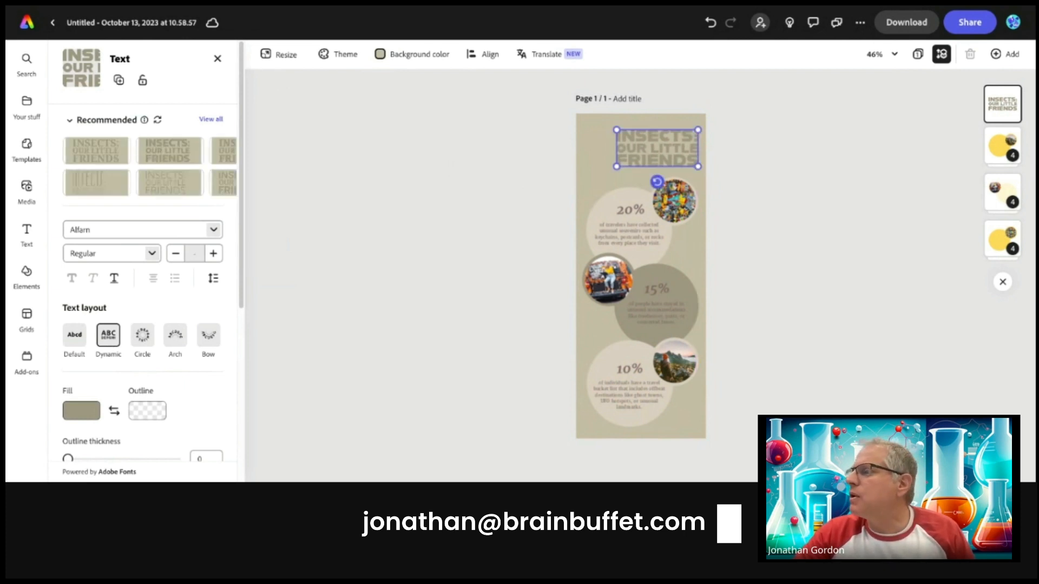
- Leave the color themes and search the icon elements for "insects"
left_click(590, 145)
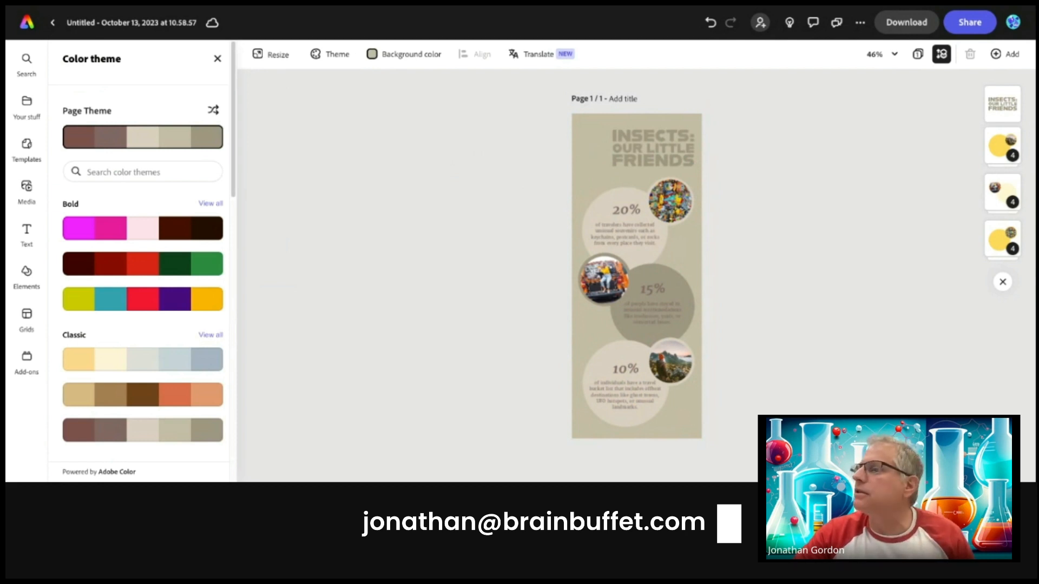
left_click(217, 58)
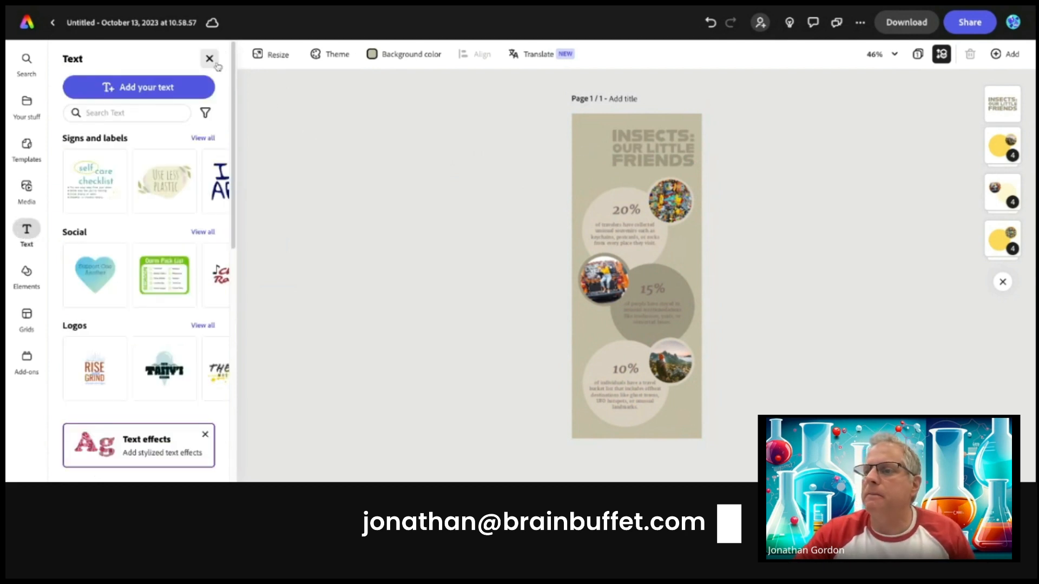
left_click(26, 273)
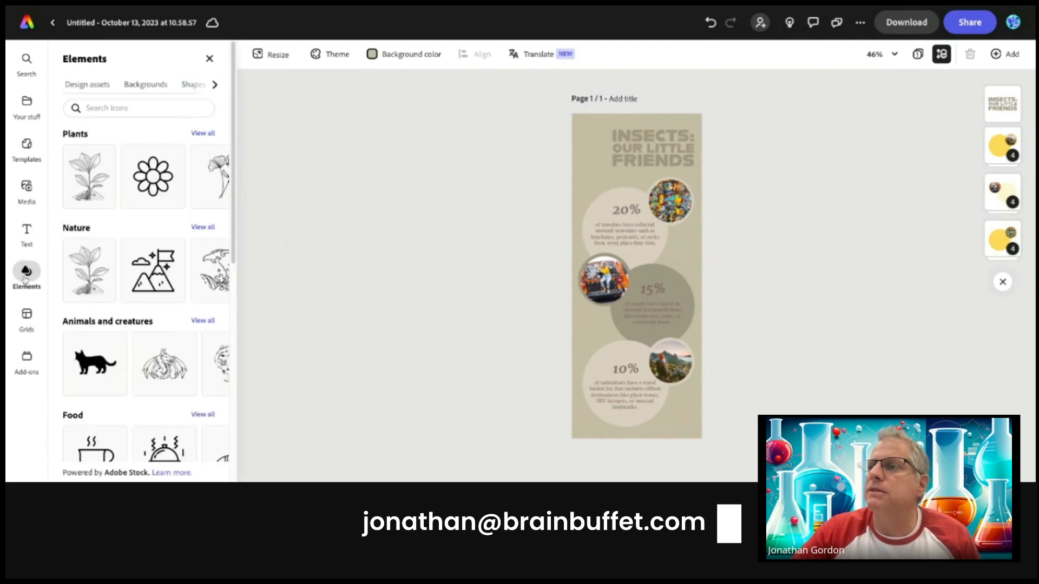
left_click(214, 85)
left_click(125, 103)
type("in")
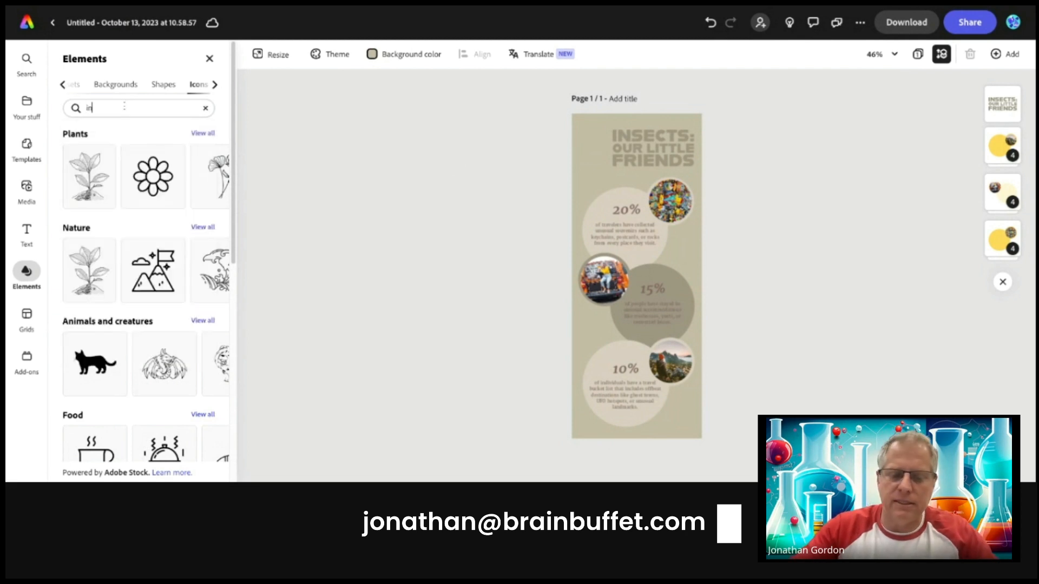
type("sects")
key("Return")
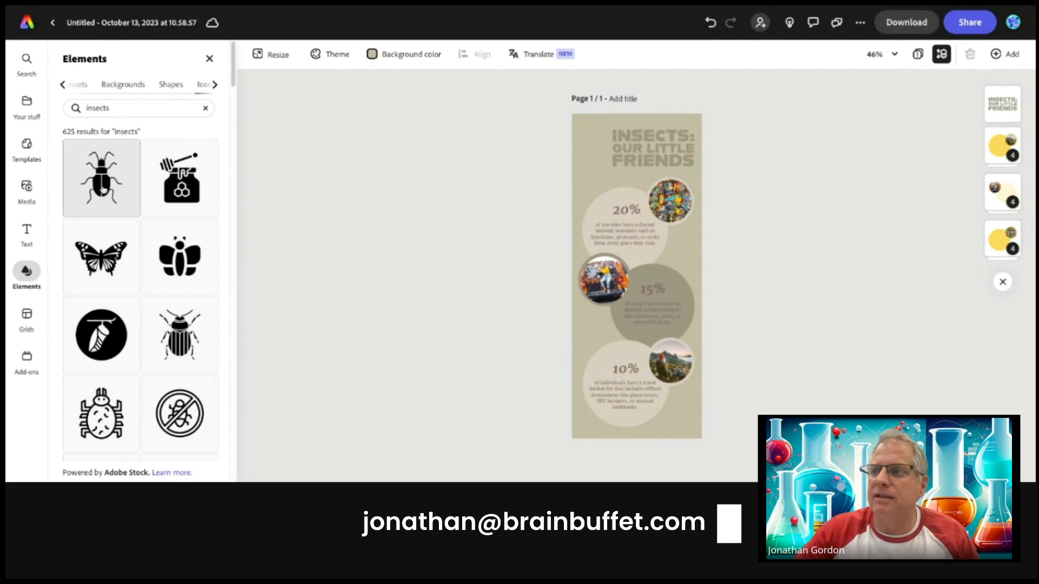
- Add the solid long-legged beetle icon, place it beside the infographic title and shrink it slightly so it clears the text
left_click(101, 186)
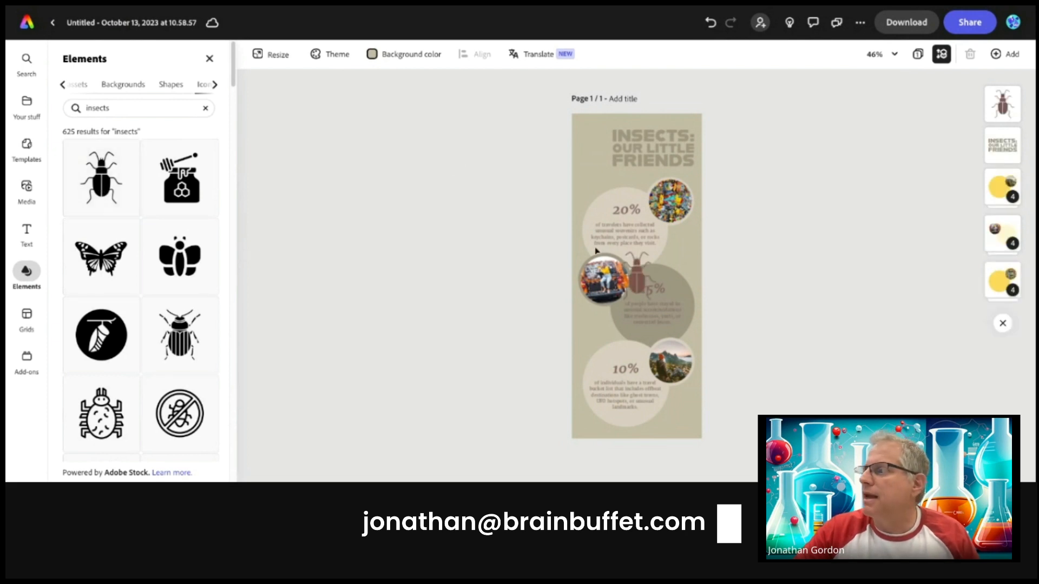
left_click_drag(644, 291, 604, 163)
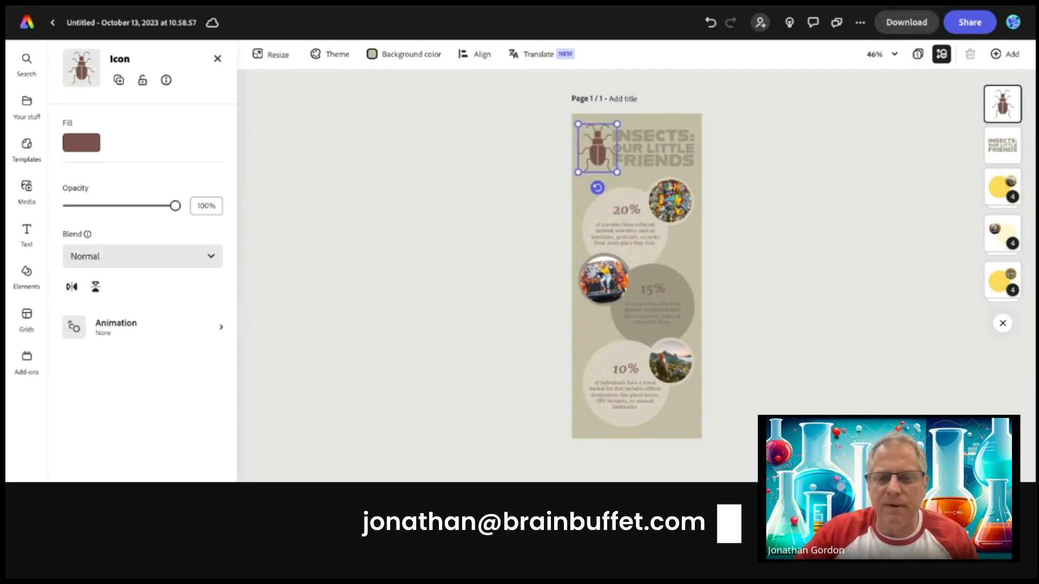
left_click(650, 158)
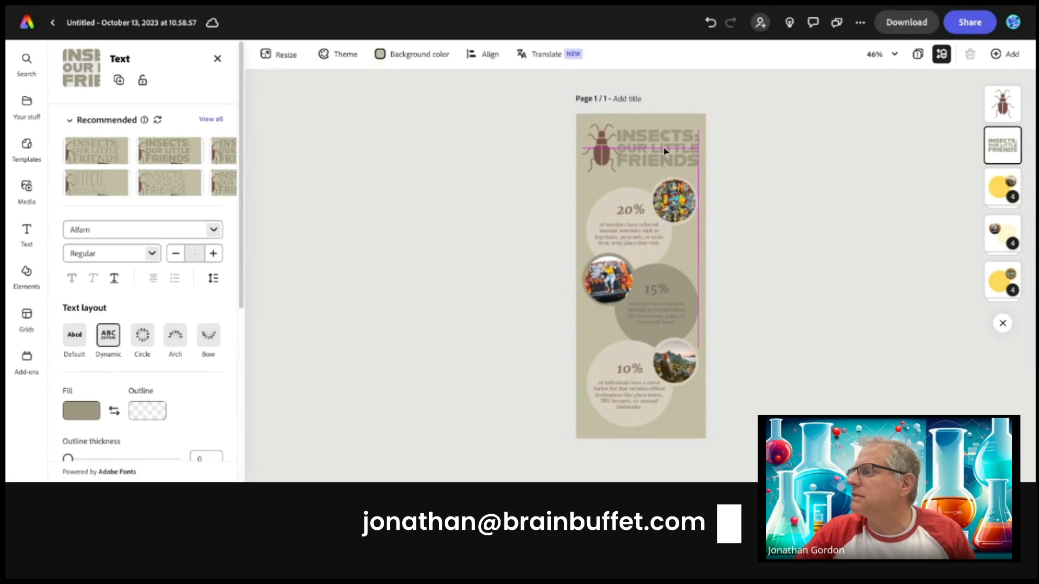
left_click(598, 155)
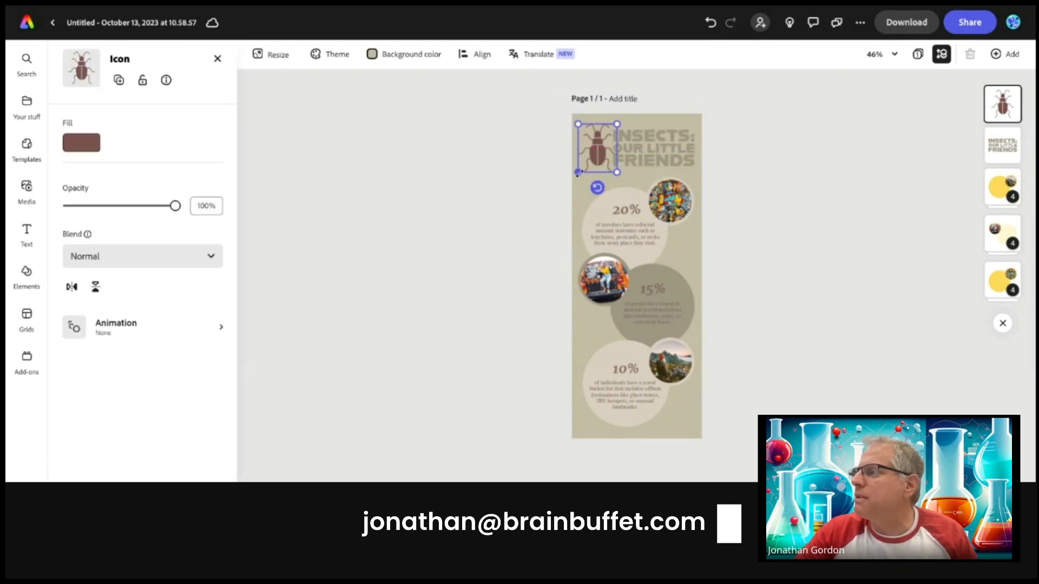
left_click_drag(578, 173, 599, 158)
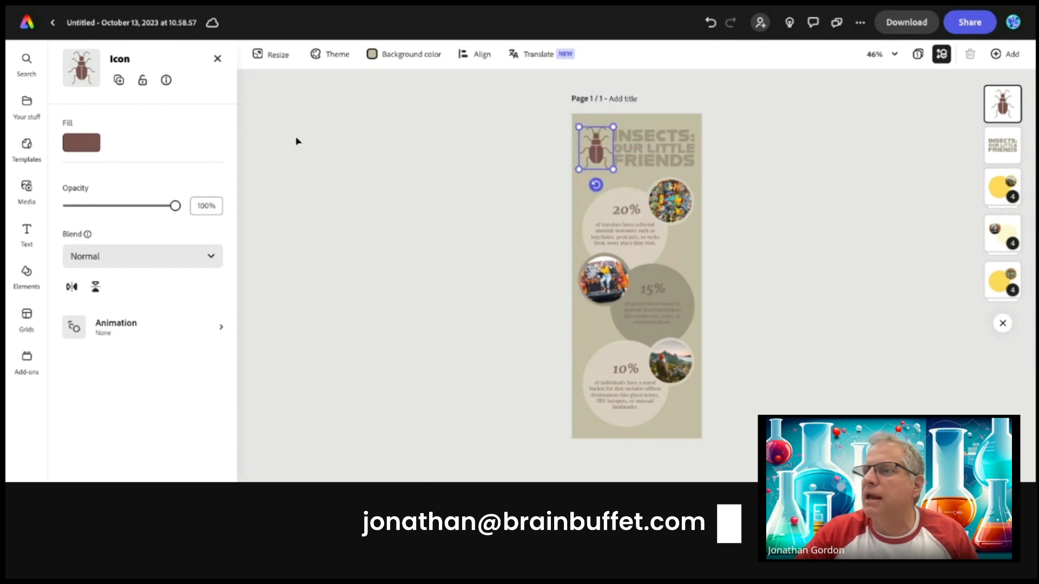
- Copy the hex code of the beetle icon's fill color
left_click(81, 144)
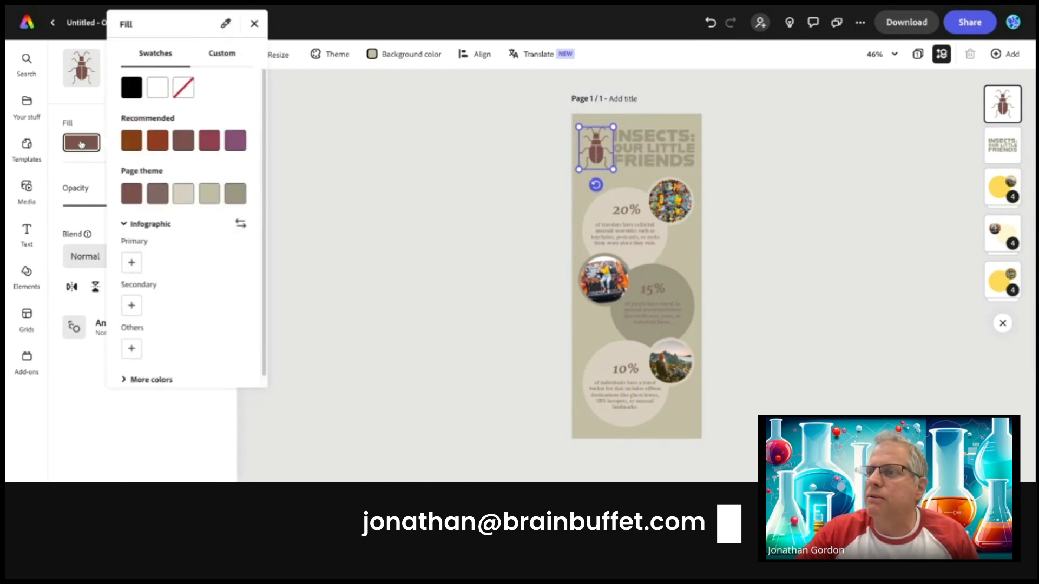
left_click(221, 53)
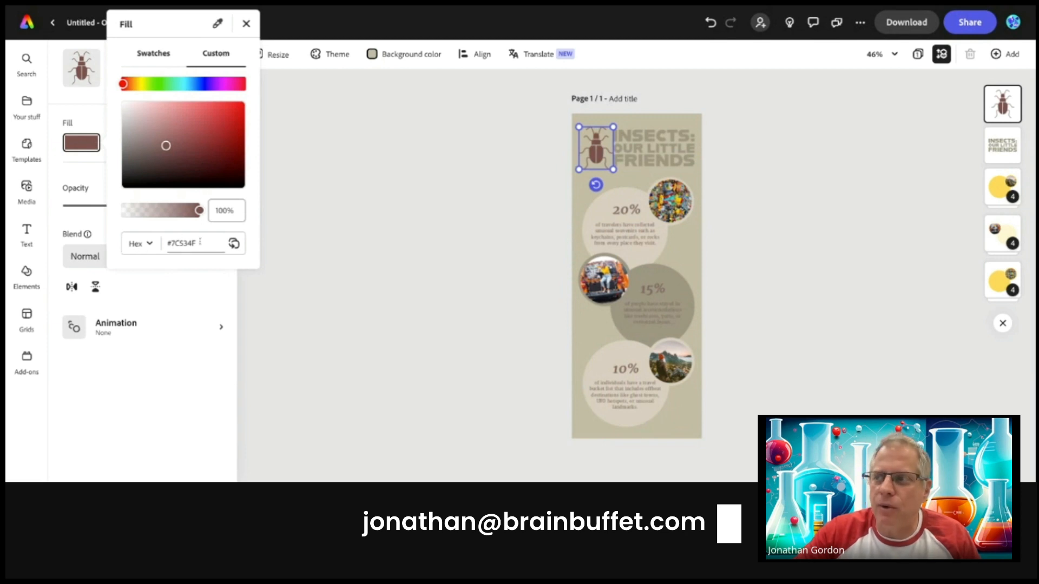
left_click_drag(204, 244, 165, 244)
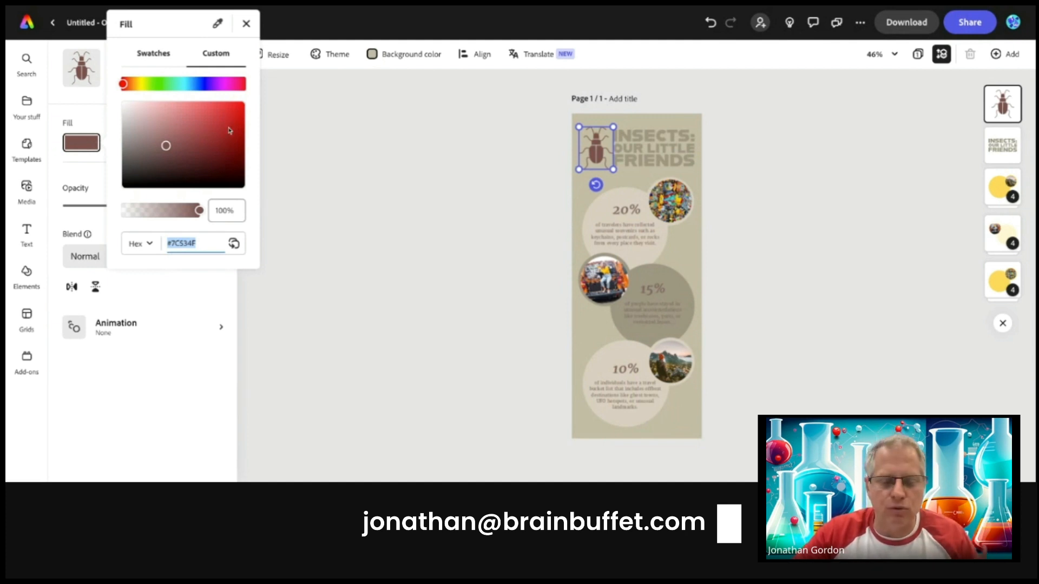
left_click(246, 24)
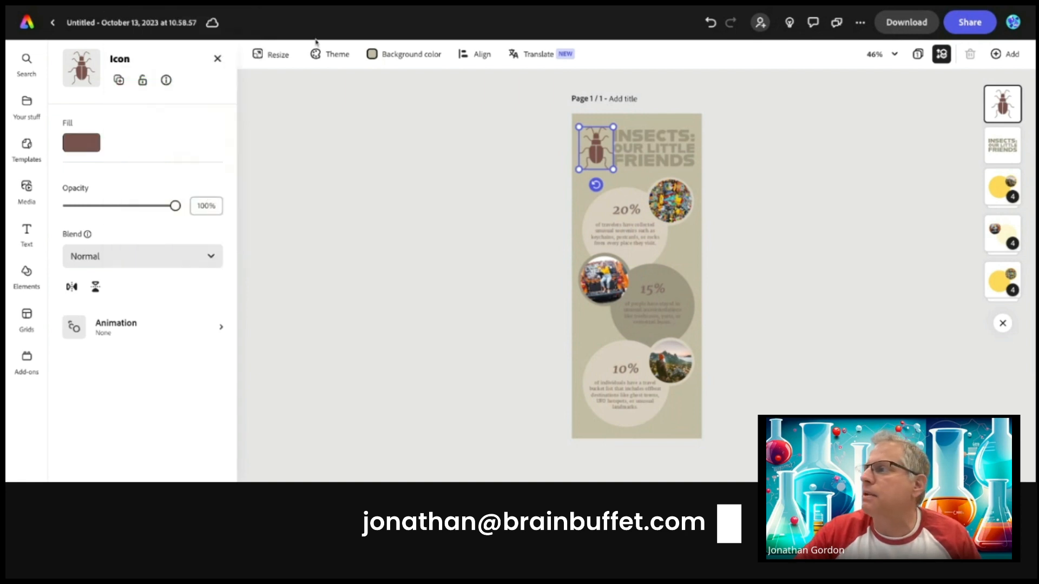
- Set the fill color of the "INSECTS: OUR LITTLE FRIENDS" title to the beetle's color, #7C534F
left_click(653, 148)
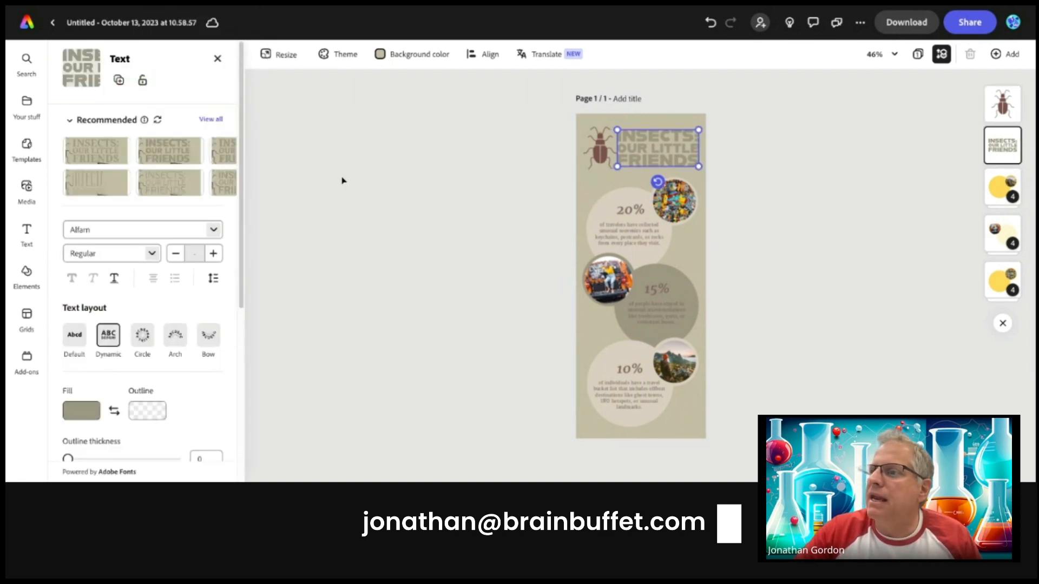
left_click(75, 415)
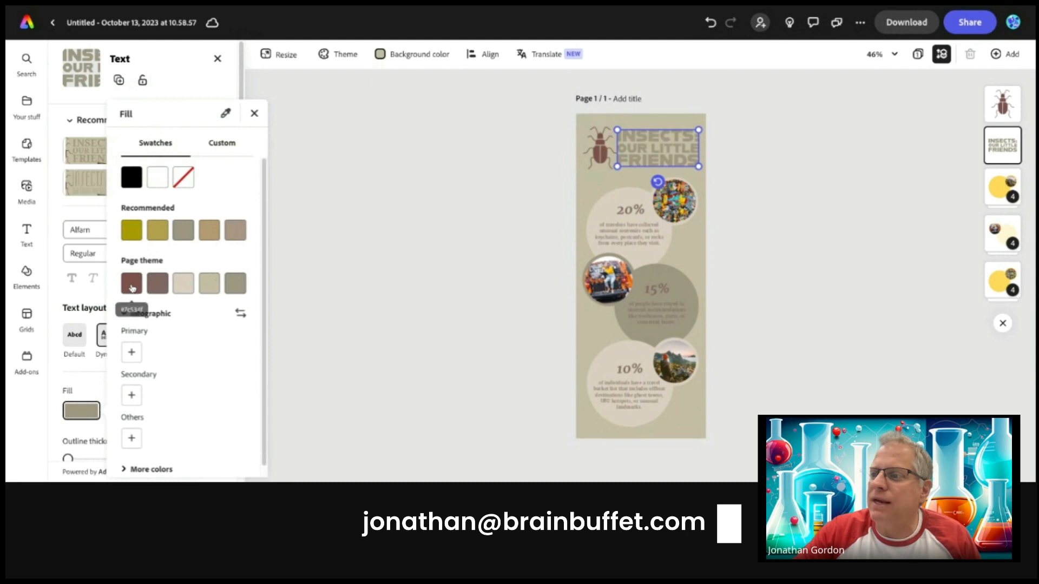
left_click(223, 145)
left_click(194, 332)
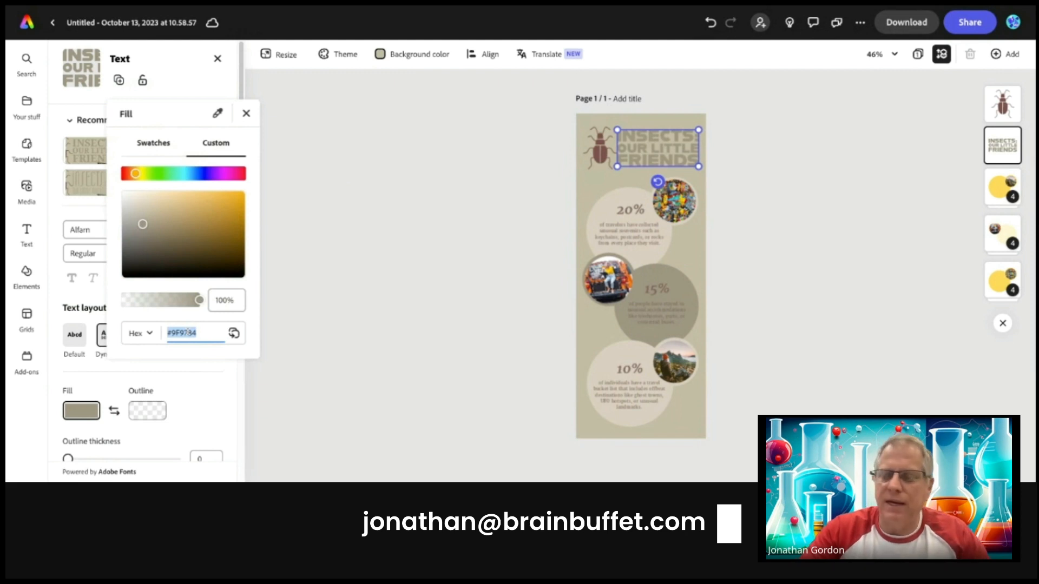
type("#7C534F")
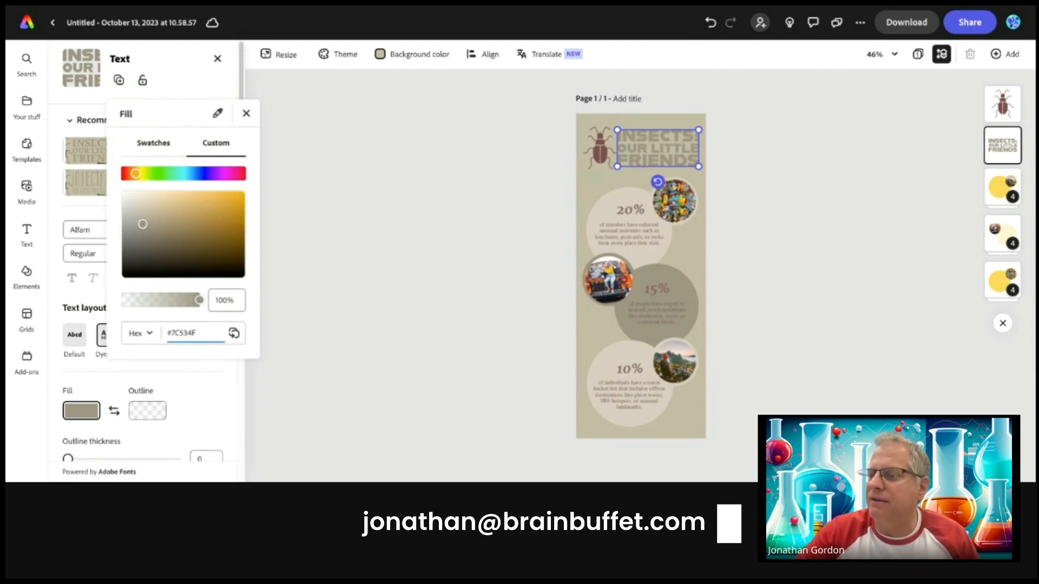
key("Return")
left_click(463, 212)
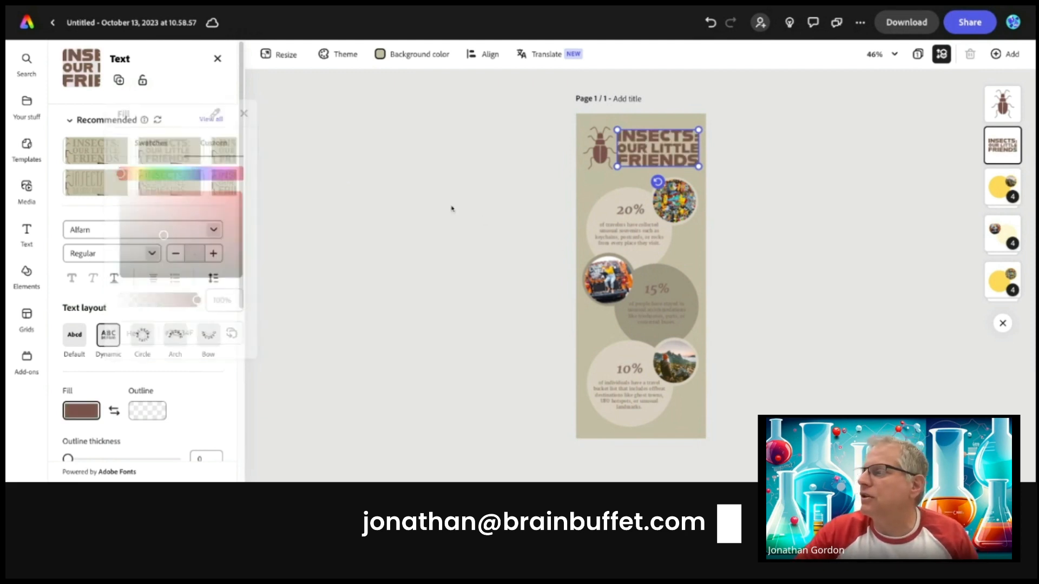
left_click(457, 207)
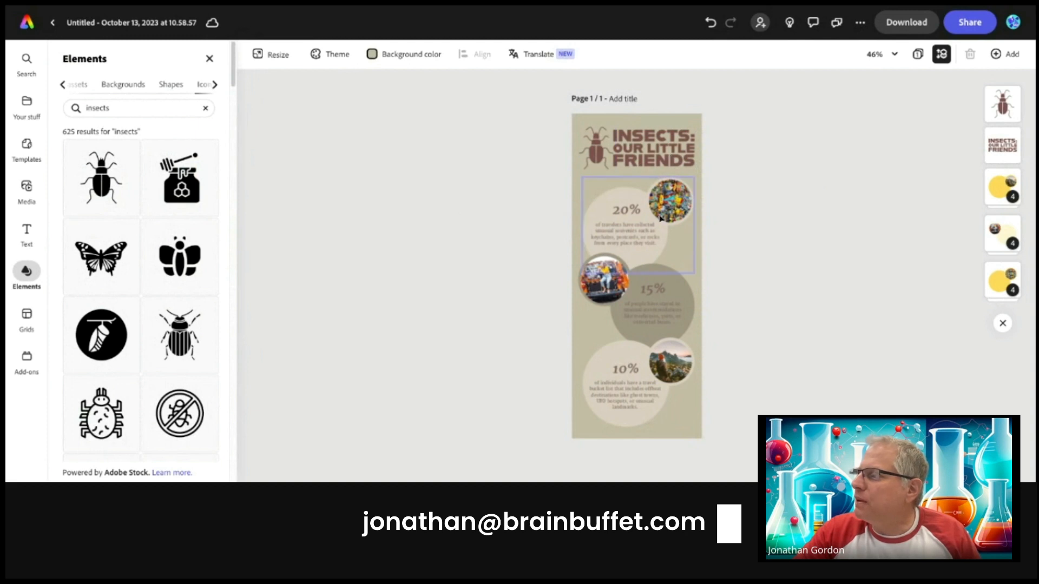
- Add a solid border to the large circle behind the 20% text and to the one behind the 15% text
left_click(610, 200)
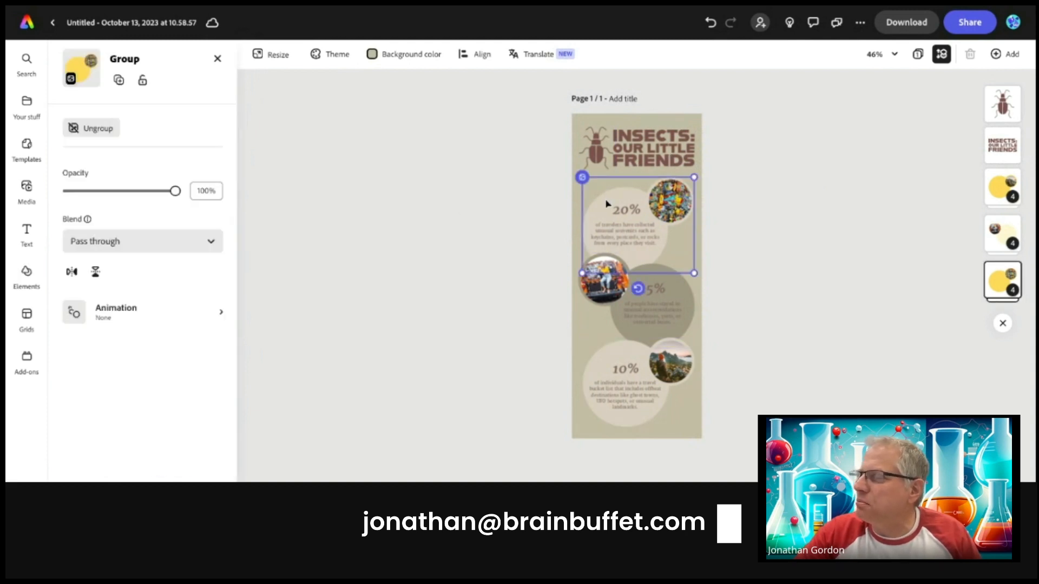
left_click(606, 203)
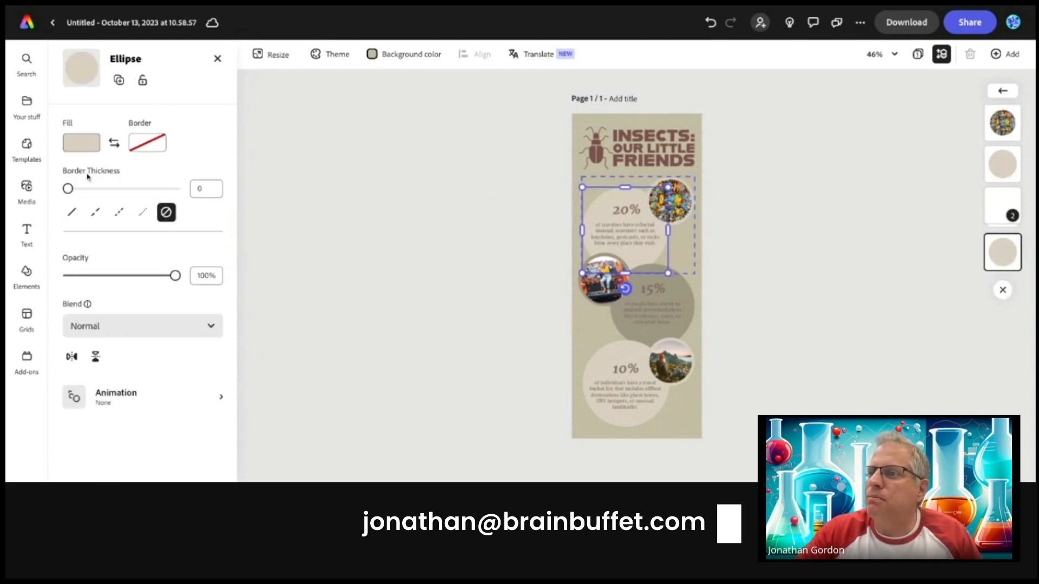
left_click(72, 214)
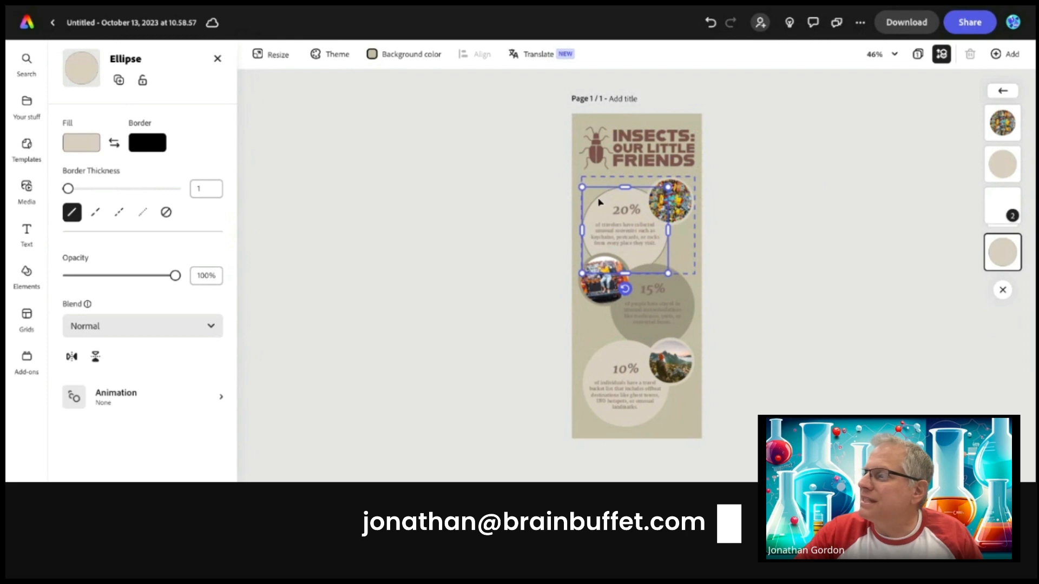
left_click(692, 310)
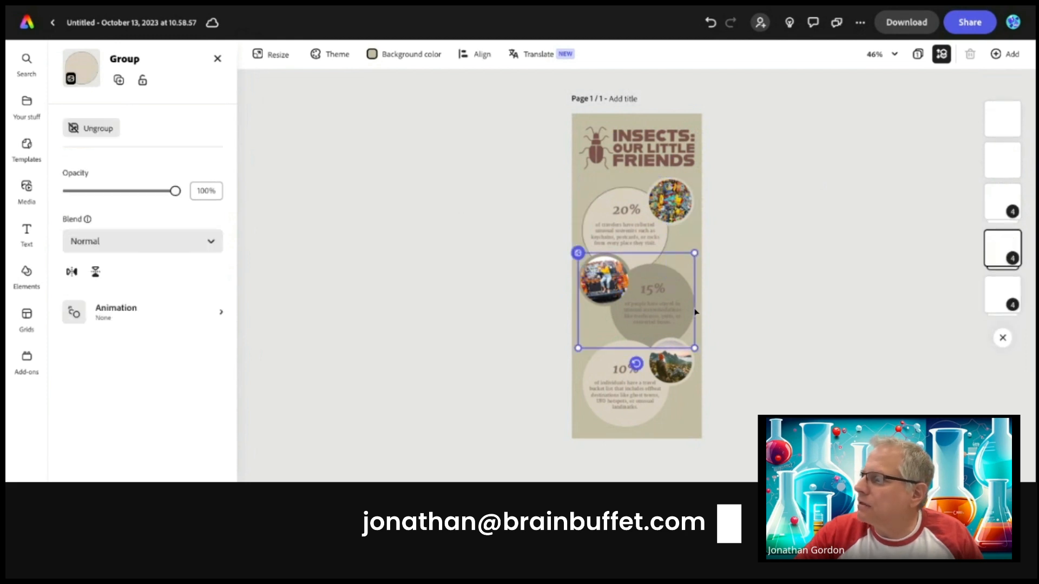
left_click(694, 310)
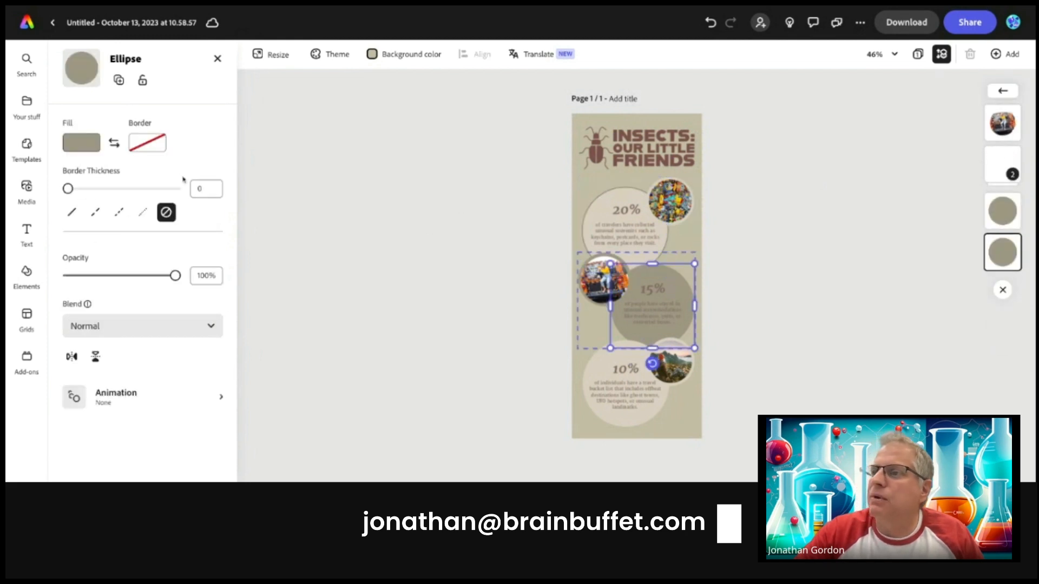
left_click(77, 212)
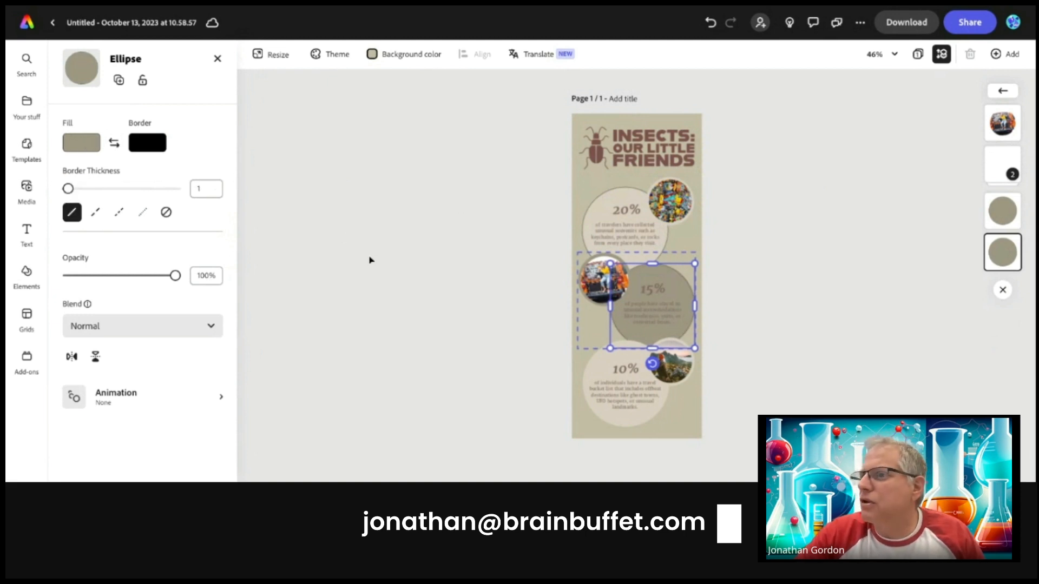
- Try the beige border color on the 15% circle and settle on the reddish-brown page theme color
left_click(148, 147)
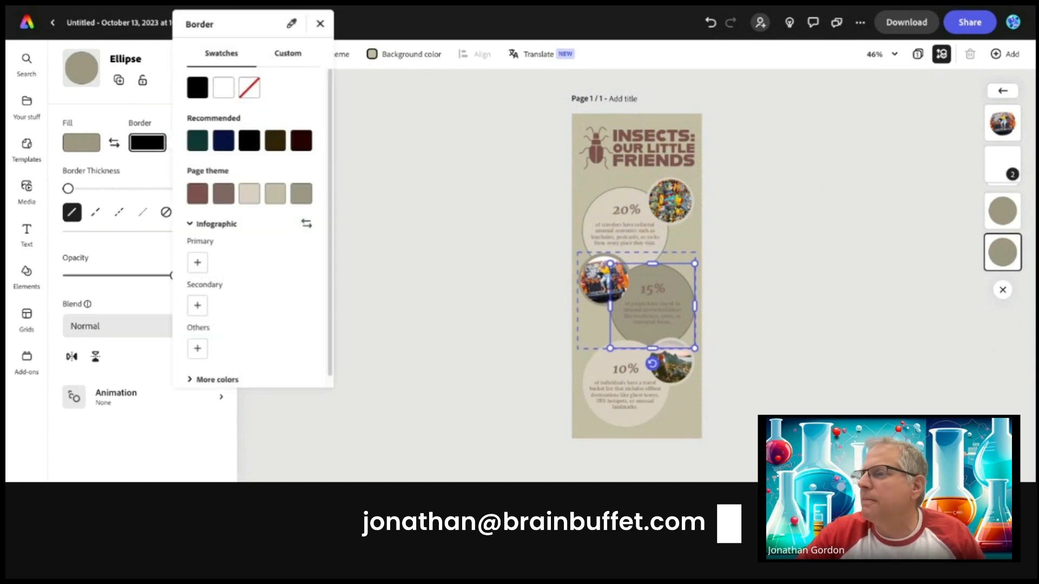
left_click(249, 196)
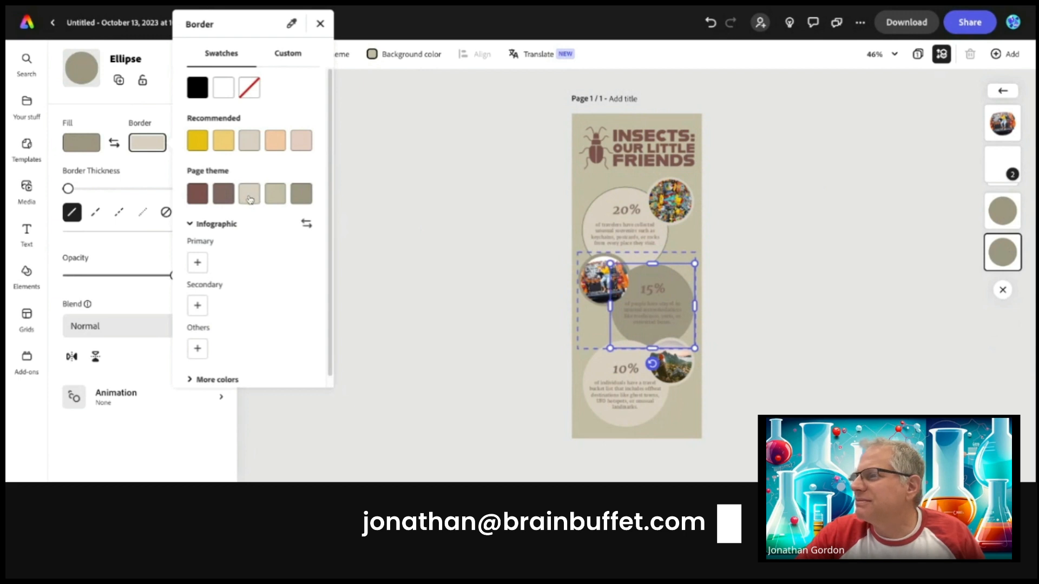
left_click(249, 142)
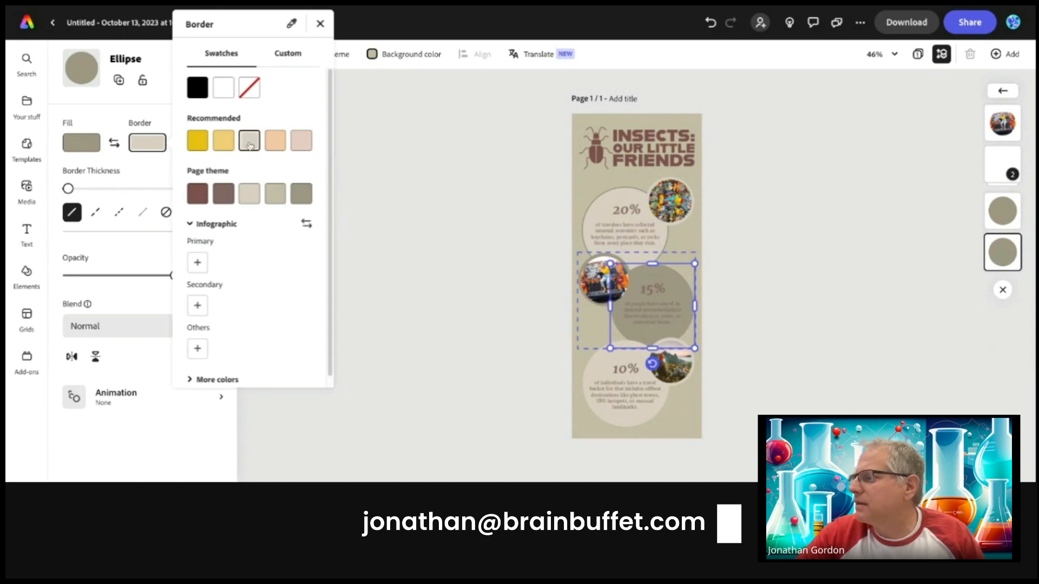
left_click(254, 196)
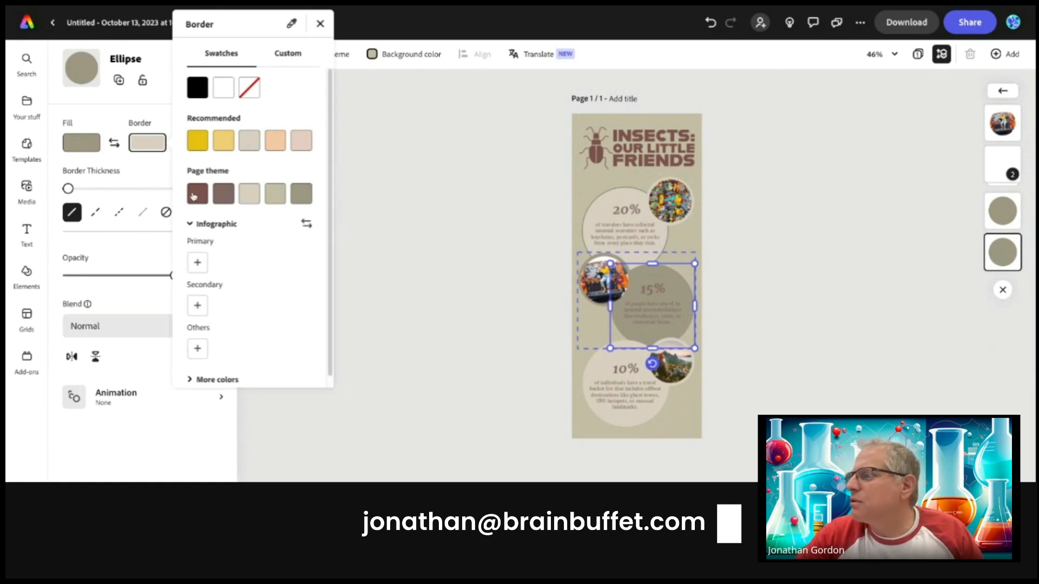
left_click(195, 195)
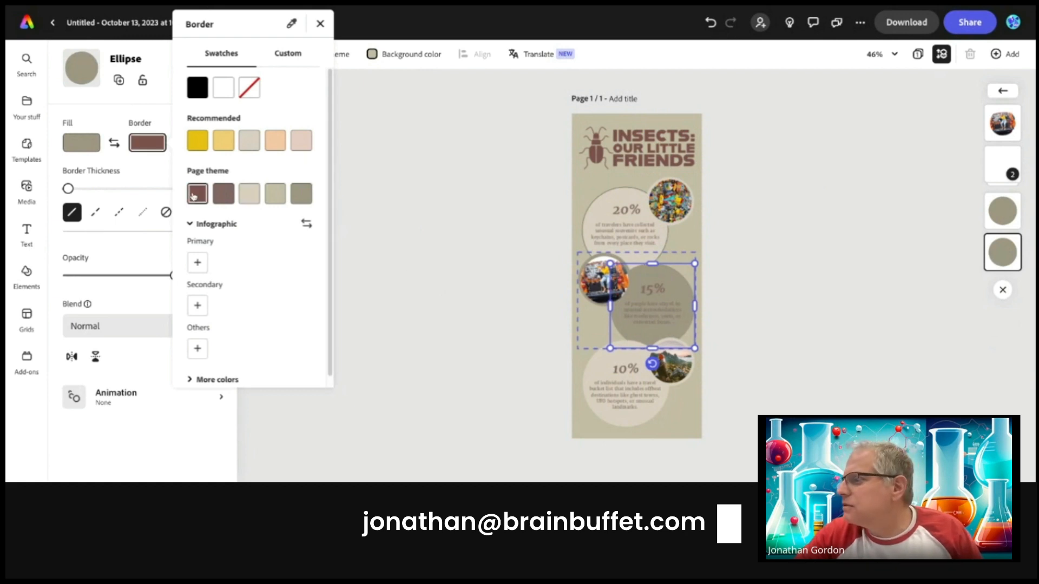
left_click(151, 168)
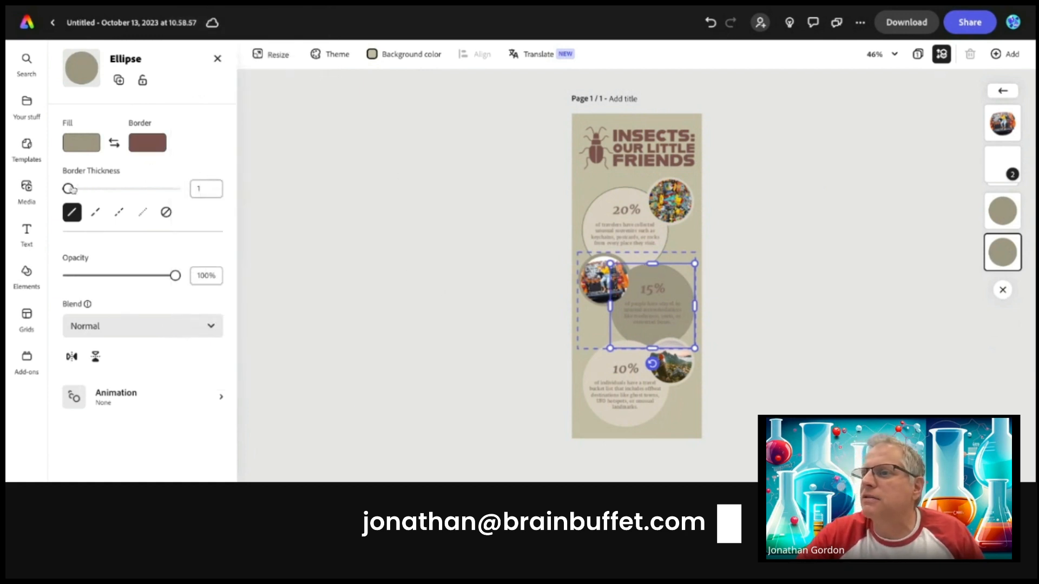
- Set the 15% circle's border thickness to 2 and deselect the circle
left_click_drag(69, 189, 76, 189)
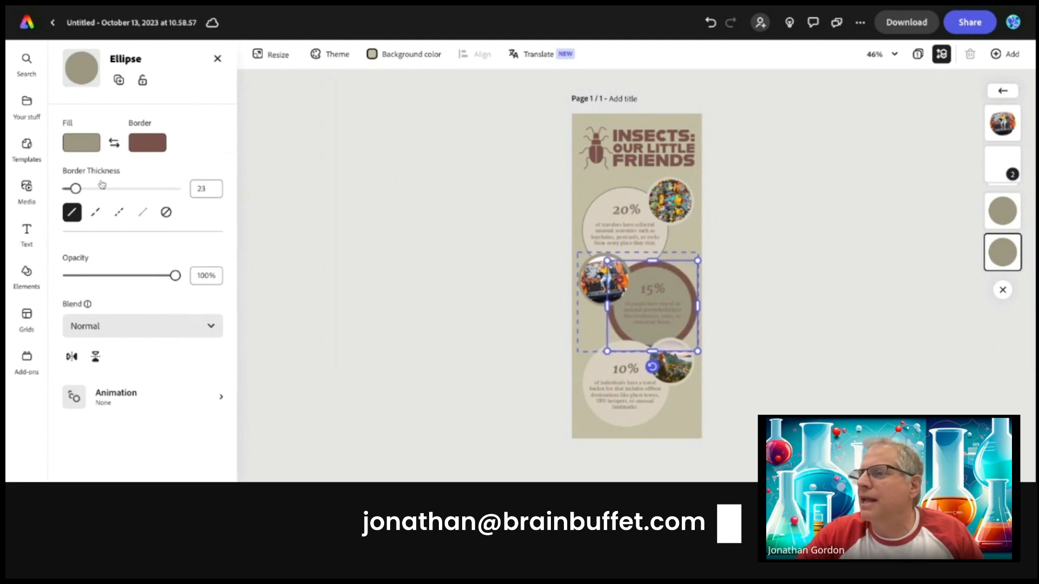
left_click(204, 189)
type("2")
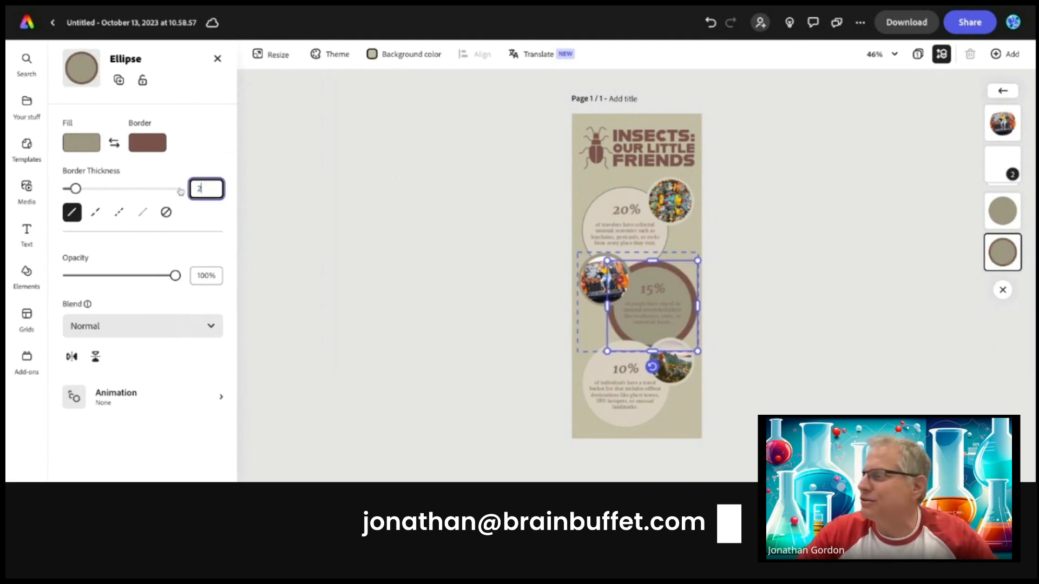
left_click(426, 205)
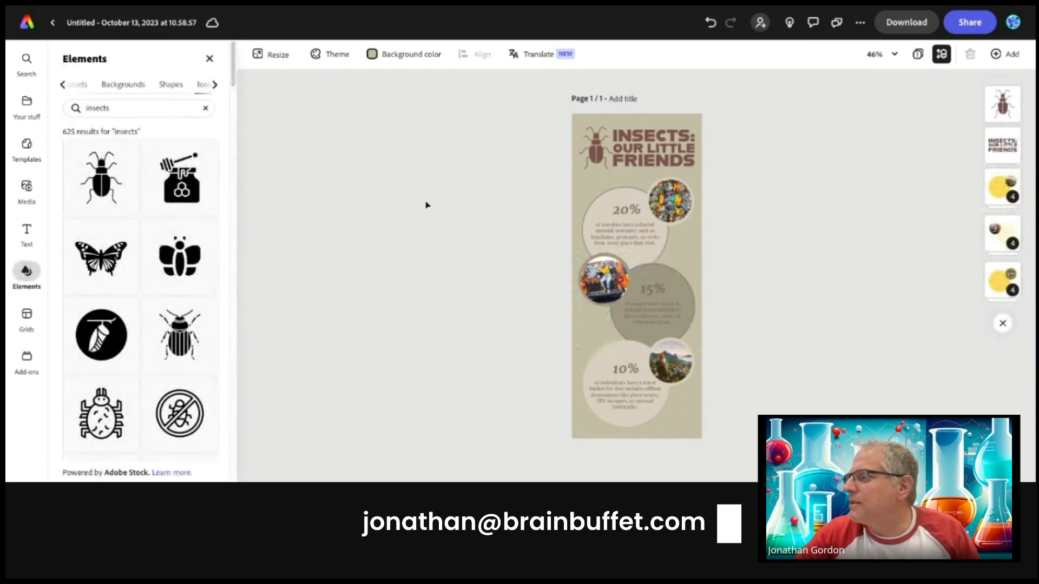
- Add a solid border to the large circle behind the 10% text and deselect it
left_click(594, 362)
left_click(595, 362)
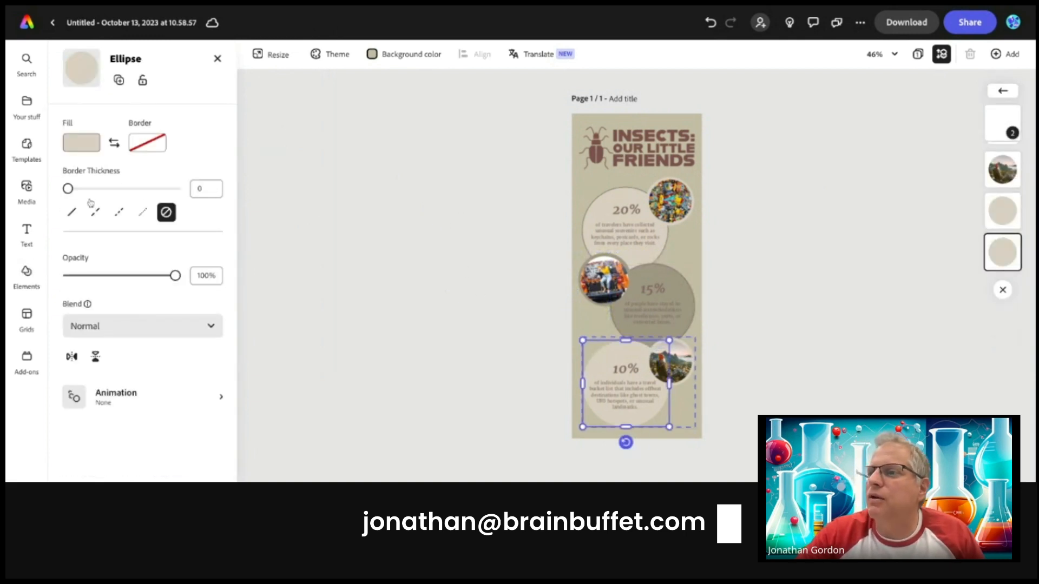
left_click(71, 212)
left_click(443, 246)
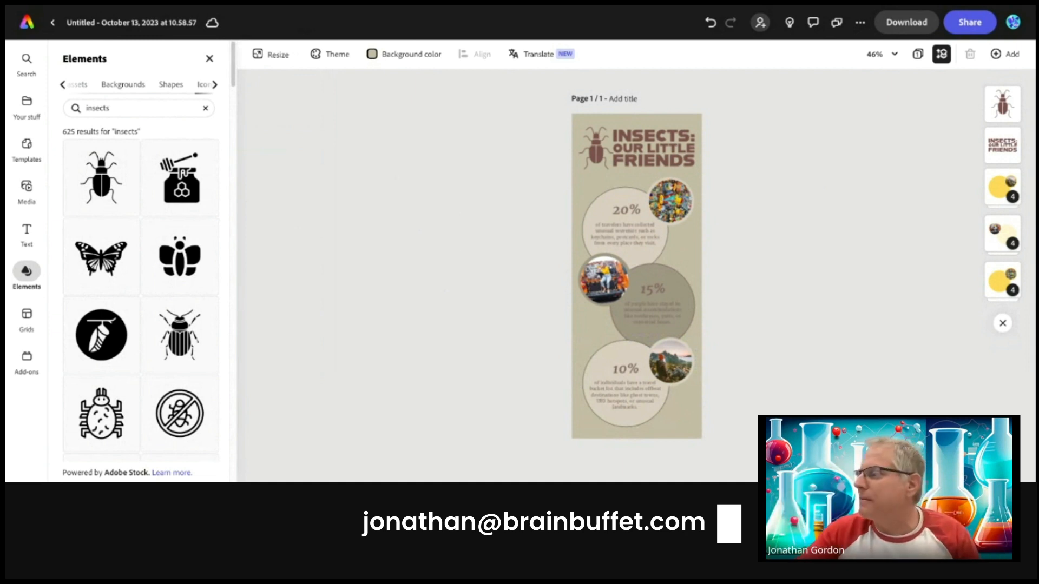
- Set the fill of the paragraph under the 15% heading to the beige page theme color
left_click(652, 318)
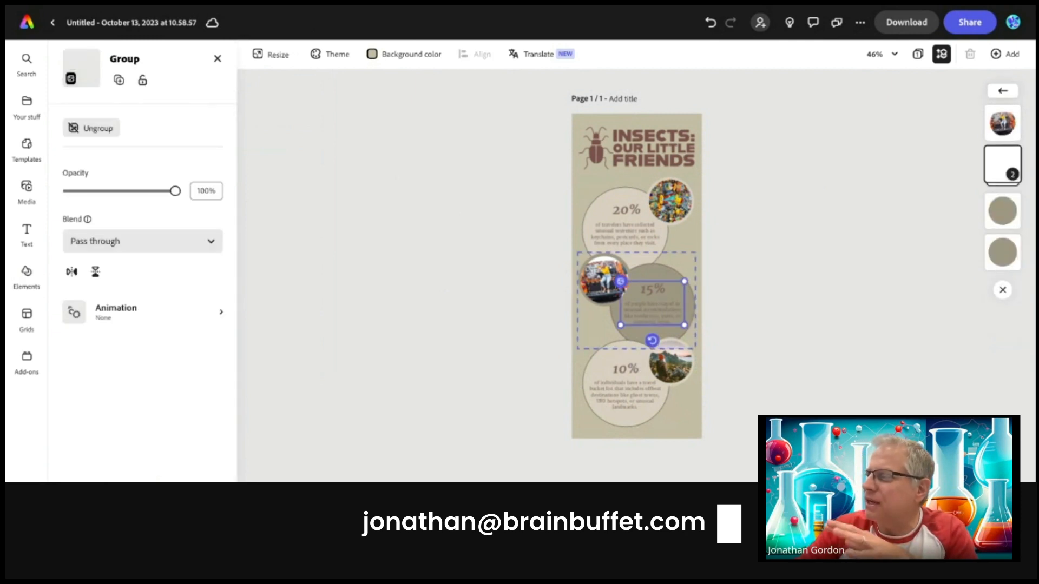
left_click(647, 316)
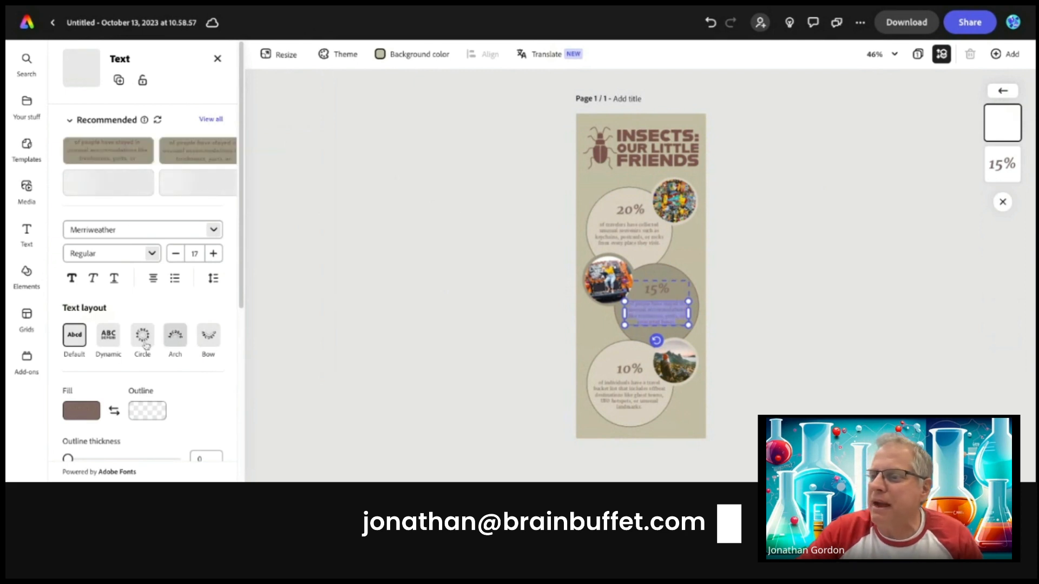
left_click(75, 412)
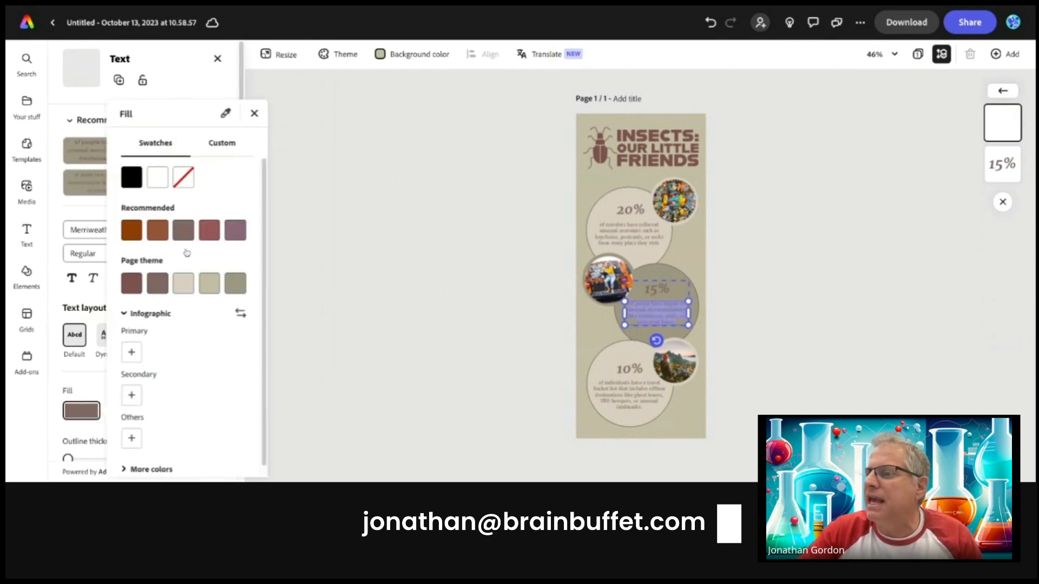
left_click(180, 287)
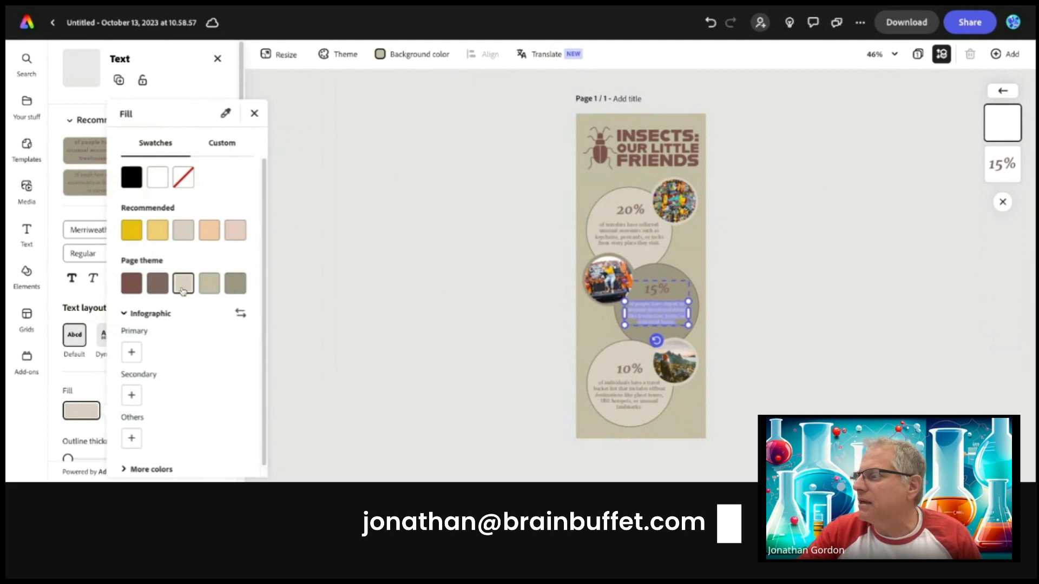
- Give the 15% heading the same beige page theme fill and deselect the text
left_click(660, 295)
left_click(648, 289)
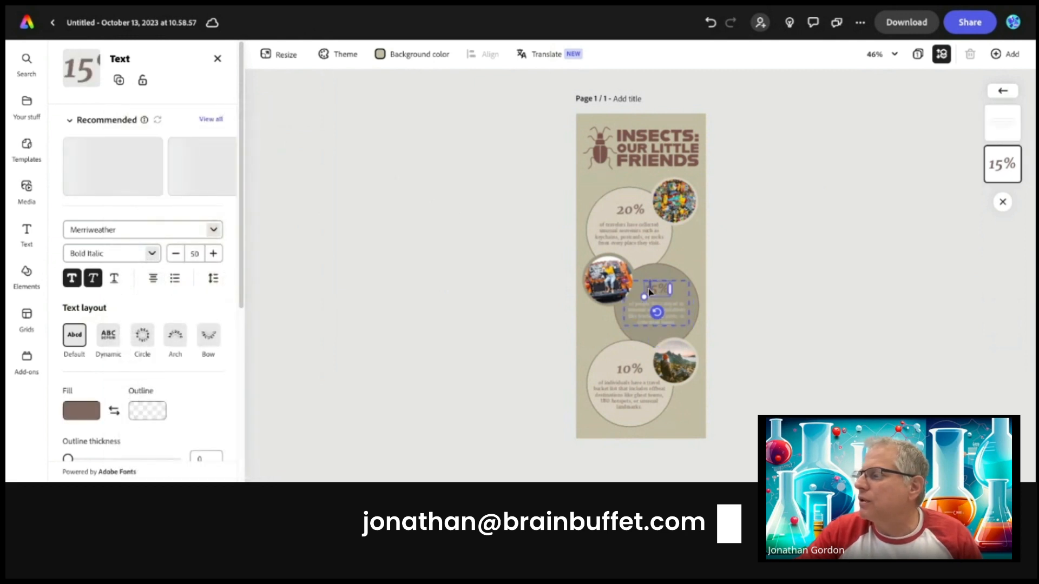
left_click(77, 412)
left_click(183, 287)
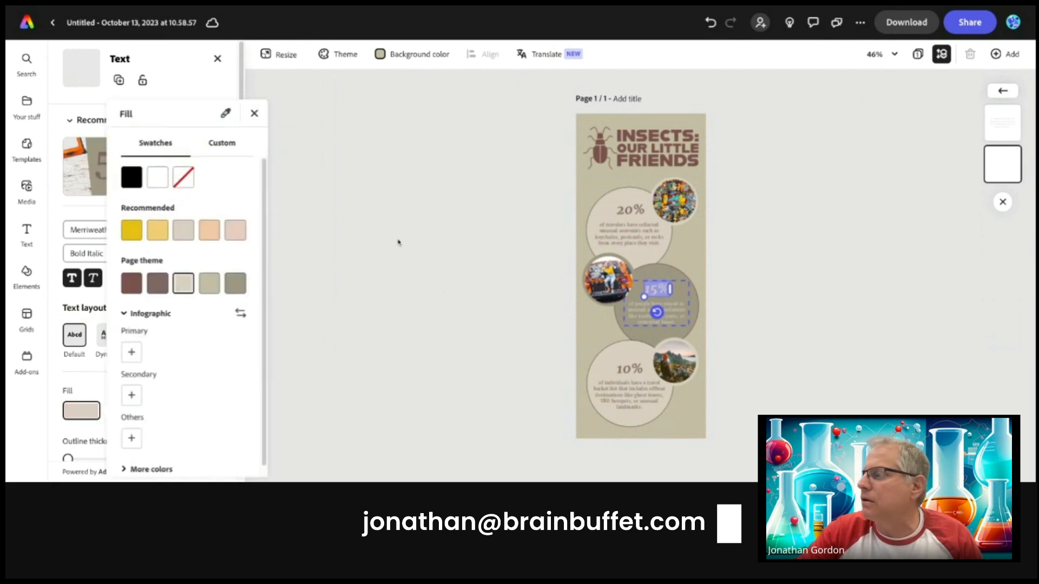
left_click(398, 242)
left_click(398, 242)
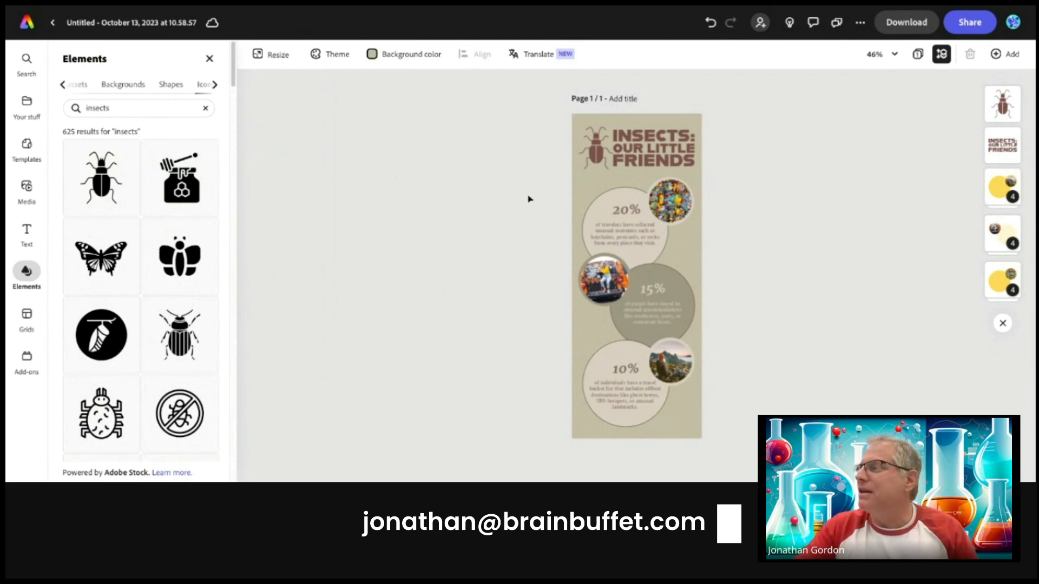
- Replace the round photo beside the 20% text with the yellow flower insect photo from a stock photo search for "insects"
left_click(669, 202)
left_click(669, 202)
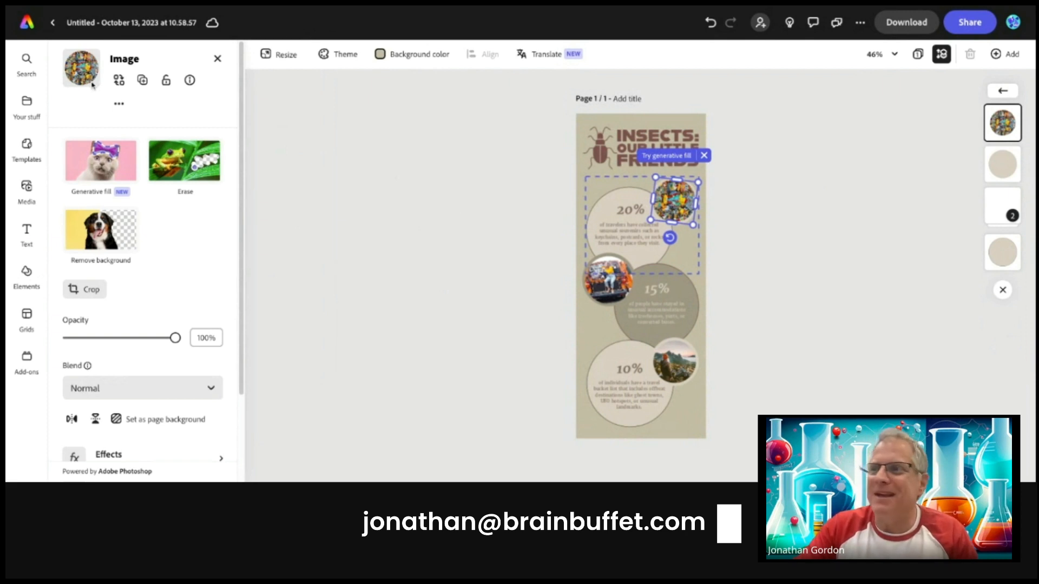
left_click(118, 81)
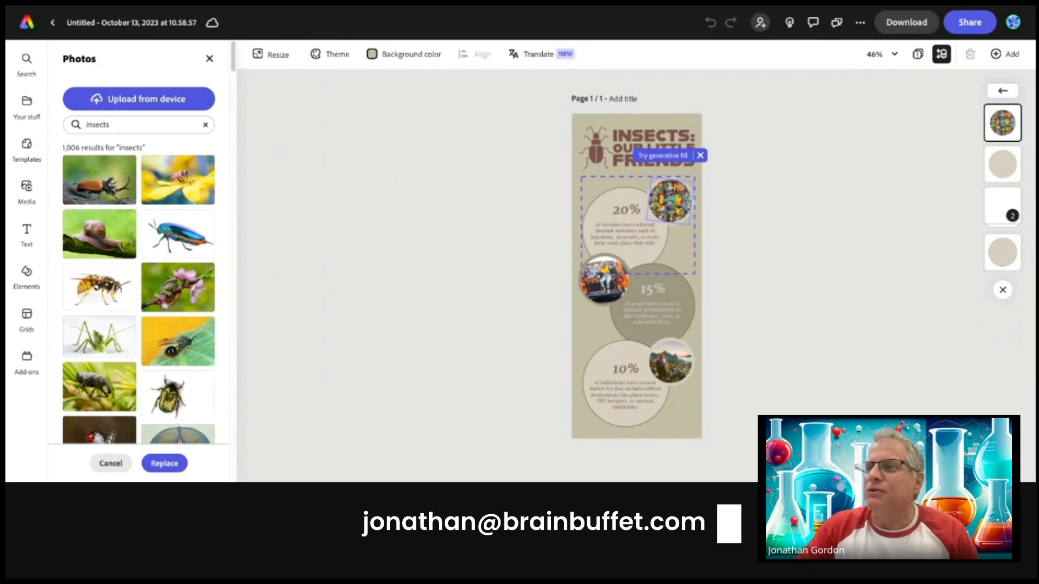
left_click(205, 124)
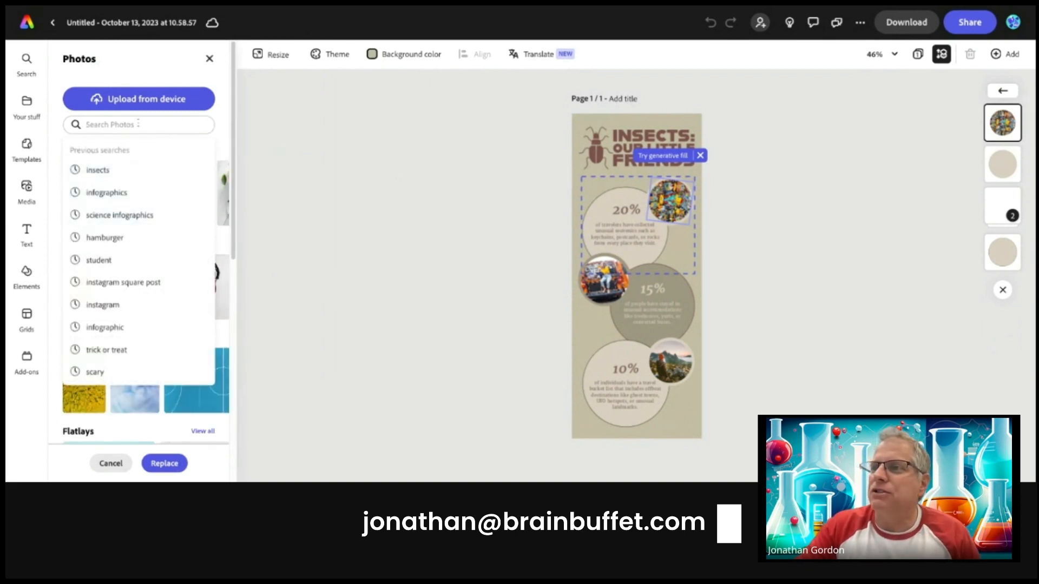
type("insects")
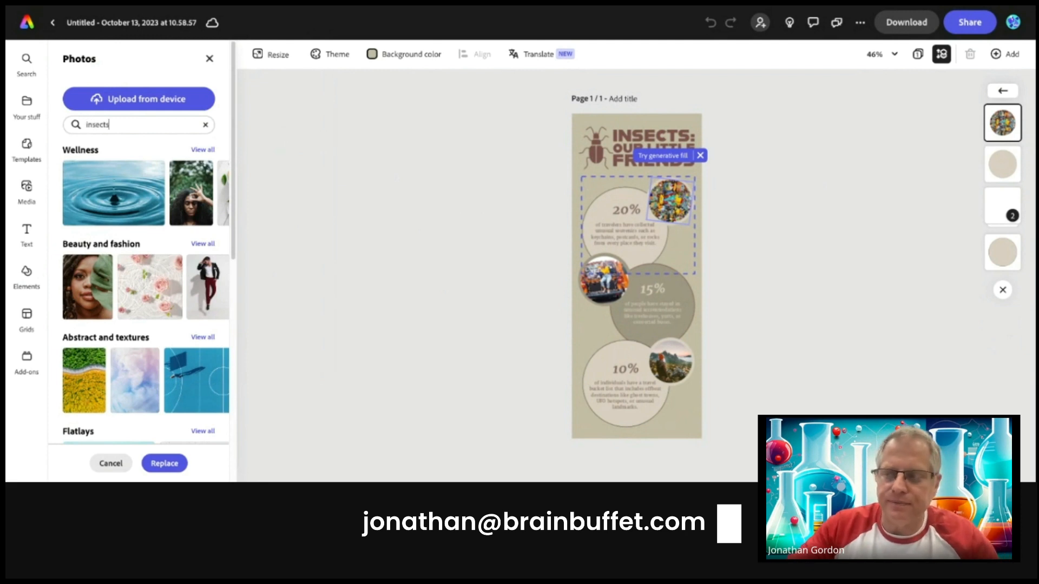
key("Return")
left_click(189, 183)
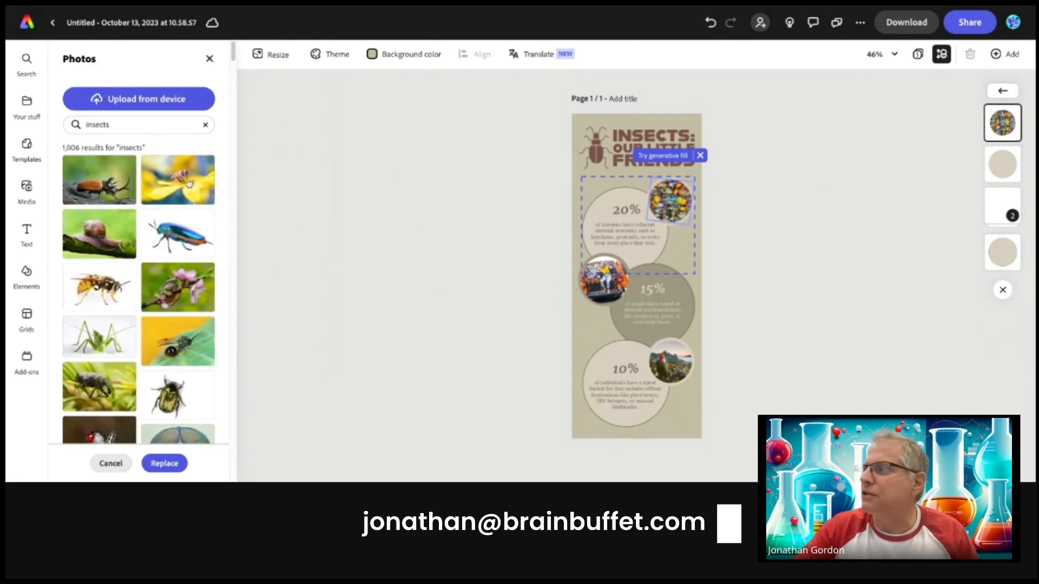
left_click(772, 247)
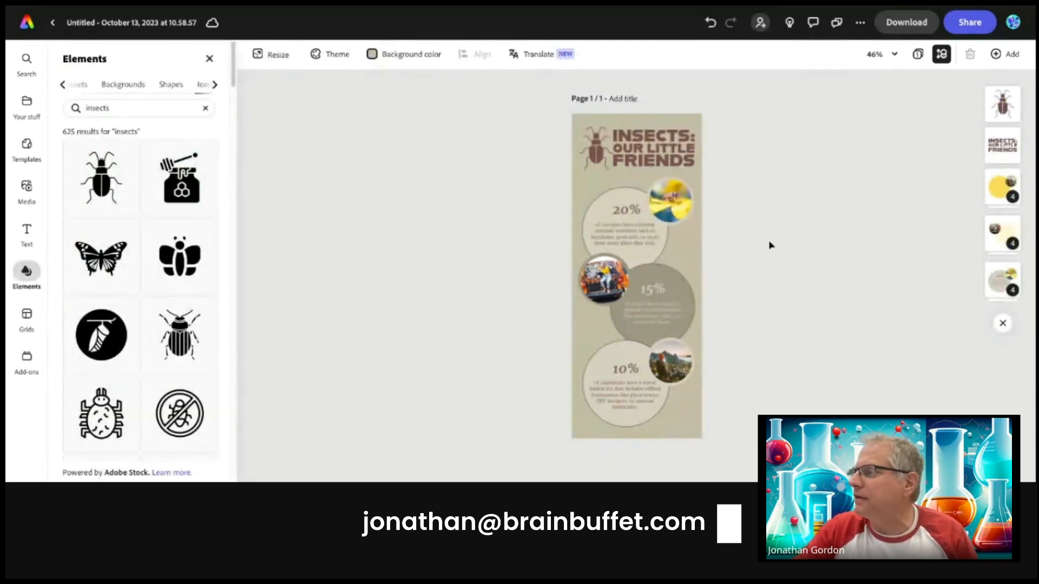
- Shift the yellow flower photo slightly to the right inside its round crop and finish cropping
left_click(673, 203)
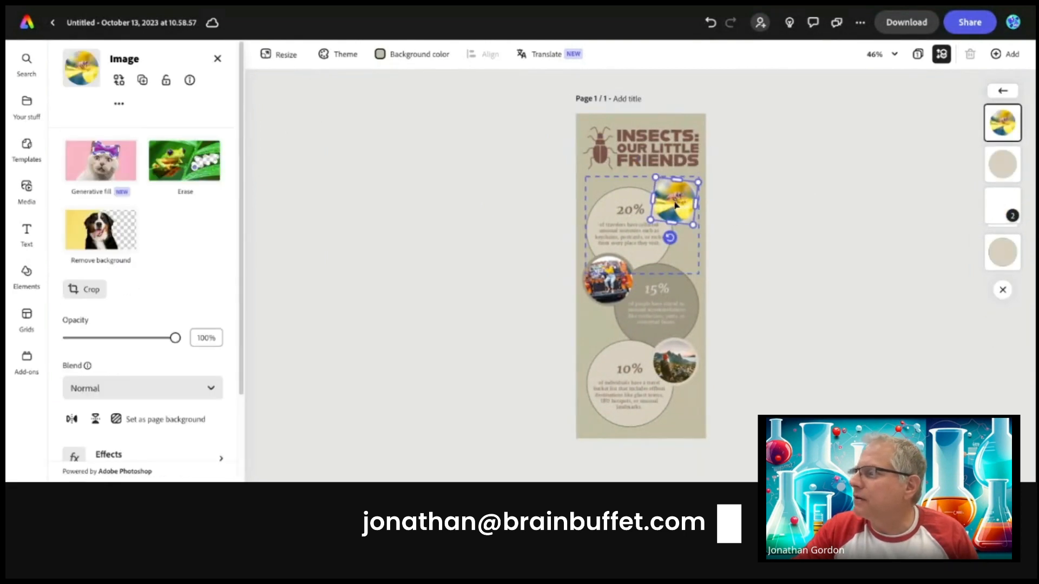
double_click(675, 205)
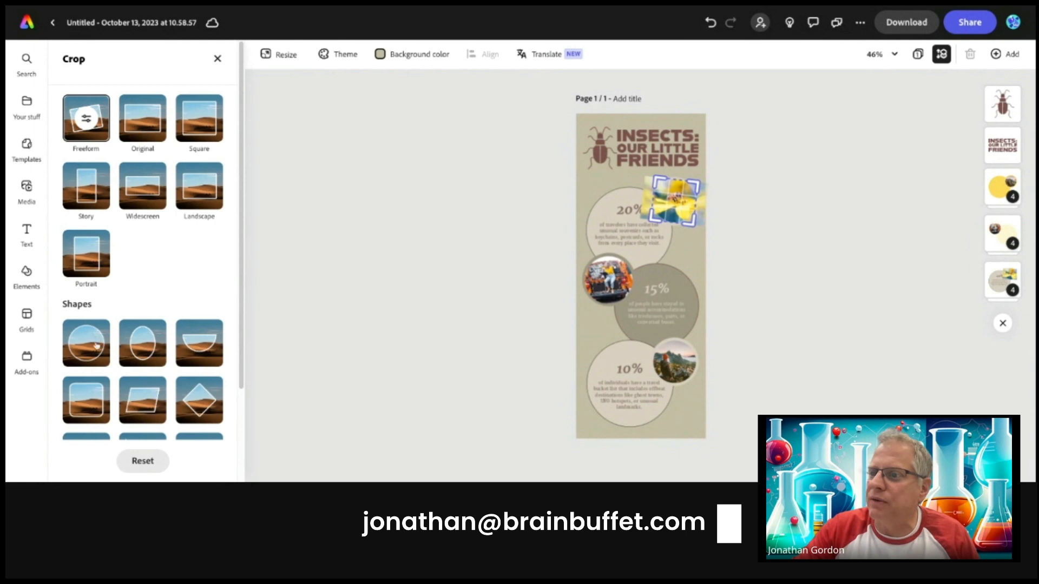
left_click(676, 203)
mouse_move(676, 203)
left_mouse_down()
mouse_move(710, 232)
mouse_move(682, 203)
left_mouse_up()
left_click(784, 215)
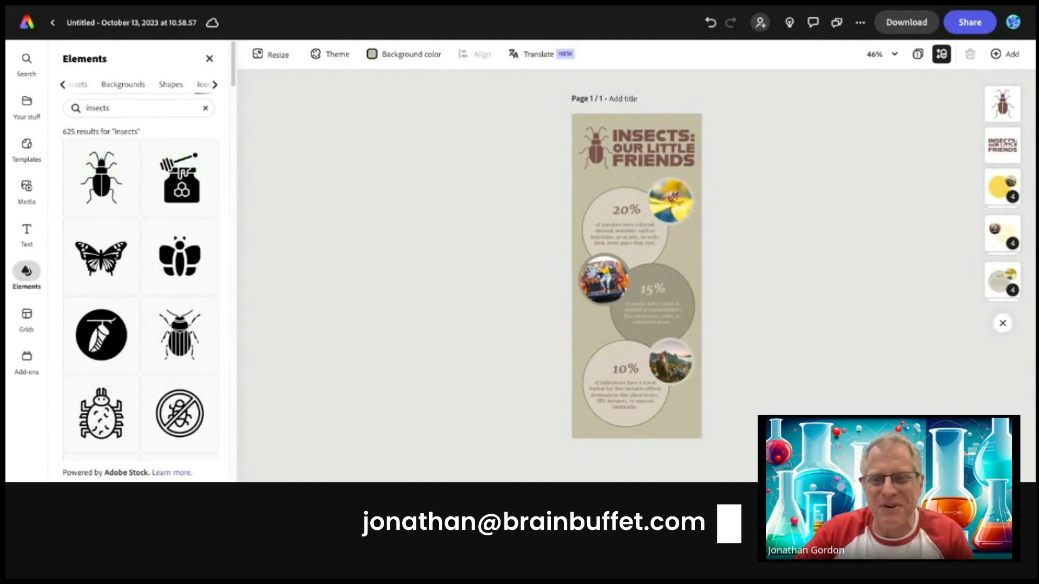
- Replace the round photo beside the 15% text with the red ladybug photo from the "insects" results
left_click(607, 287)
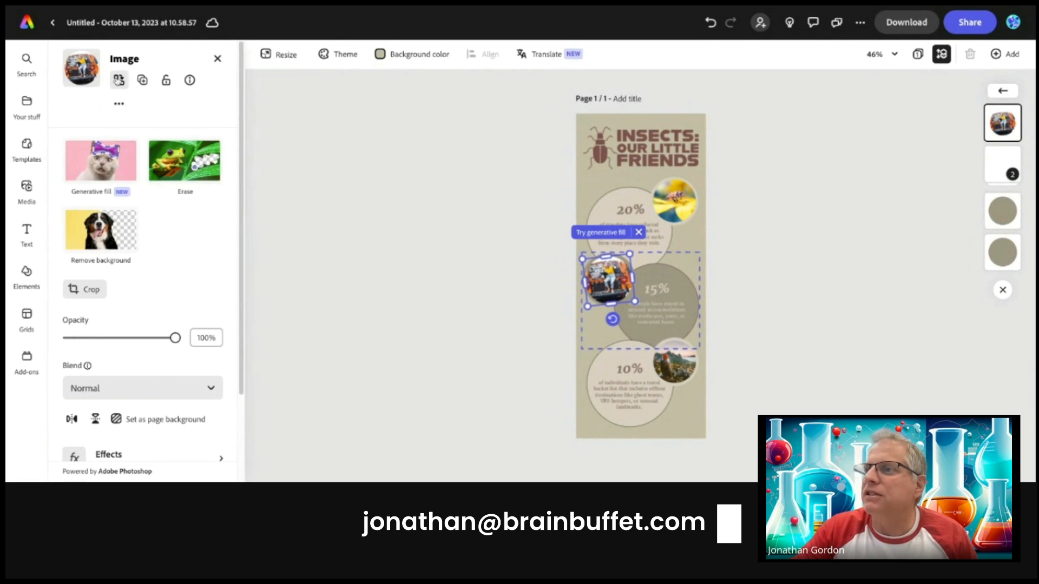
left_click(118, 80)
scroll(235, 58, "down", 3)
scroll(235, 58, "down", 3)
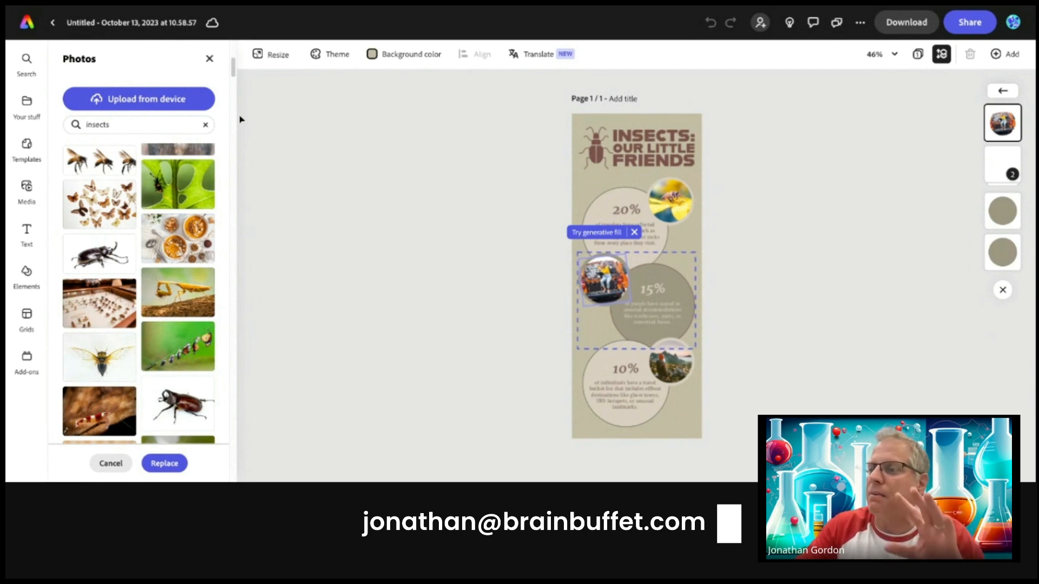
left_click_drag(233, 66, 233, 75)
scroll(175, 301, "down", 2)
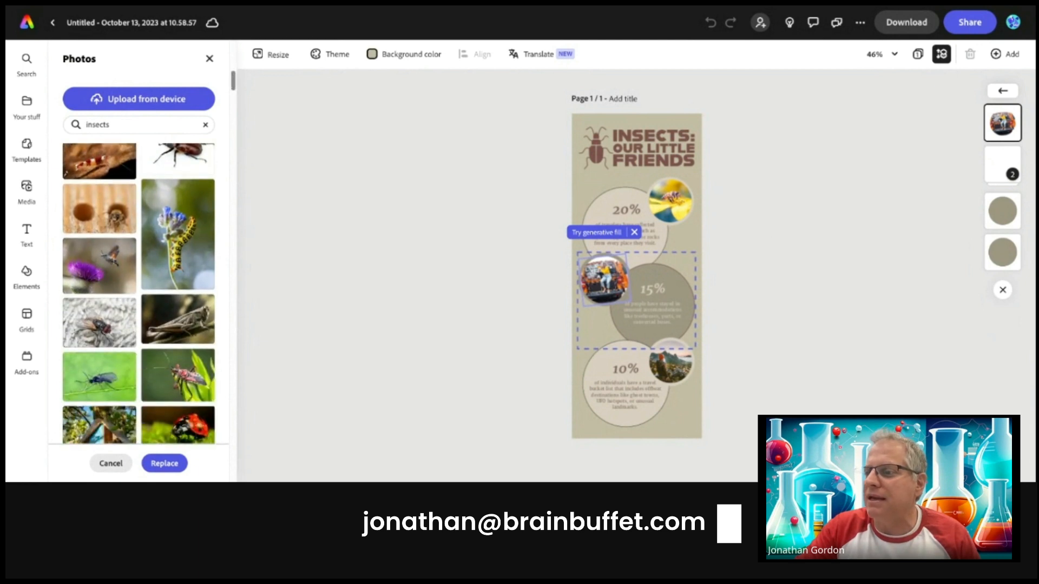
scroll(176, 301, "down", 1)
left_click(184, 395)
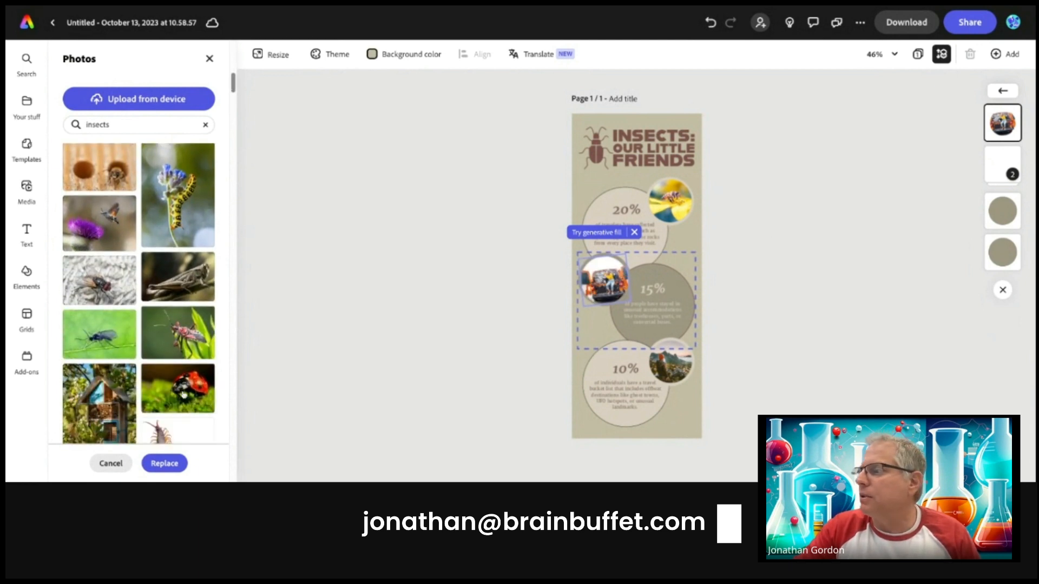
- Shift the ladybug photo slightly to the left inside its round crop and finish cropping
double_click(624, 286)
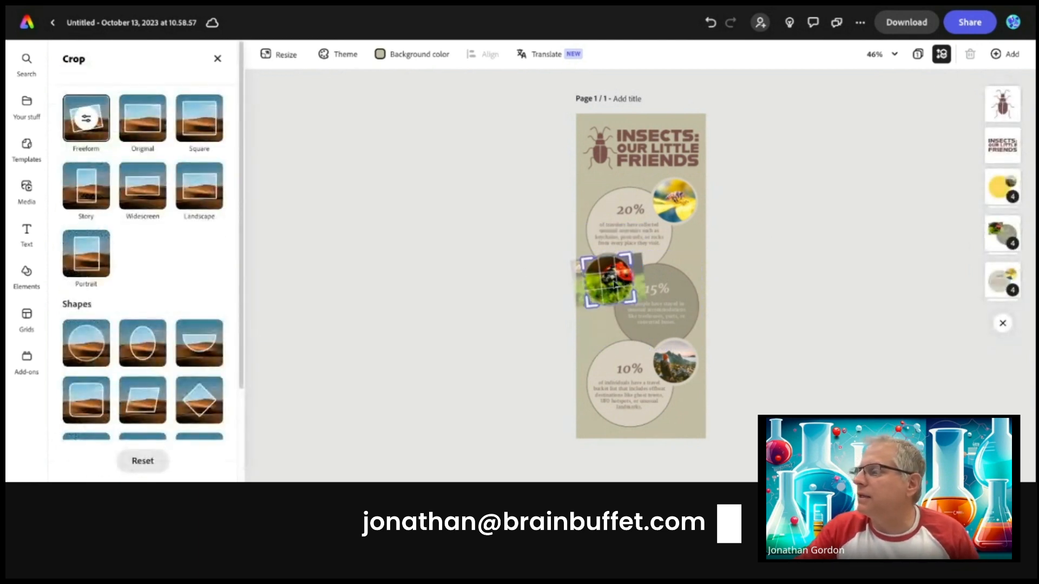
left_click_drag(615, 285, 607, 285)
left_click(777, 313)
left_click(768, 318)
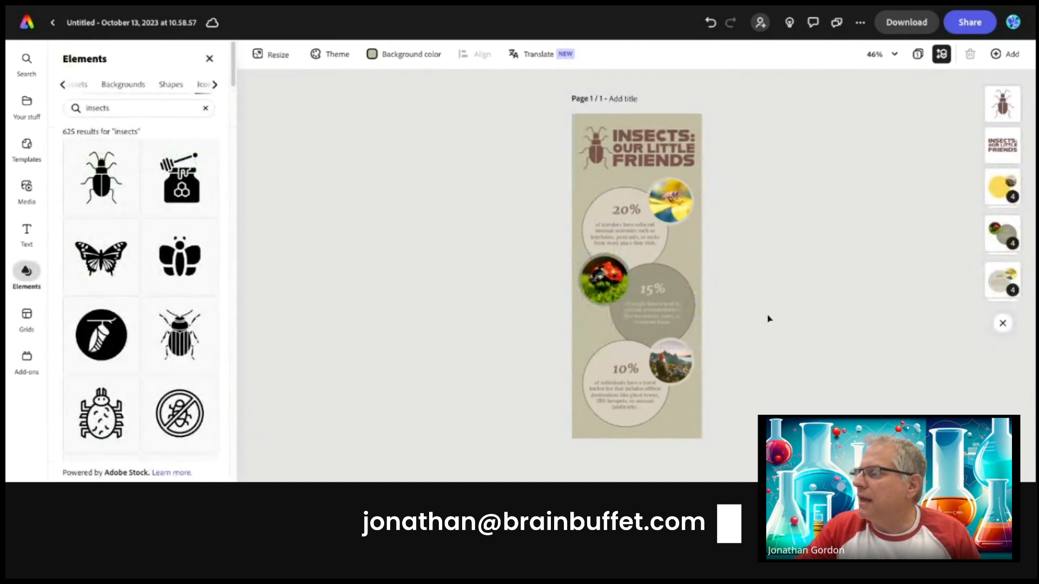
- Replace the round photo beside the 10% text with the close-up fly photo from the "insects" results
left_click(672, 363)
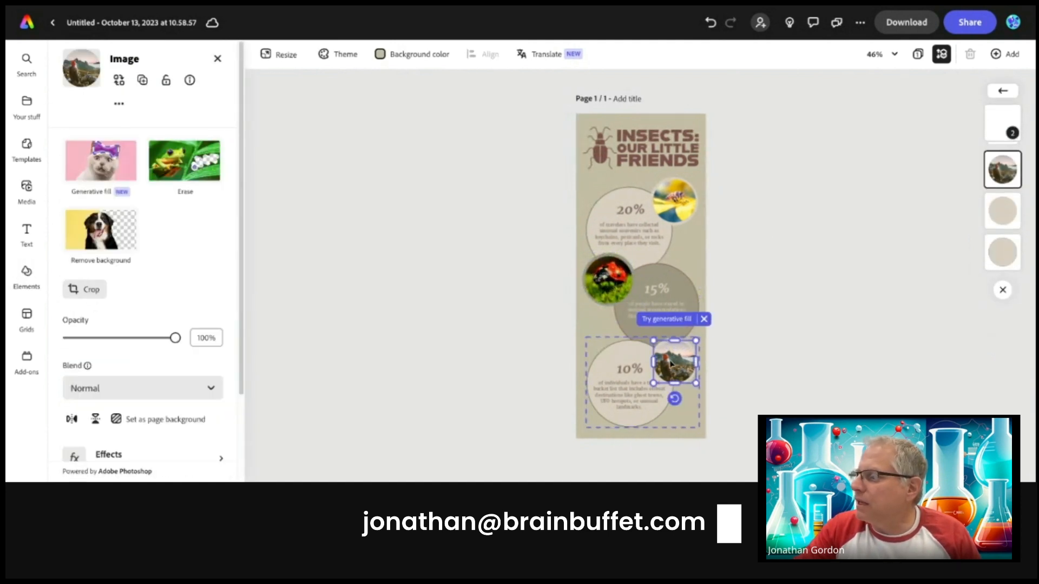
left_click(118, 81)
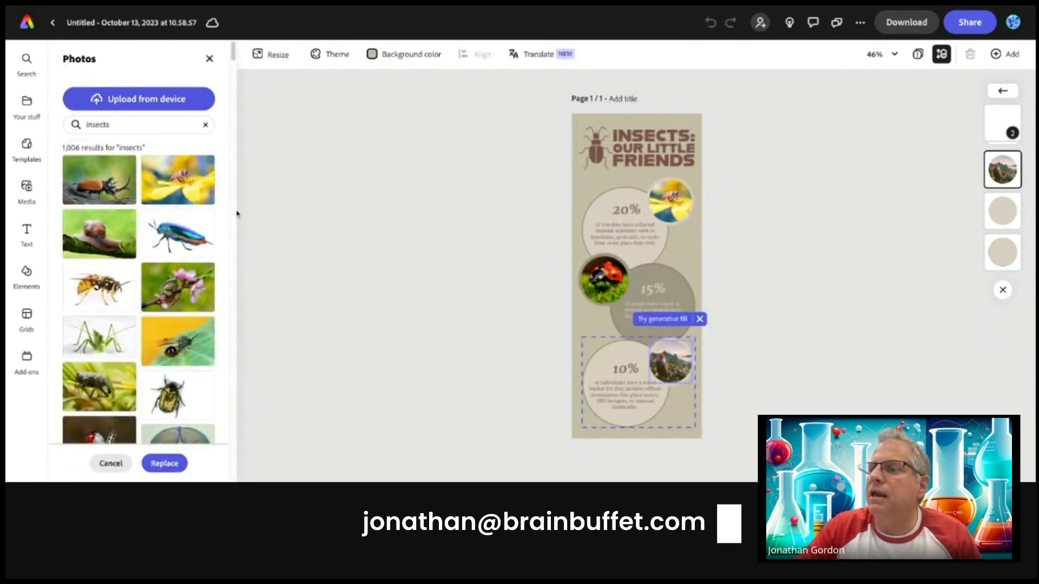
left_click_drag(236, 58, 233, 154)
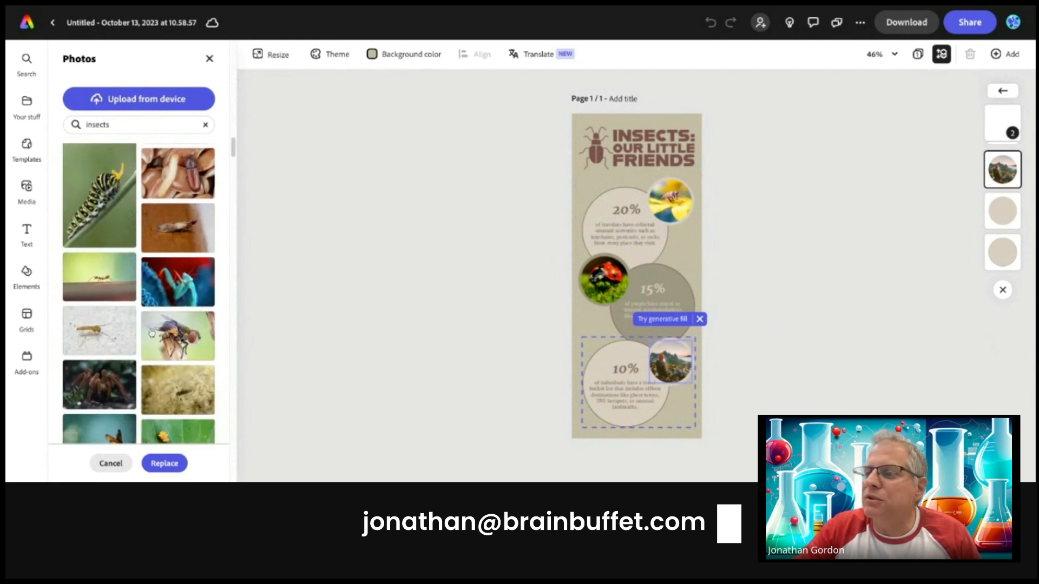
left_click(170, 336)
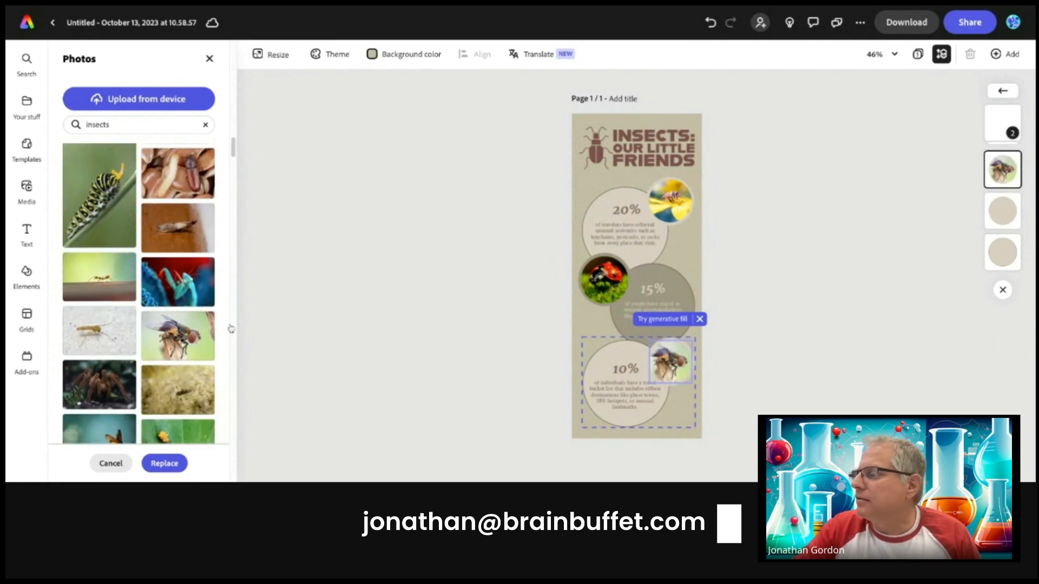
left_click(433, 330)
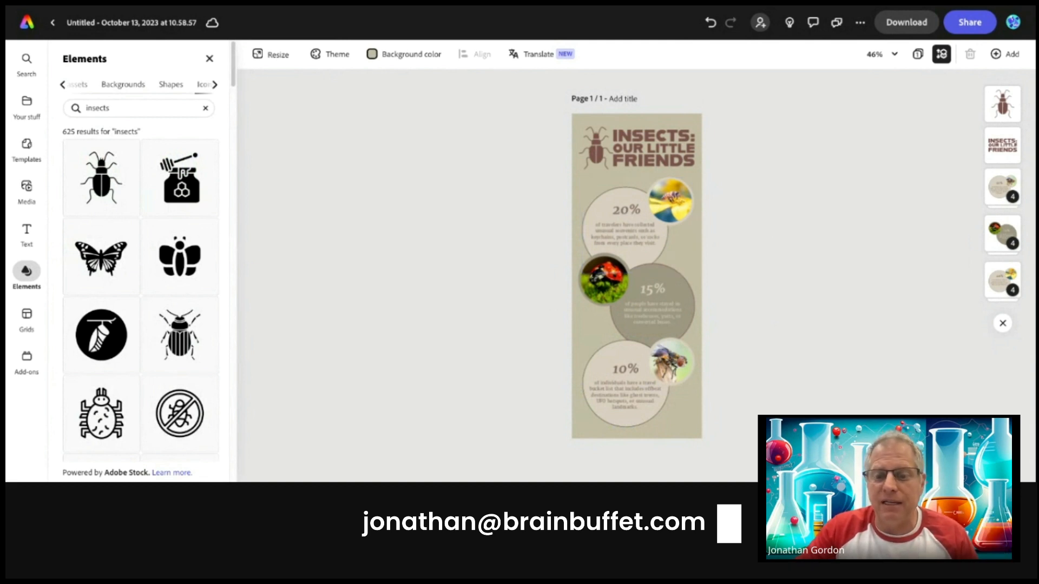
- Add a new text box and move it to the lower-right corner of the infographic page
left_click(210, 59)
left_click(27, 232)
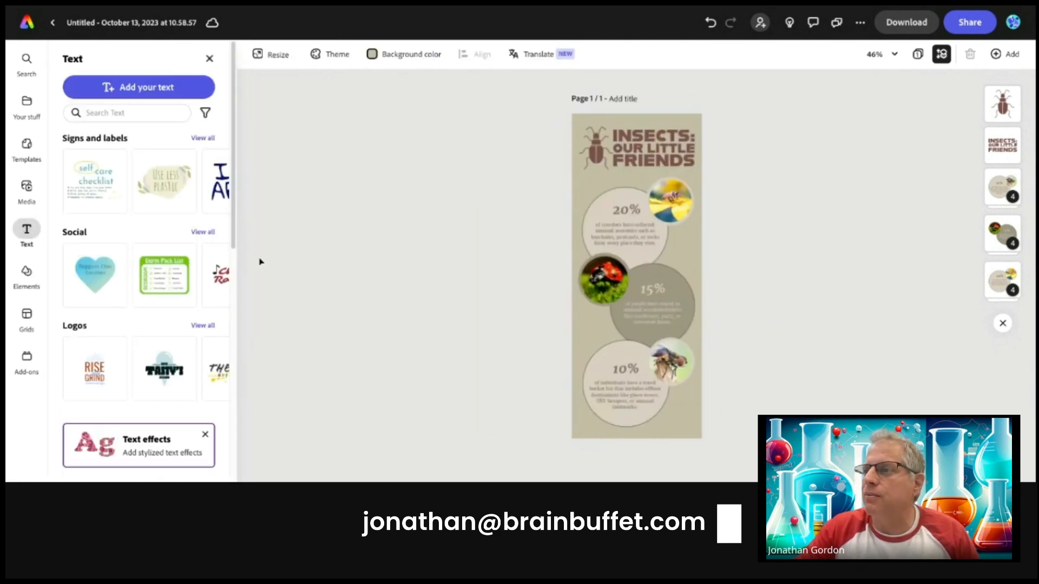
left_click(149, 88)
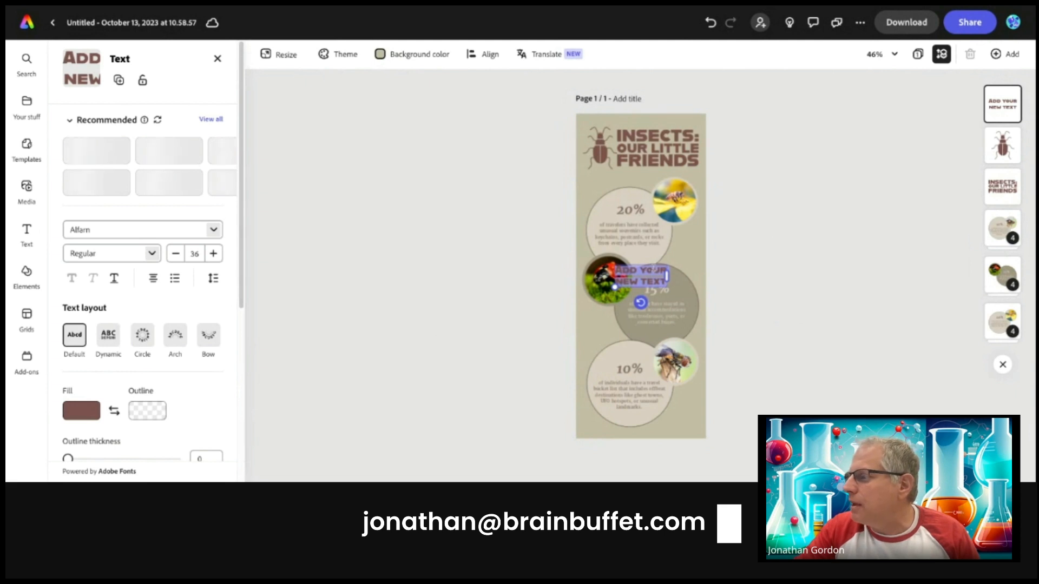
left_click_drag(652, 268, 675, 421)
- Enter the author's full name in the new text box, correcting the misspelled surname
type("Jonathan G")
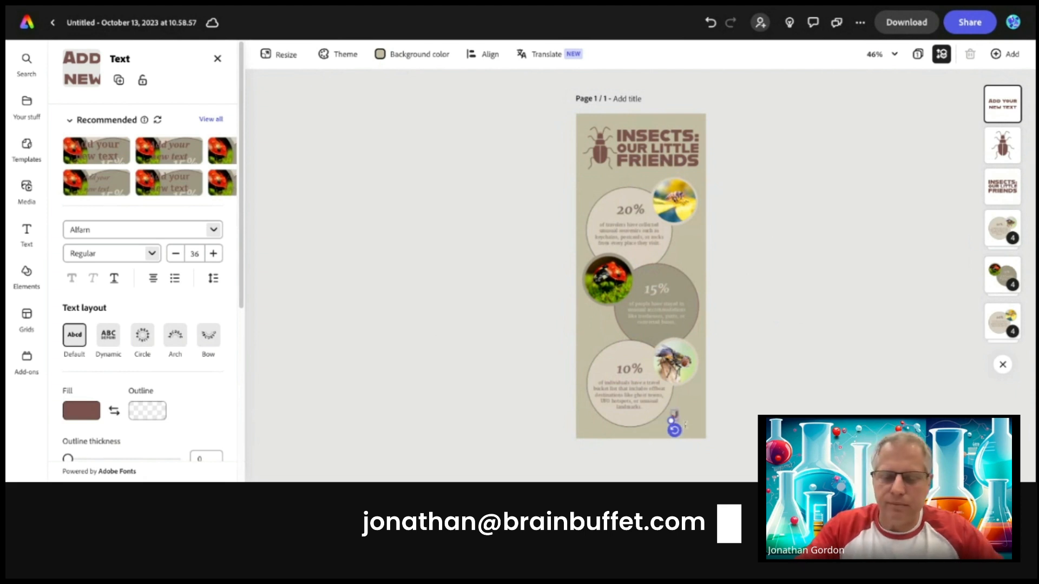
type("ordon")
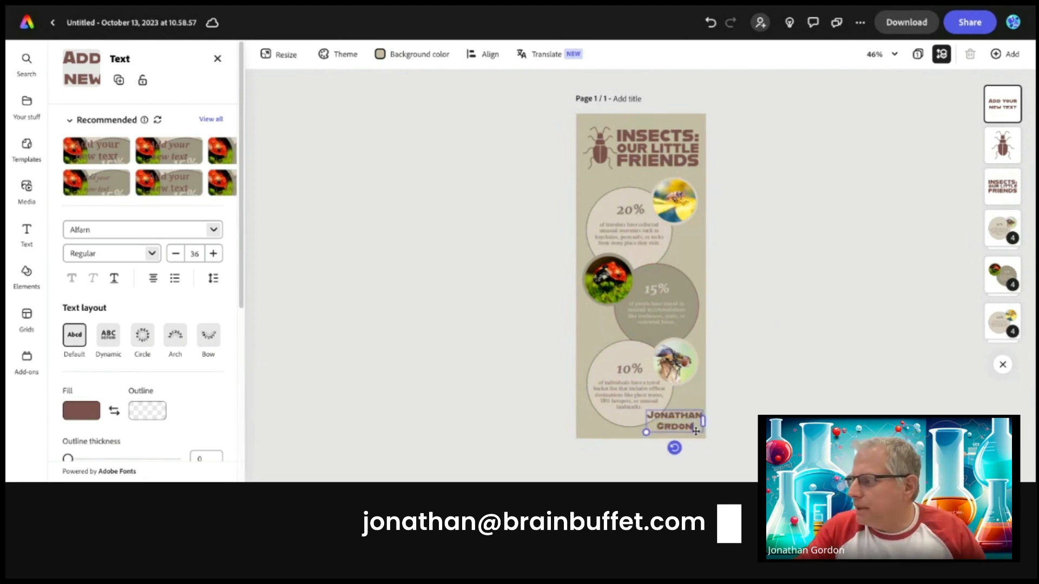
key("BackSpace")
key("BackSpace")
key("BackSpace")
key("BackSpace")
type("ordon")
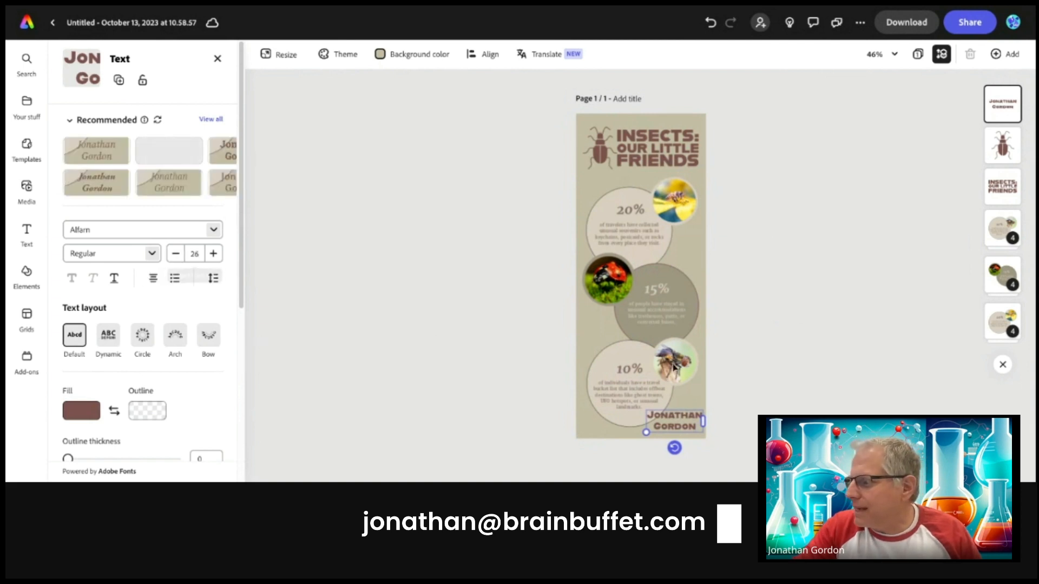
- Reduce the font size of the author credit in the lower-right corner of the infographic page
double_click(671, 421)
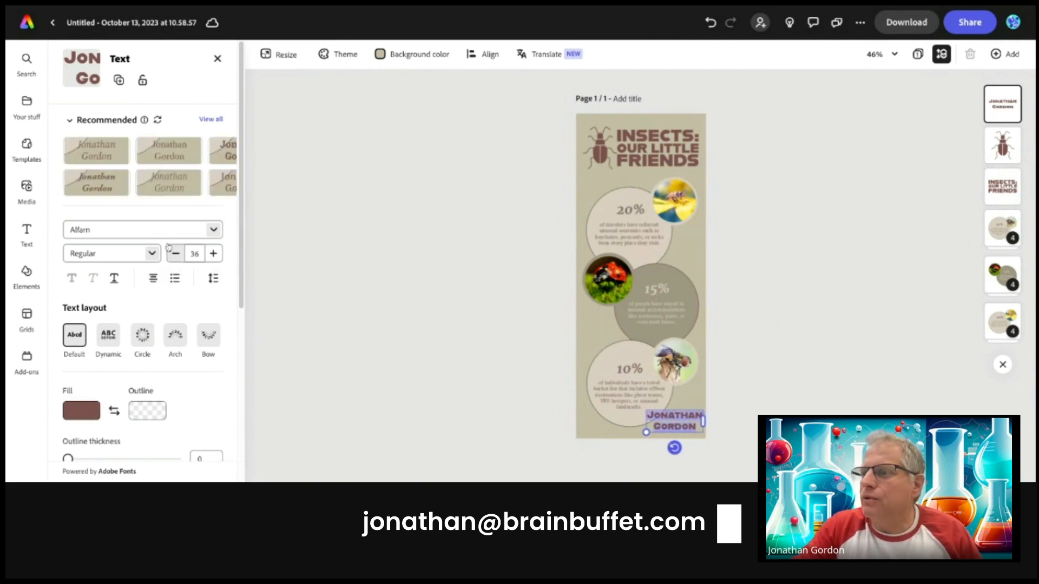
left_click(177, 254)
left_click(176, 254)
left_click(176, 253)
left_click(177, 254)
left_click(176, 254)
left_click(177, 254)
left_click(177, 254)
left_click(176, 254)
left_click(177, 254)
left_click(177, 254)
left_click(176, 254)
left_click(176, 254)
left_click(176, 254)
- Resize the author credit's text box so the name fits one line at size 19, aligned in the page's lower-right corner
left_click_drag(646, 424, 616, 431)
left_click_drag(703, 421, 741, 415)
left_click_drag(617, 421, 696, 416)
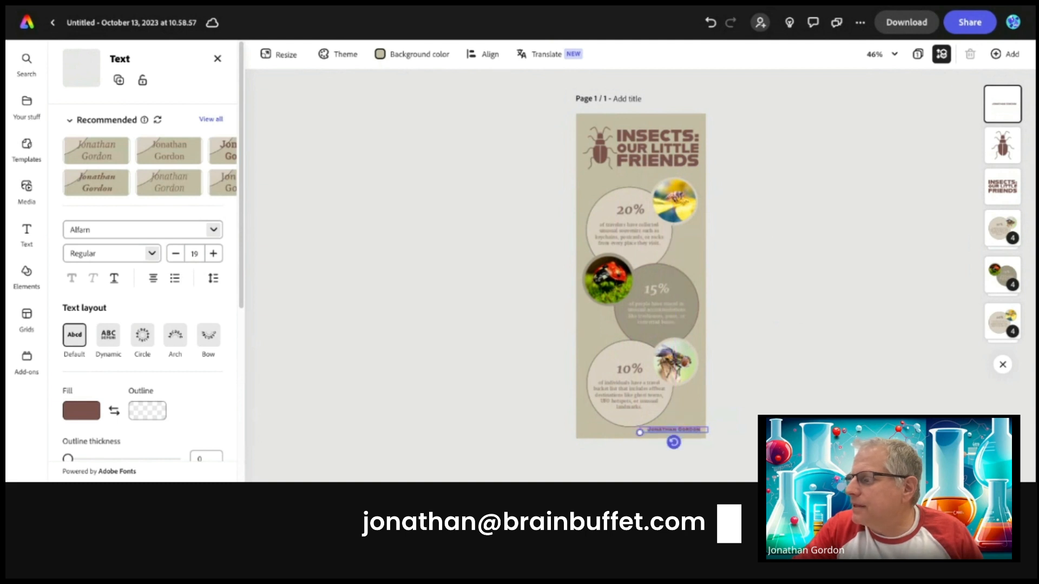
left_click(527, 368)
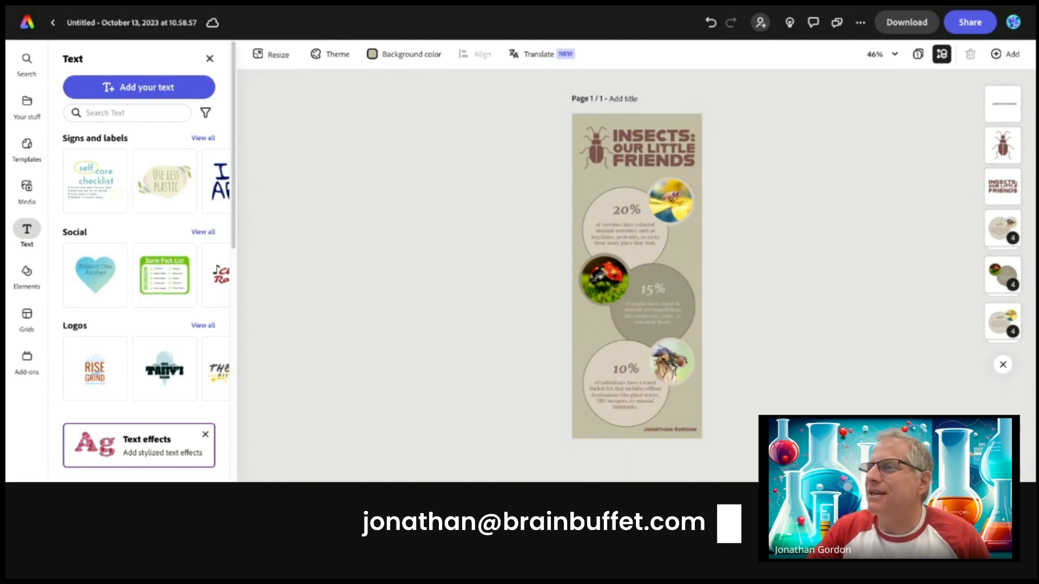
left_click(209, 58)
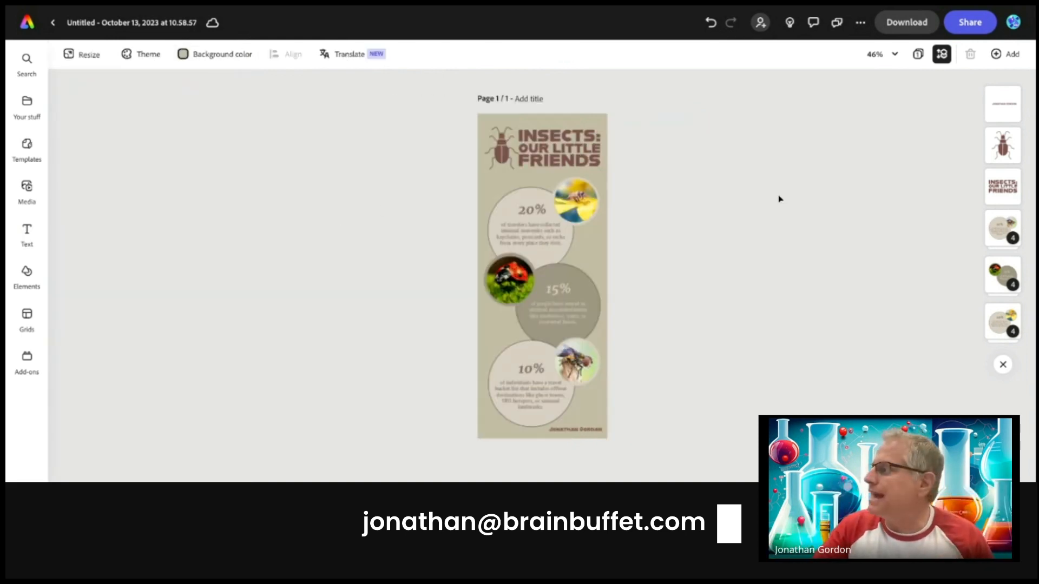
- View the file formats offered for downloading the infographic, leaving PNG selected
left_click(902, 24)
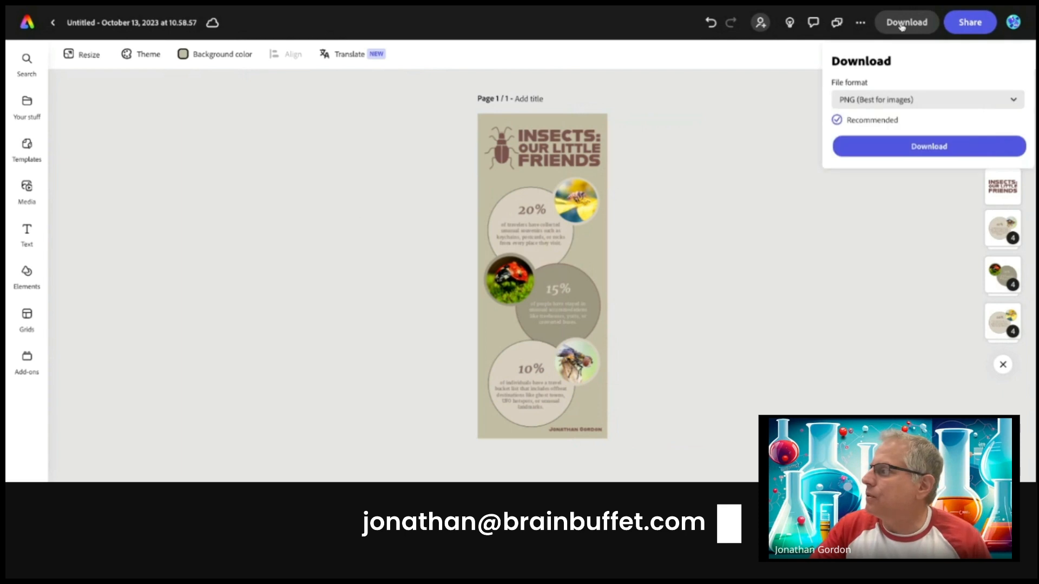
left_click(873, 103)
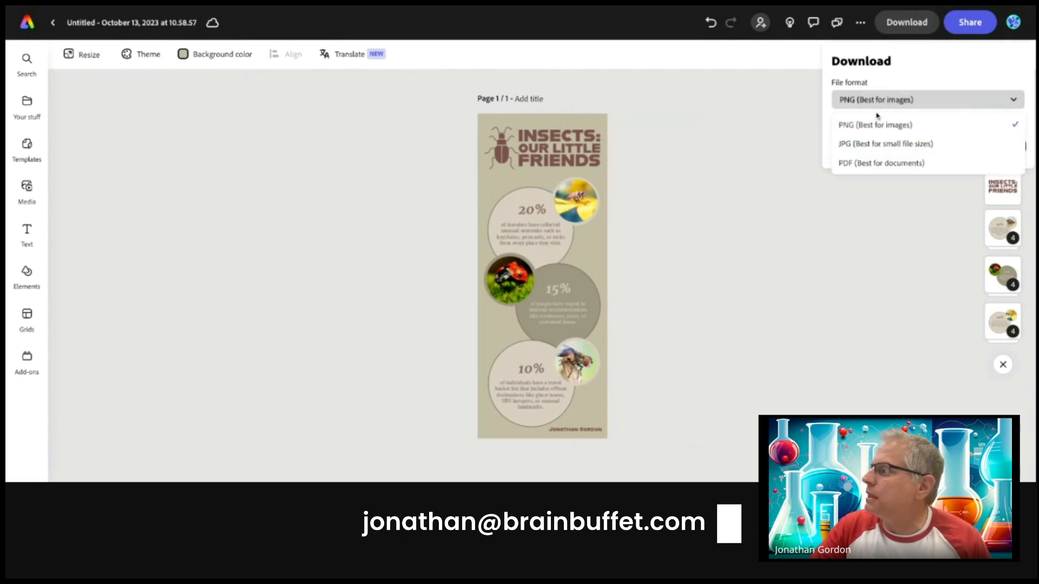
left_click(847, 184)
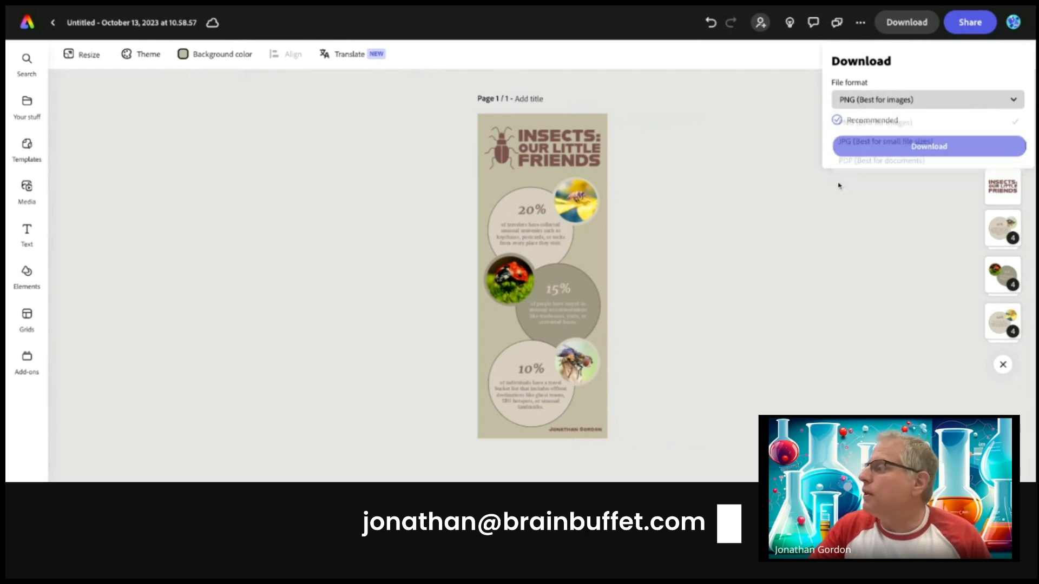
left_click(871, 192)
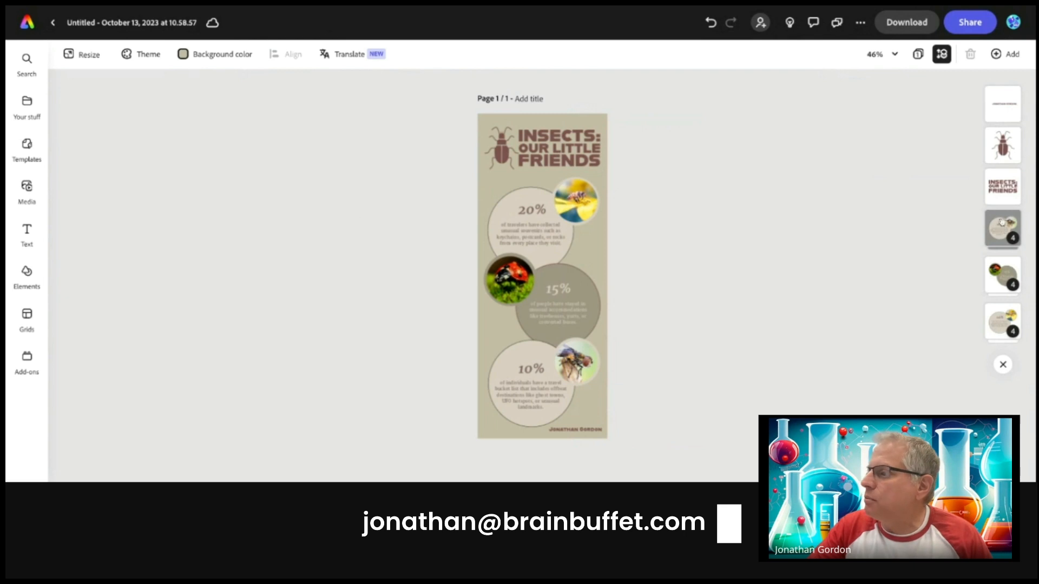
- Try moving the 15% group above the 10% group in the layer stack, and hide the layer stack
left_click(1002, 223)
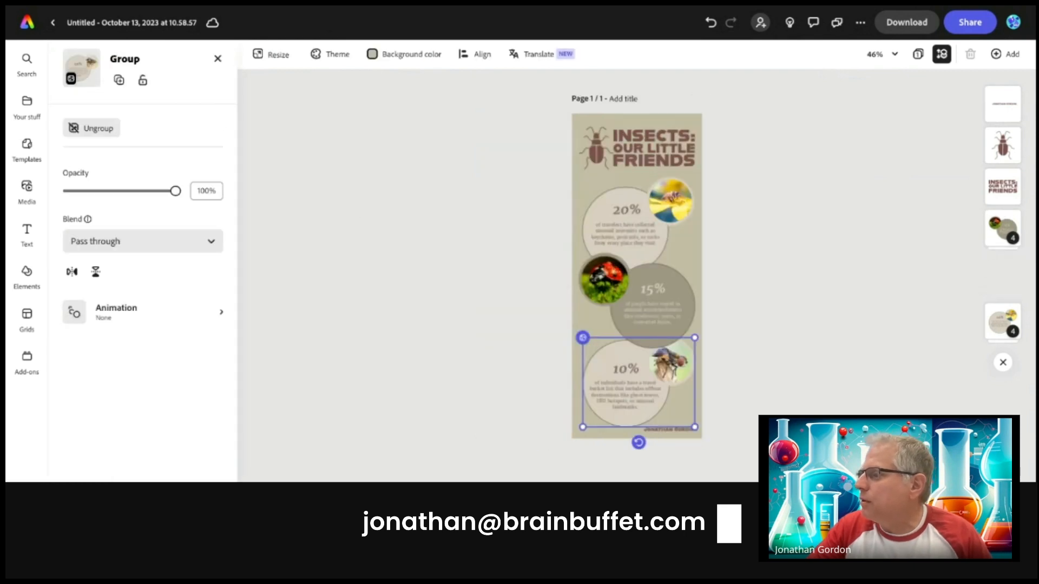
left_click_drag(1003, 275, 1002, 230)
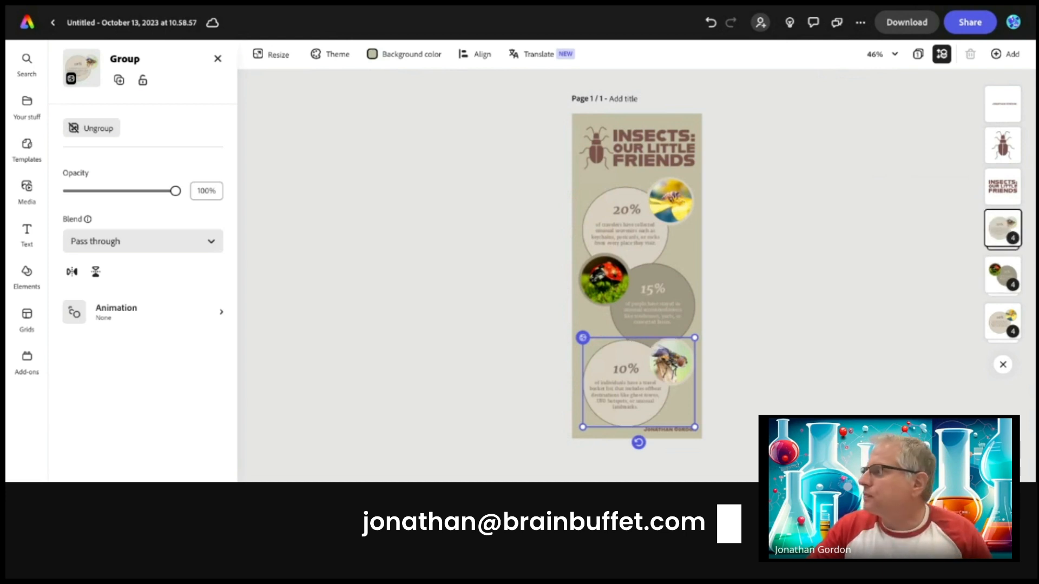
left_click(942, 54)
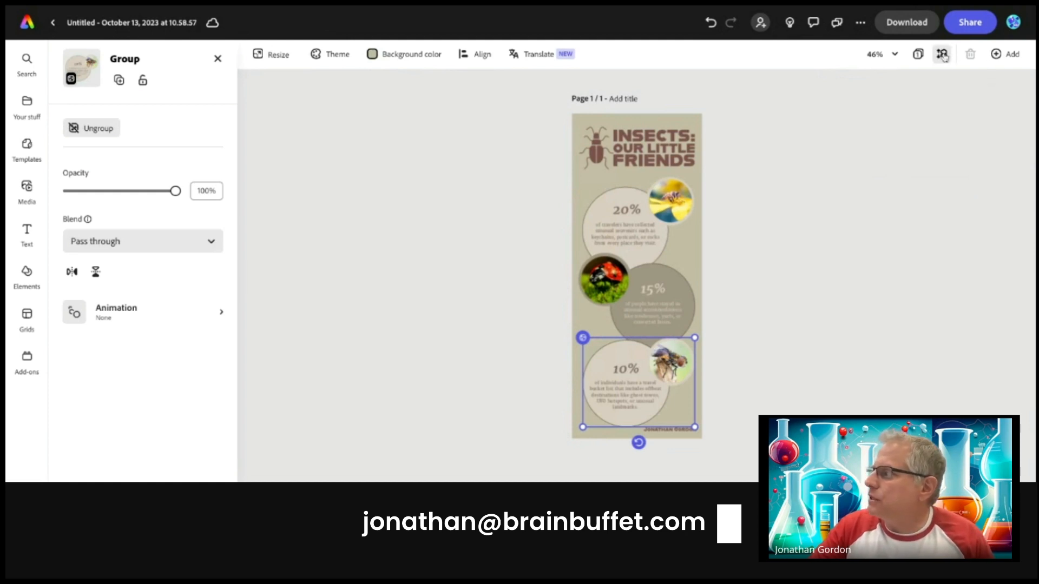
left_click(941, 54)
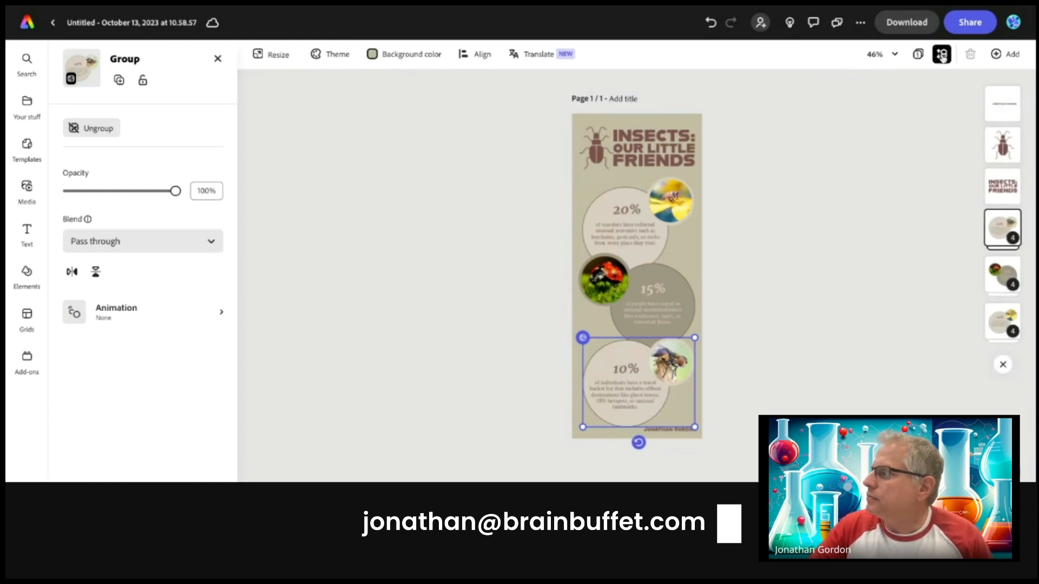
left_click(941, 55)
left_click(893, 146)
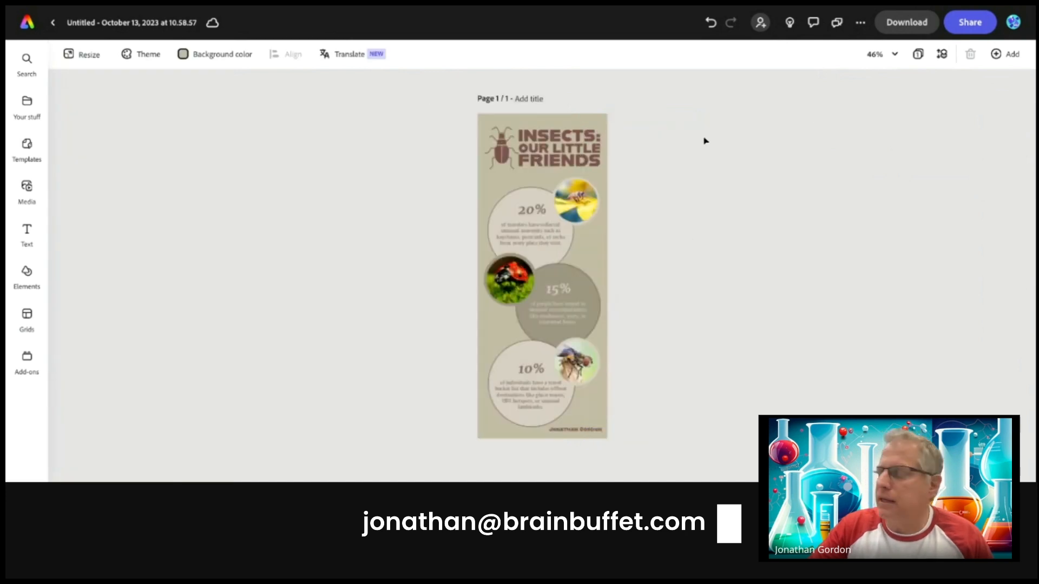
- Duplicate the infographic page as a second page
left_click(1008, 56)
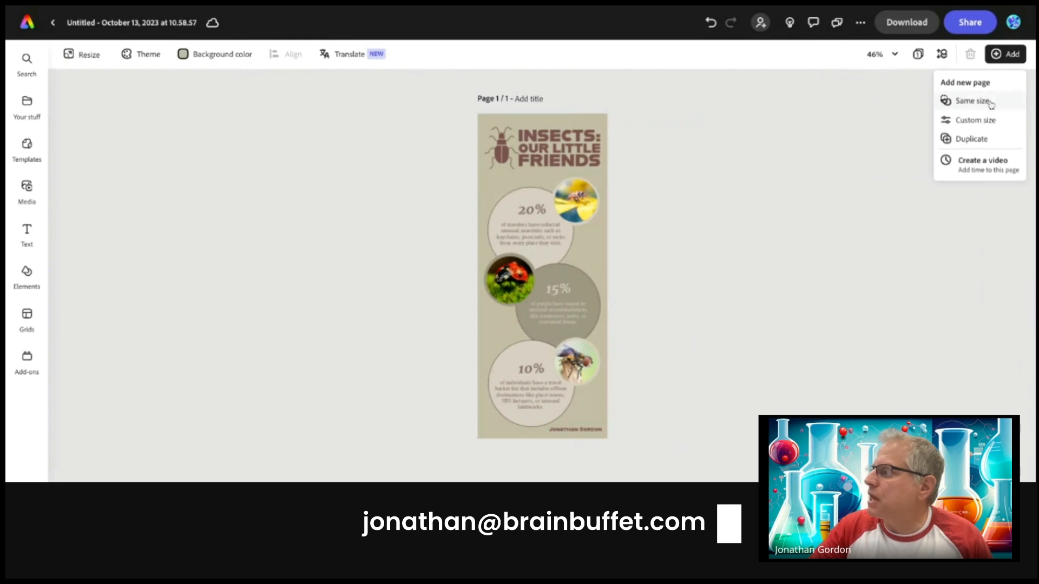
left_click(973, 140)
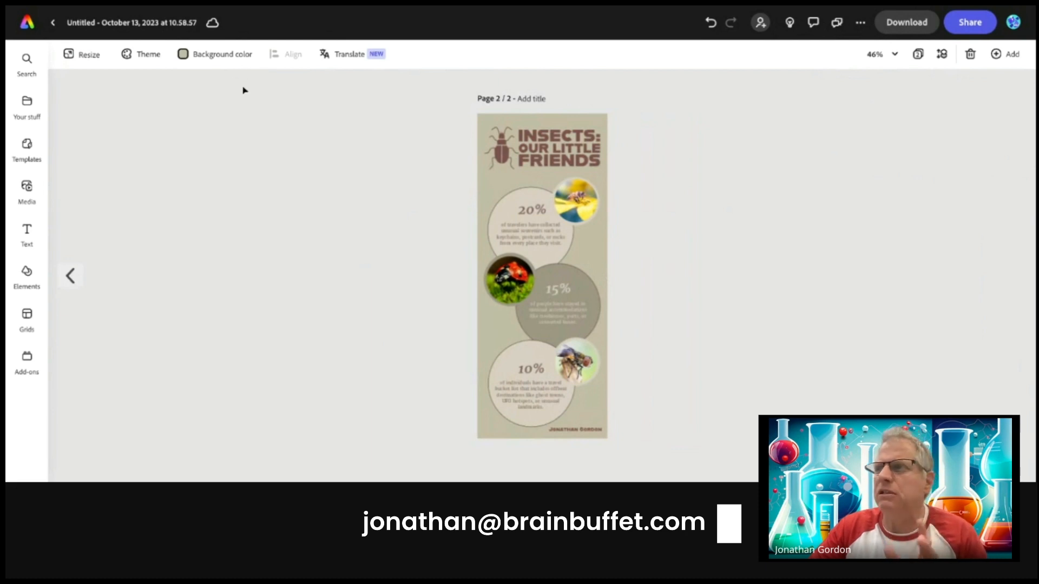
- Try the red and green Bold theme, the first and third Pastel themes and the purple Color pop theme on page 2
left_click(142, 54)
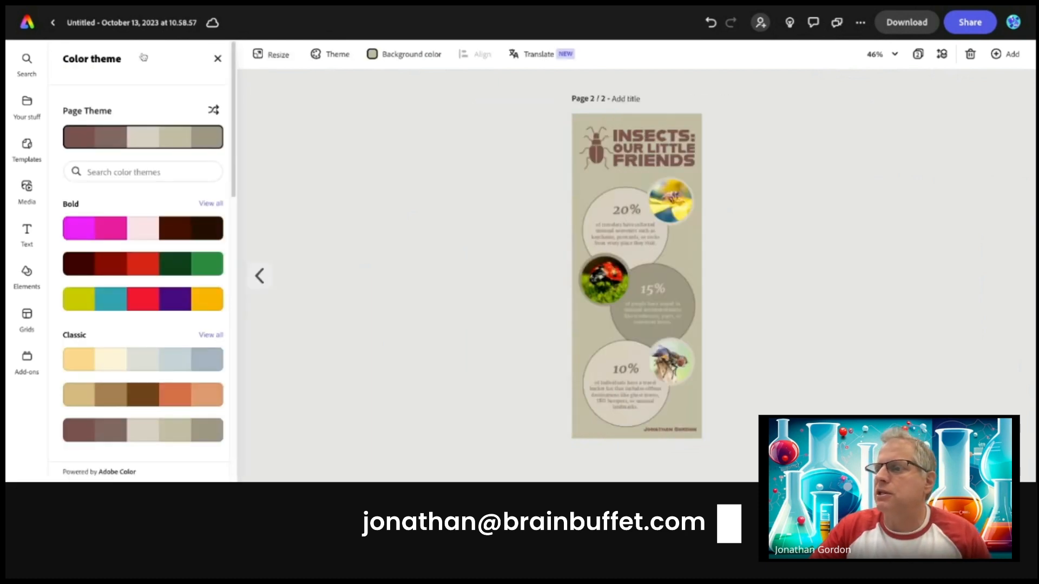
left_click(107, 266)
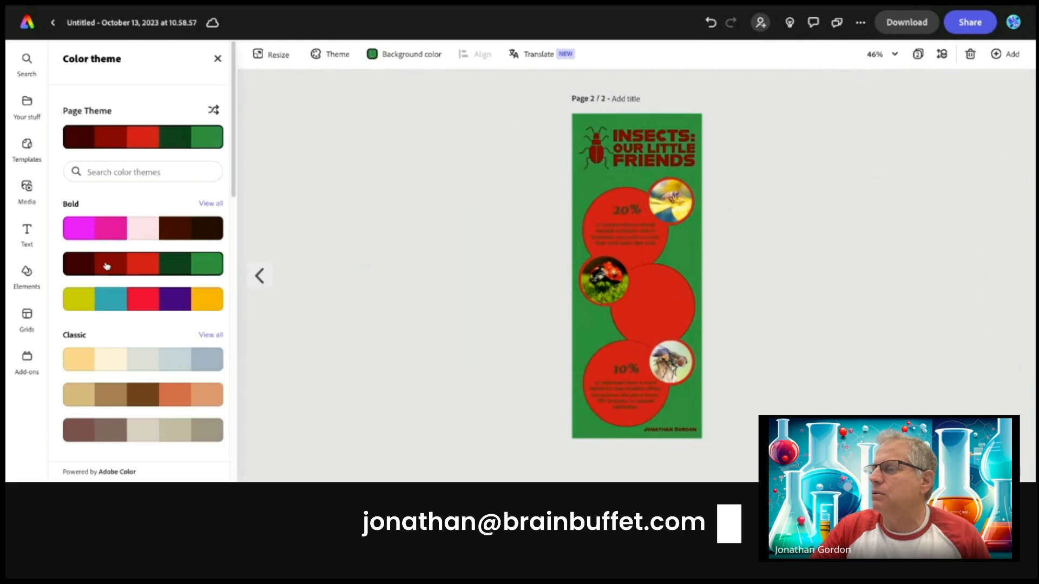
scroll(234, 180, "down", 5)
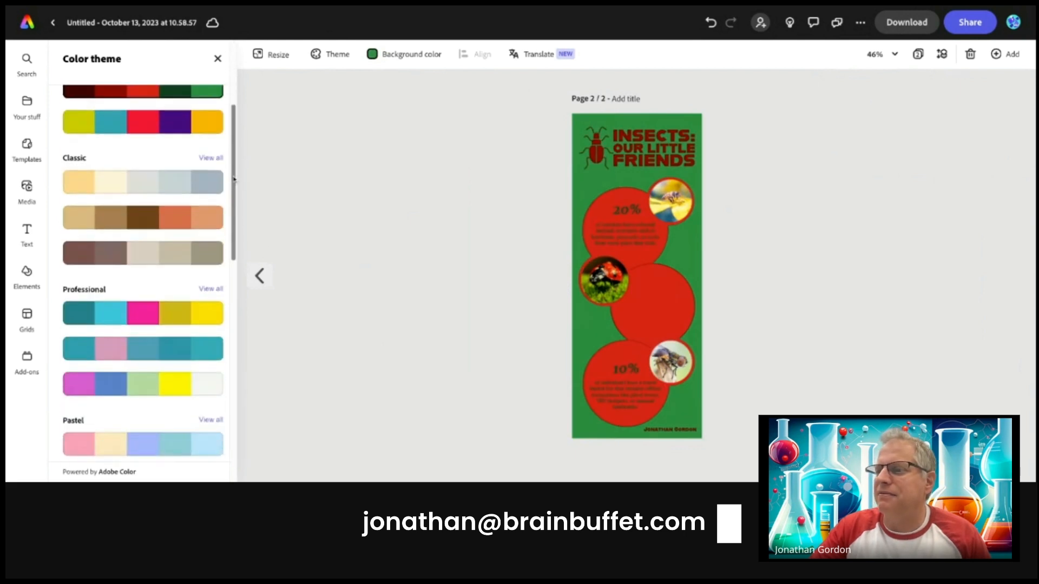
left_click(108, 299)
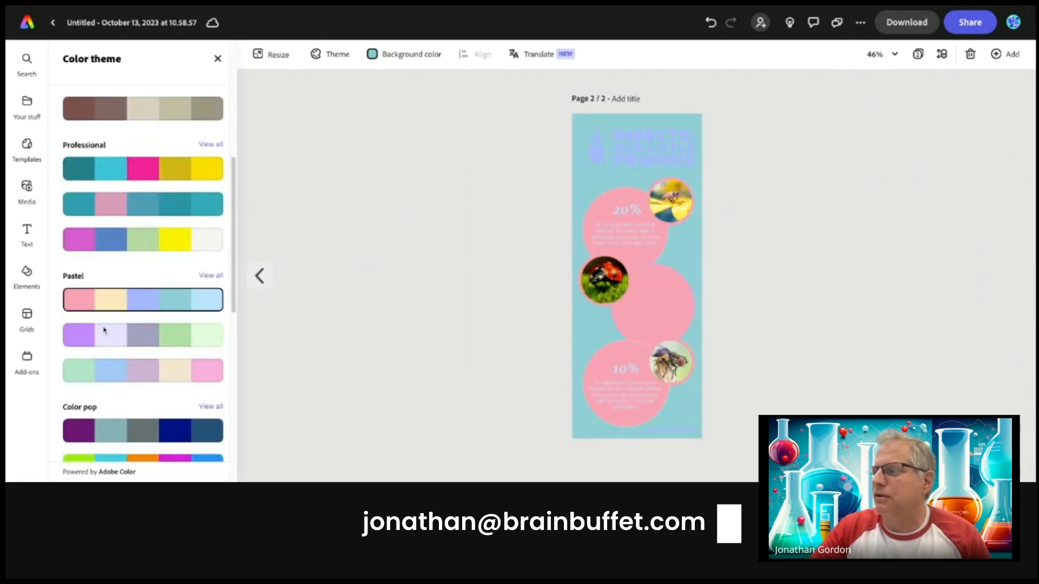
left_click(112, 378)
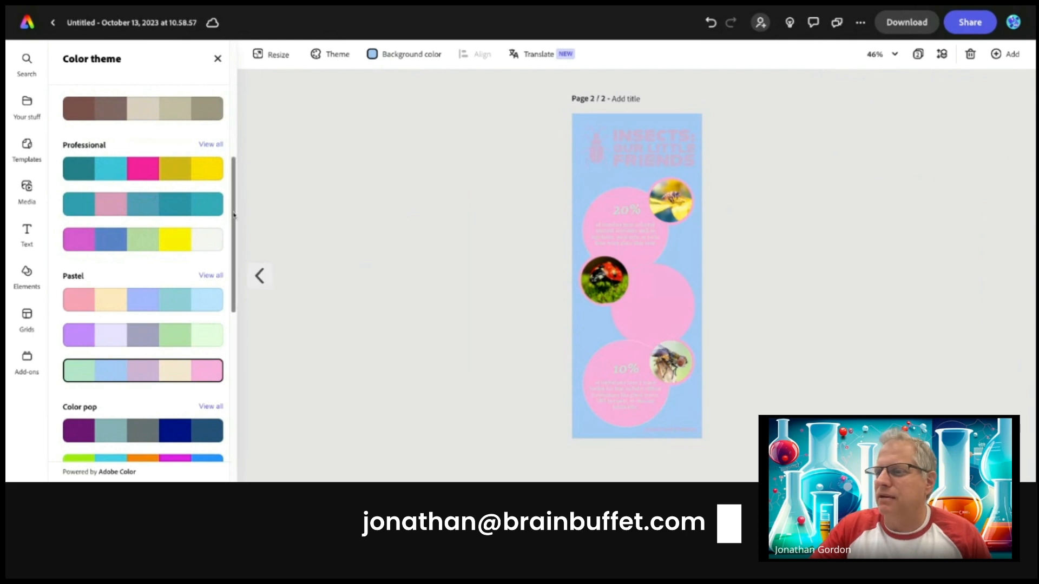
scroll(233, 214, "down", 2)
scroll(234, 218, "down", 2)
left_click(79, 230)
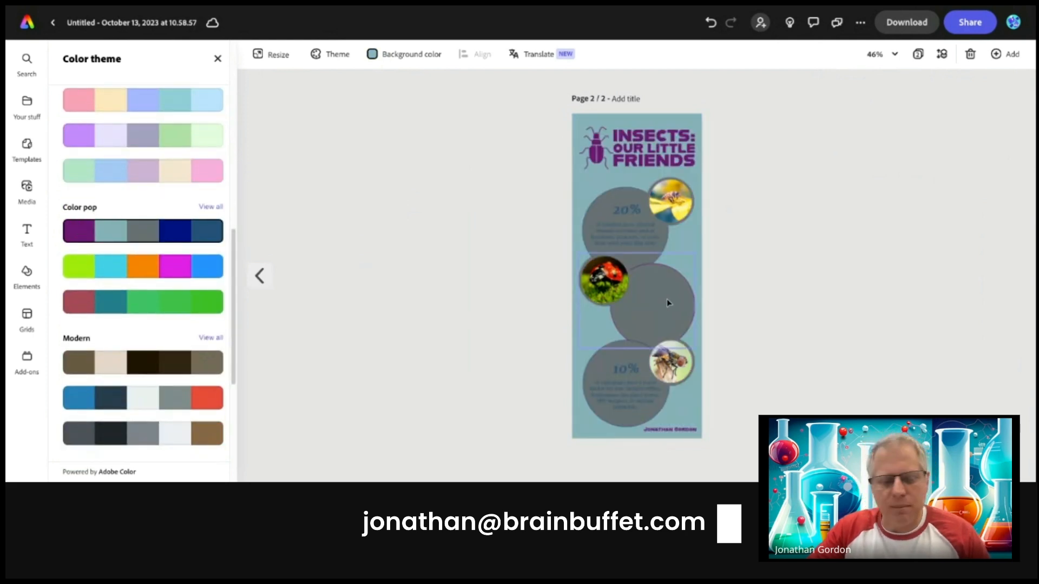
- Undo the color theme changes on page 2 back to the original brown and beige colors
key("ctrl+z")
key("ctrl+z")
key("ctrl+z")
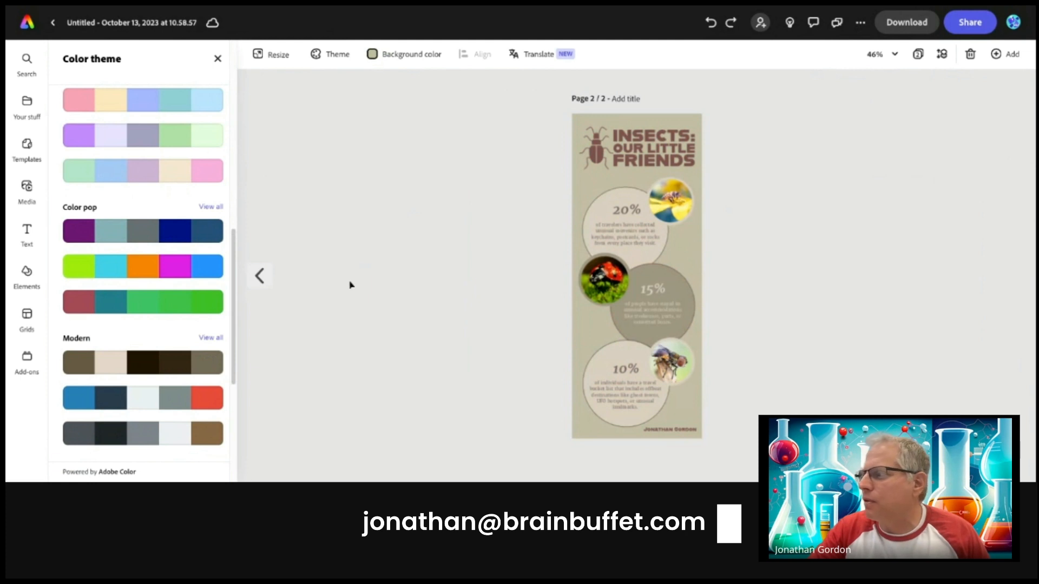
- Apply the first Neutral color theme, in slate blue, pale gray and pink, to page 2
left_click(668, 304)
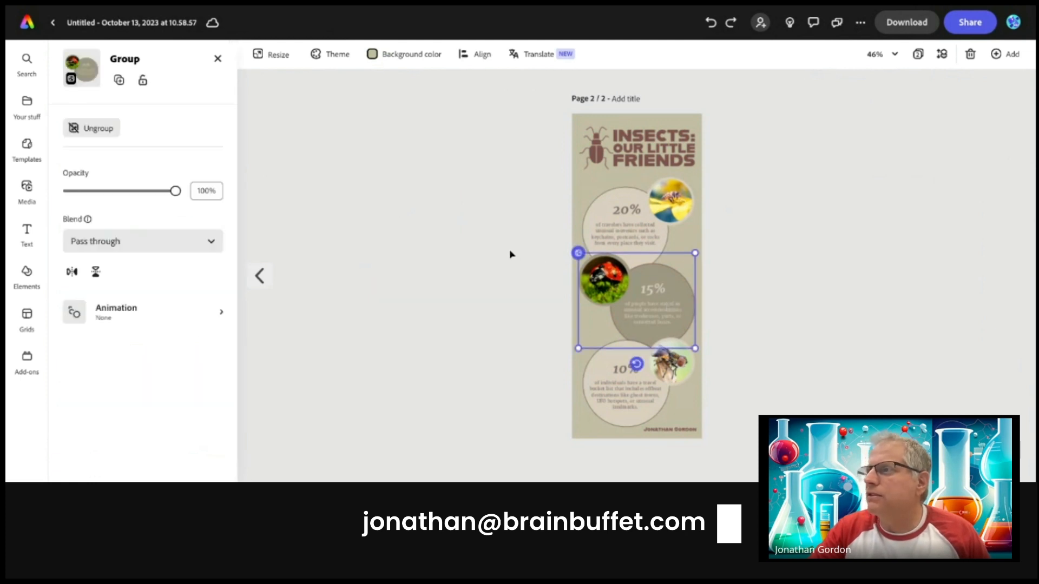
left_click(487, 245)
left_click(332, 54)
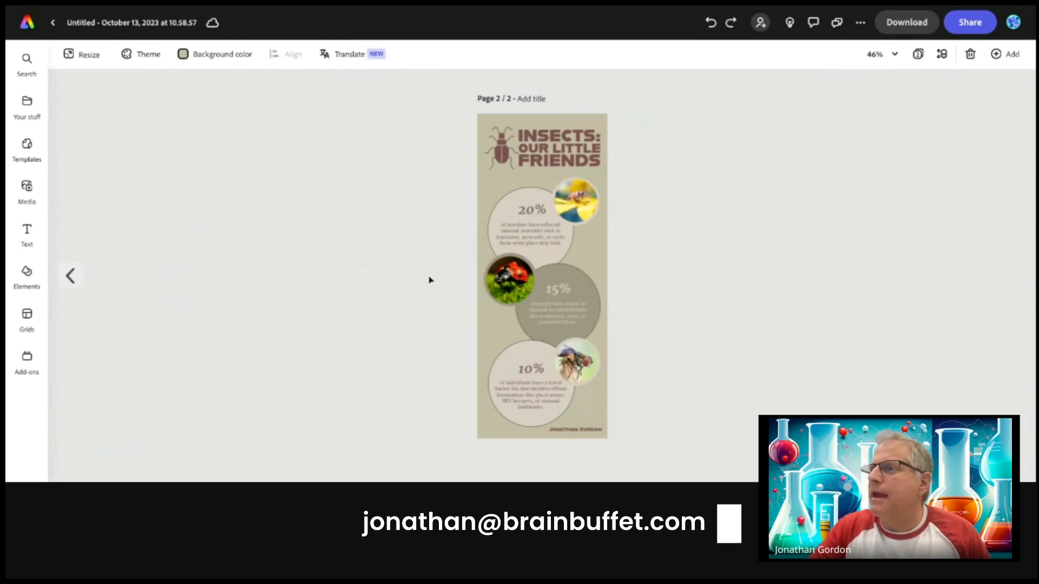
left_click(141, 55)
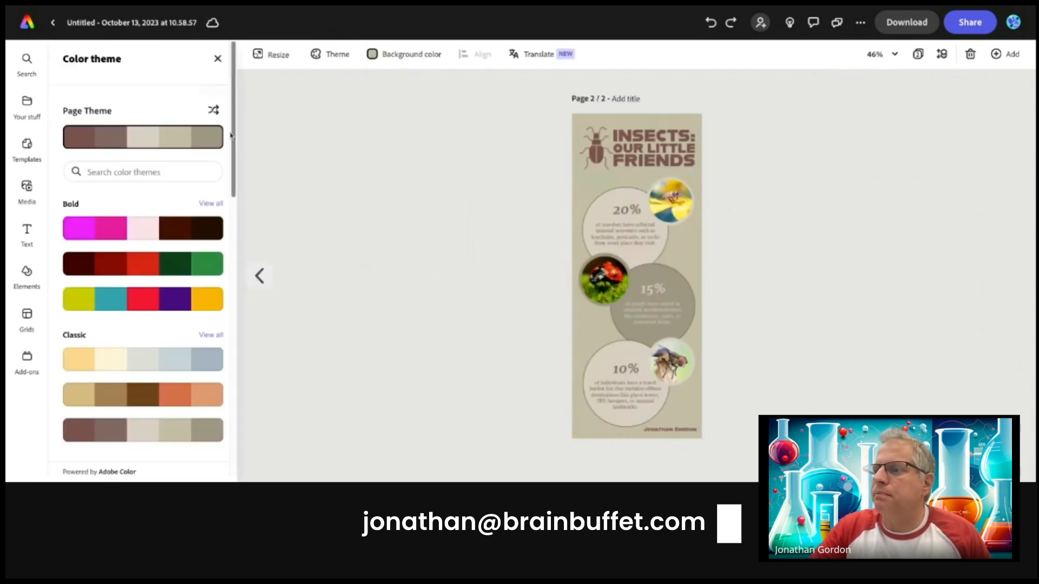
scroll(234, 138, "down", 1)
scroll(234, 138, "down", 12)
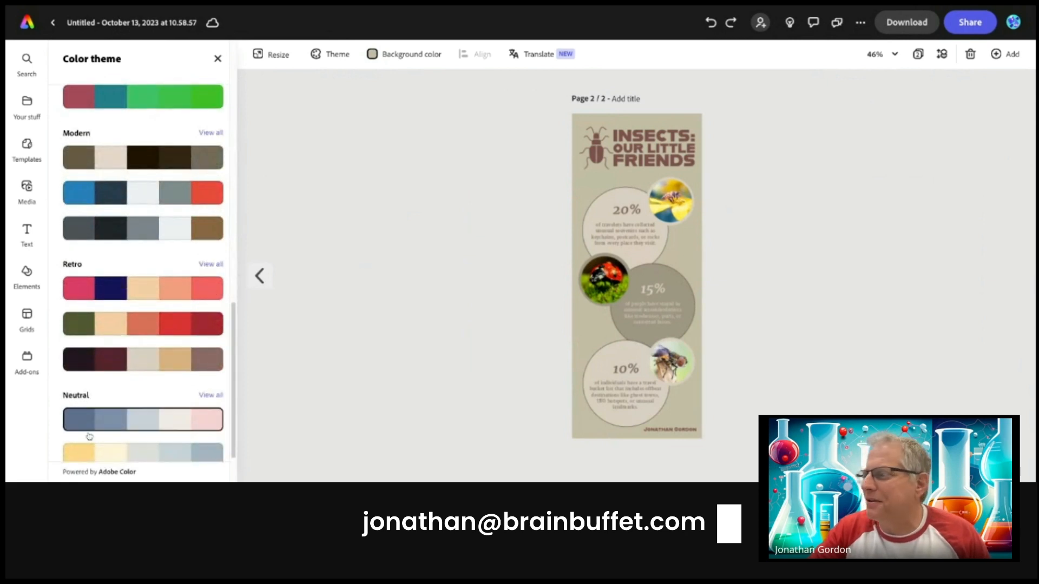
left_click(73, 421)
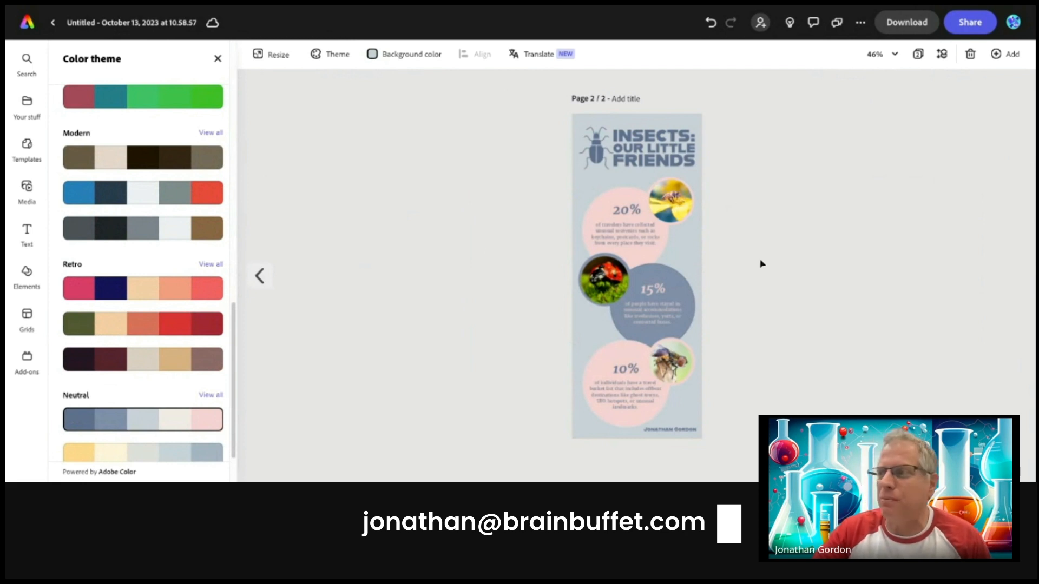
- Return to page 1 and review the sharing options, including inviting collaborators, link access and publishing to the web
left_click(259, 276)
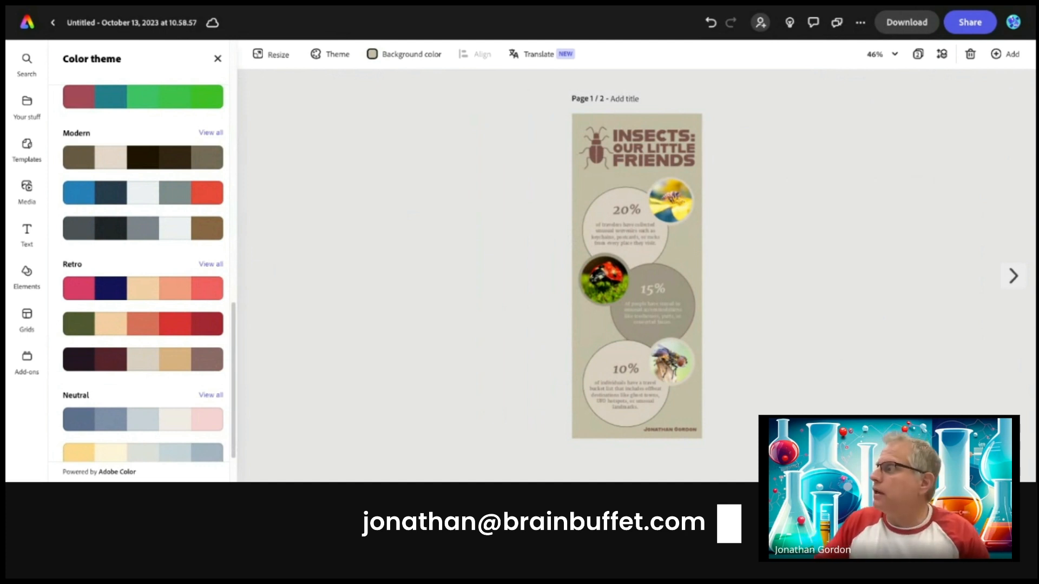
left_click(964, 28)
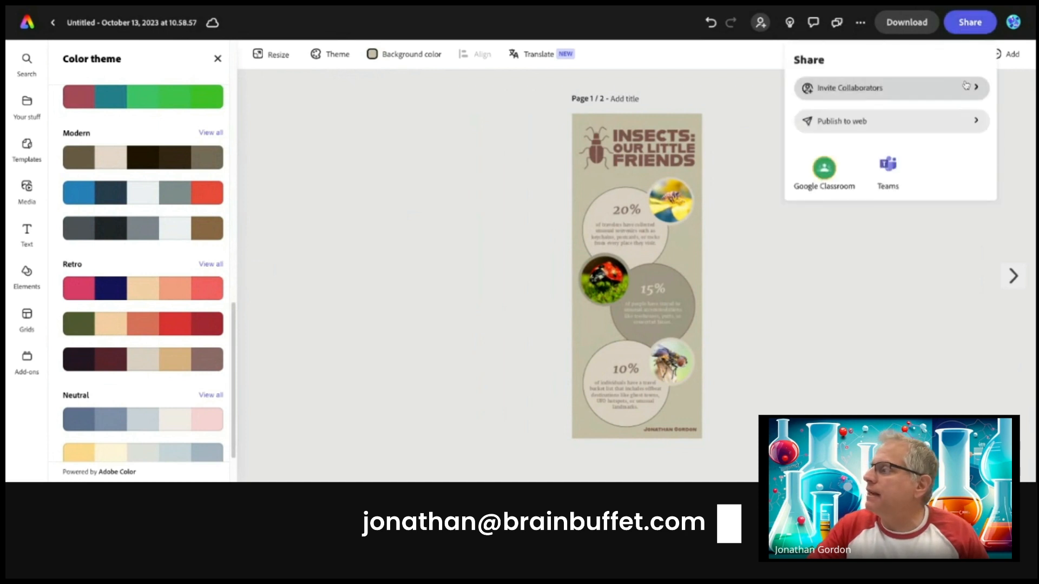
left_click(972, 87)
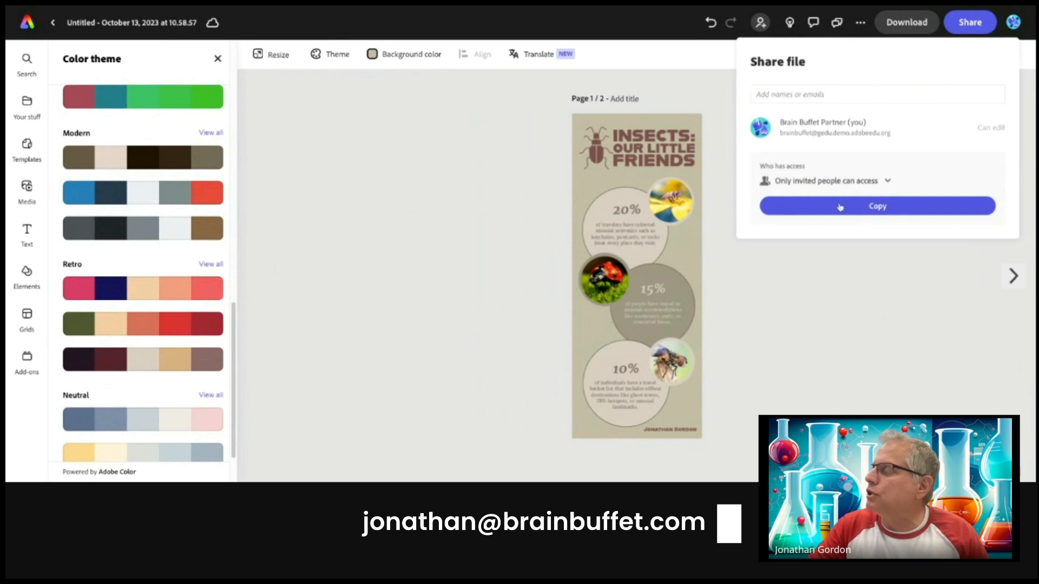
left_click(874, 292)
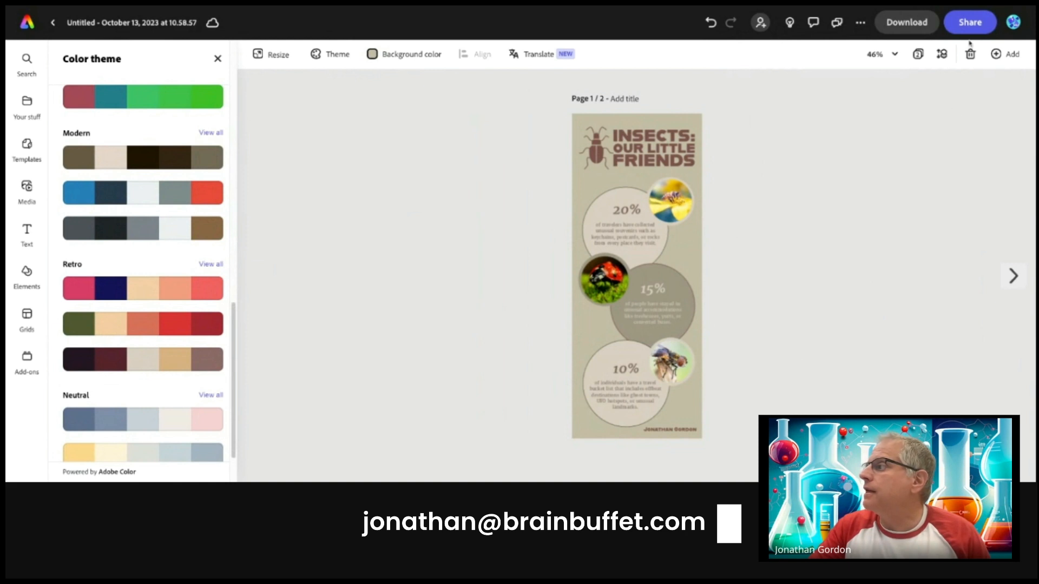
left_click(956, 28)
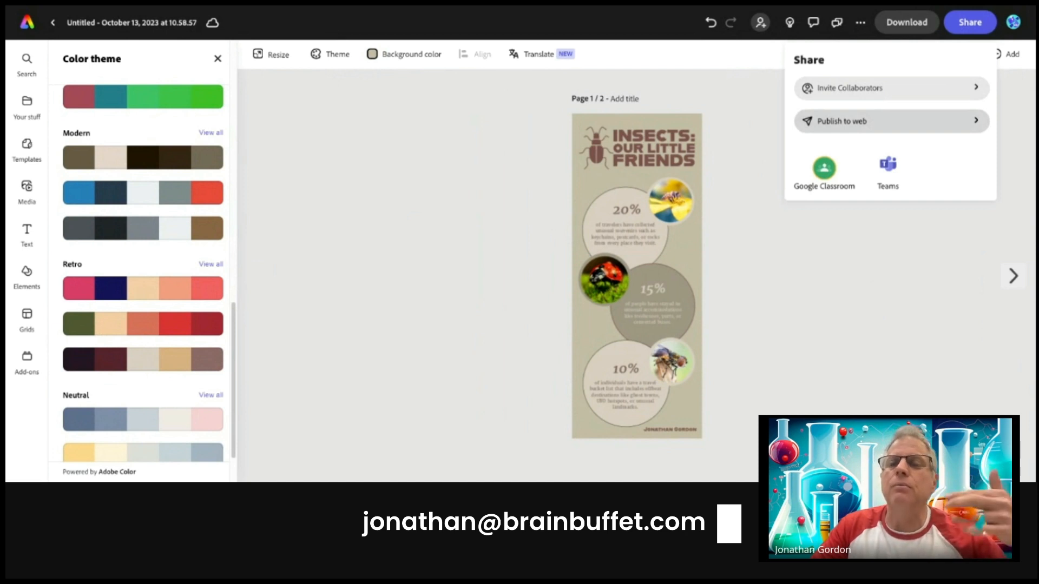
left_click(863, 292)
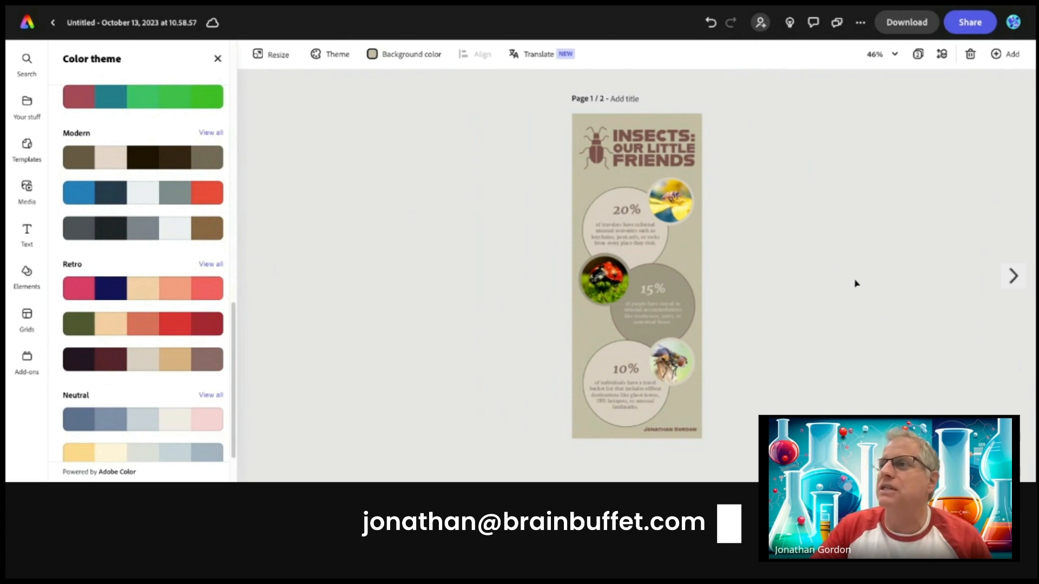
- Apply a Bungee entrance animation to the beetle icon beside the title on page 1
left_click(218, 59)
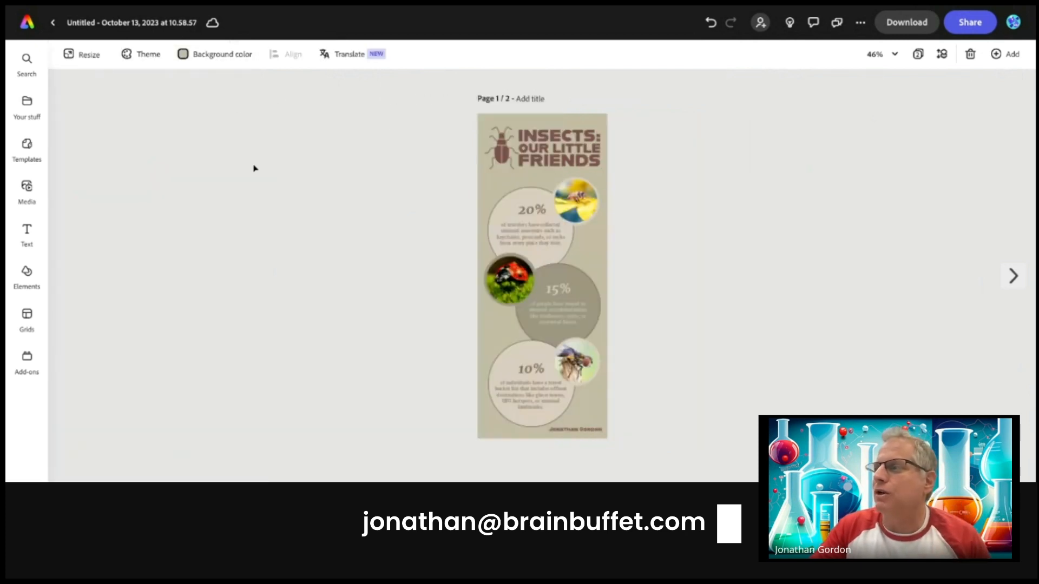
left_click(501, 153)
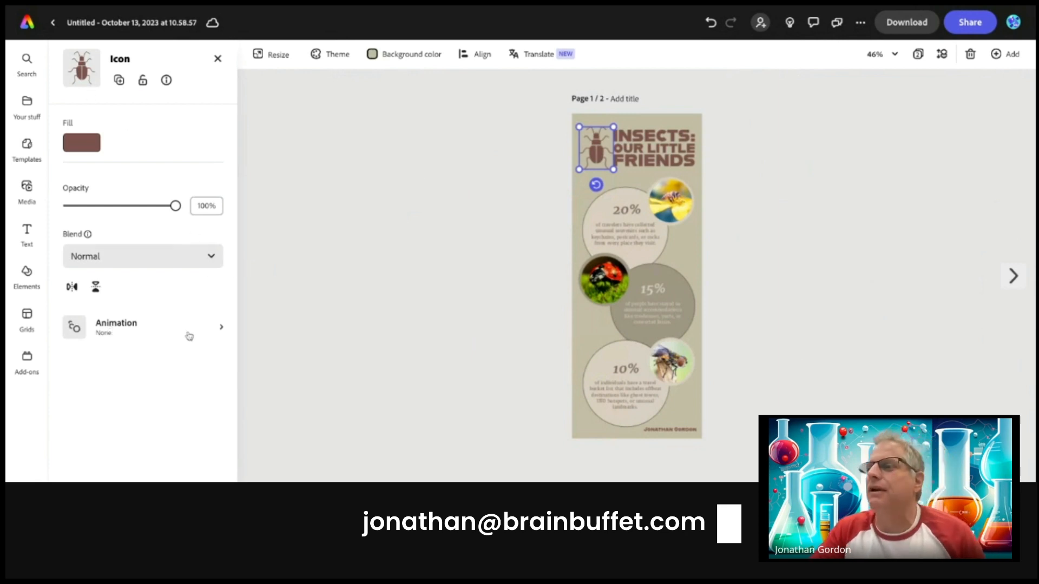
left_click(221, 328)
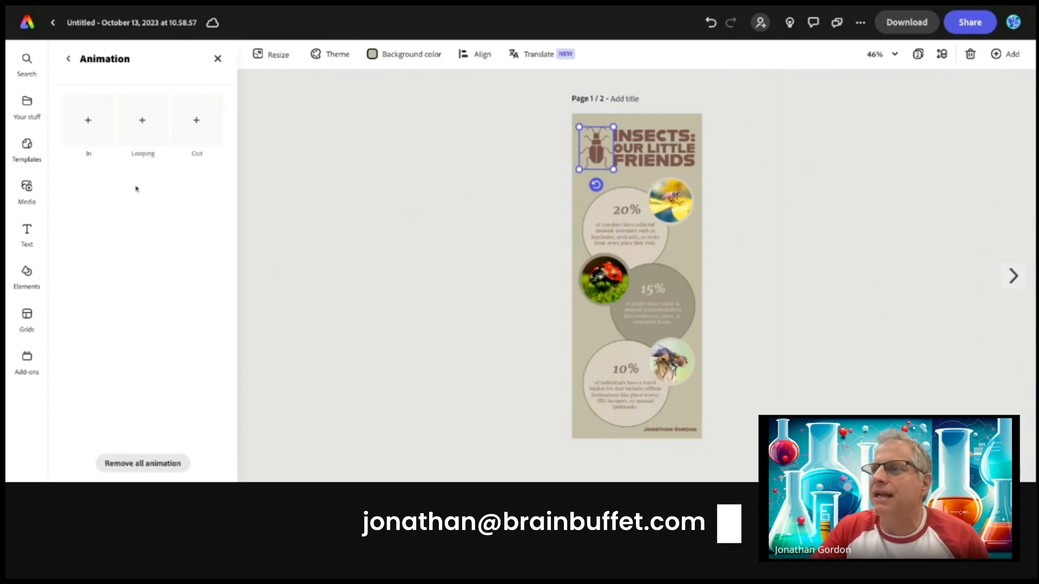
left_click(88, 120)
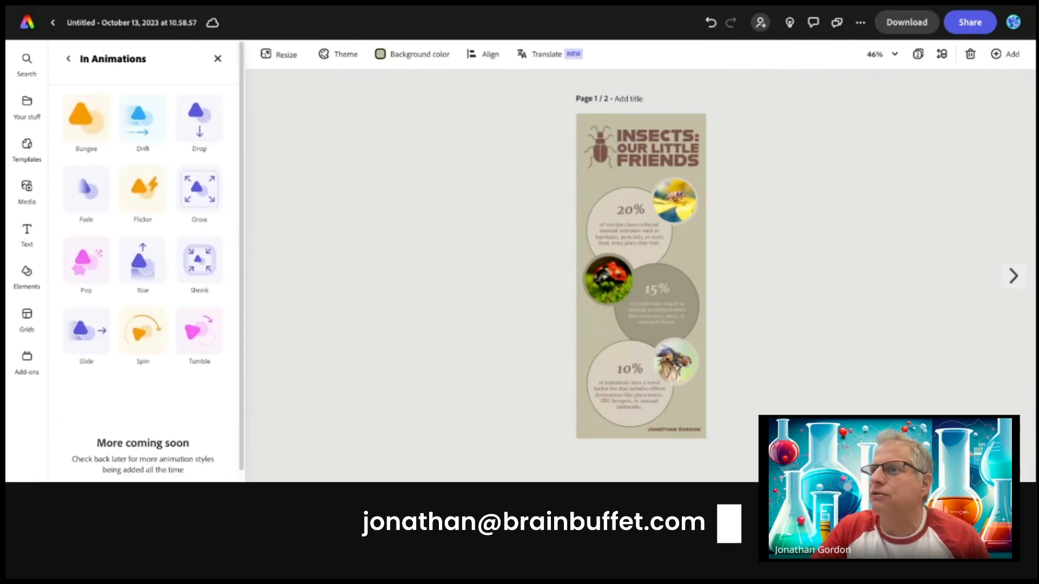
left_click(86, 116)
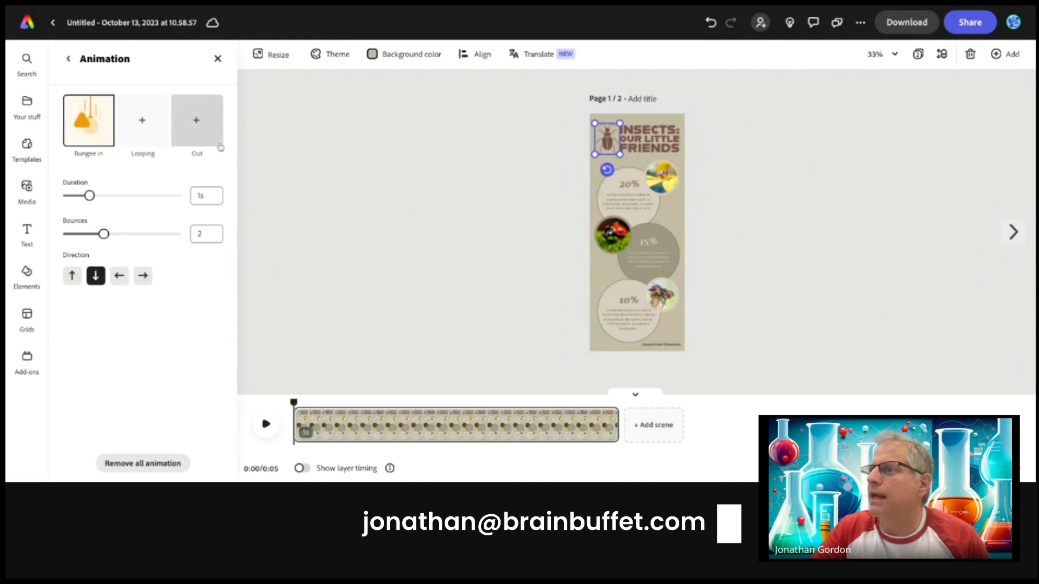
- Add a Breathe looping animation to the beetle icon with speed 33 and intensity 45
left_click(200, 130)
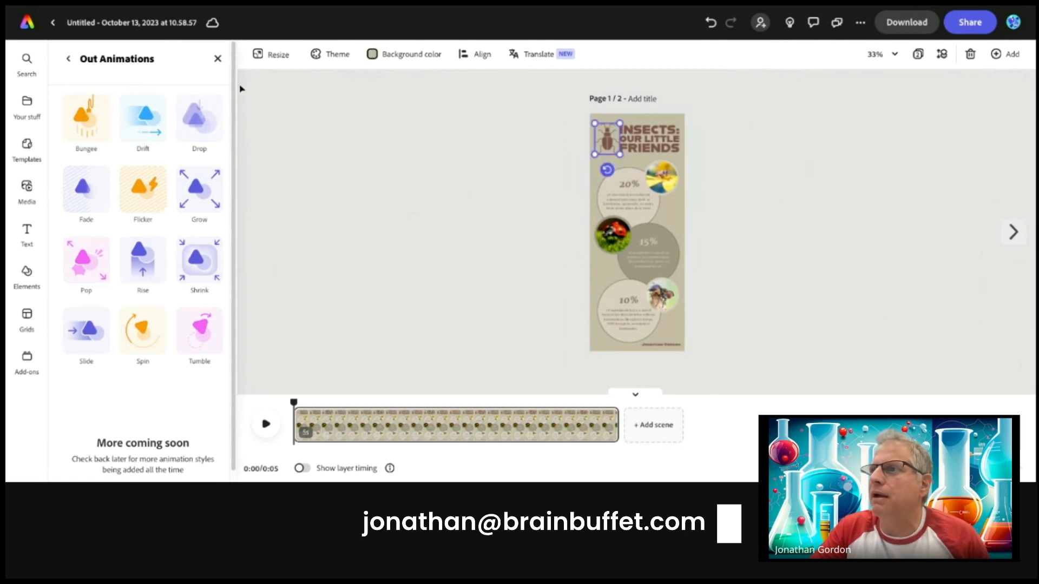
left_click(68, 59)
left_click(141, 121)
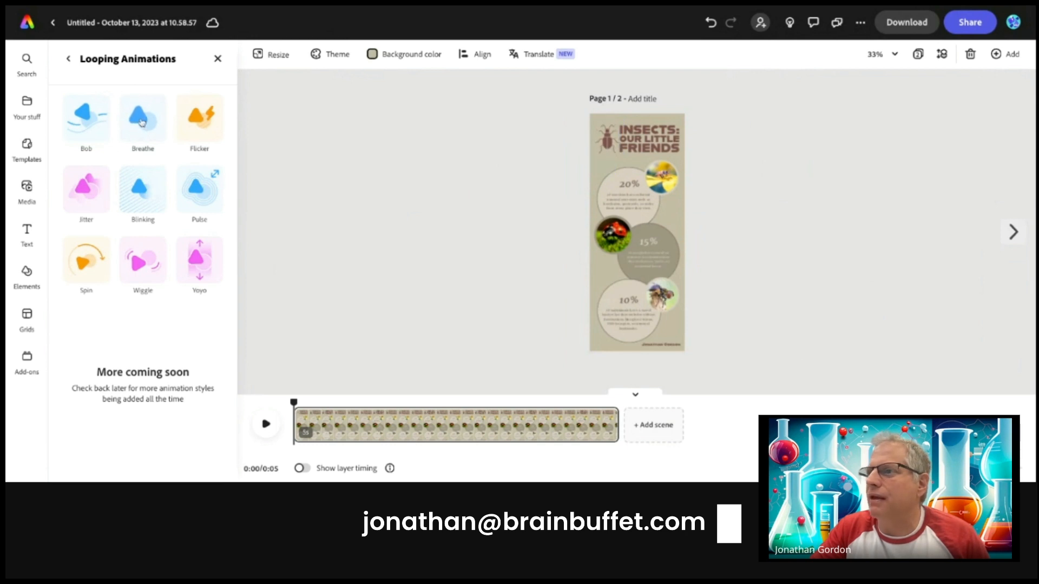
left_click(142, 121)
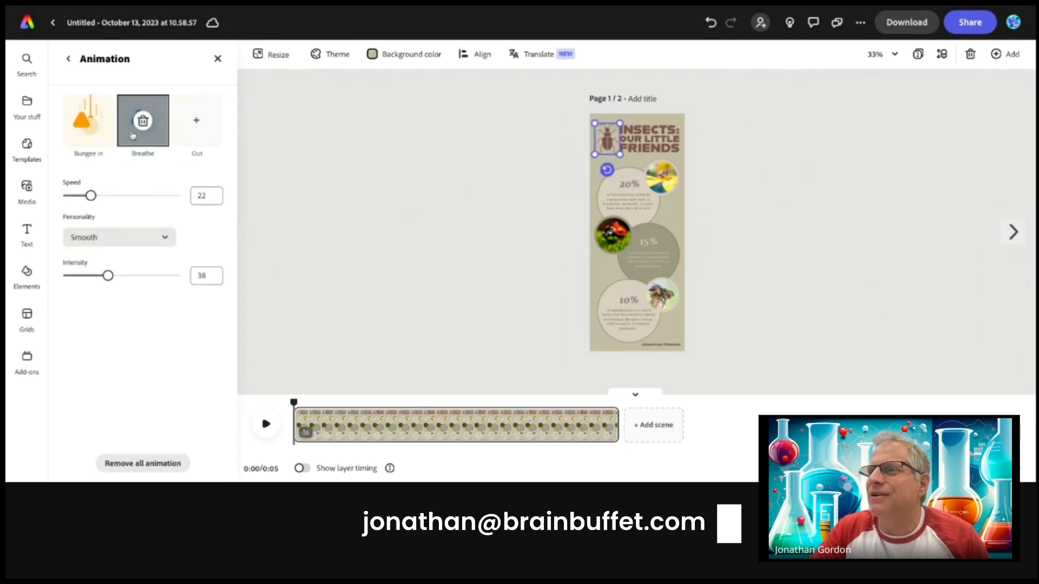
left_click_drag(90, 198, 103, 199)
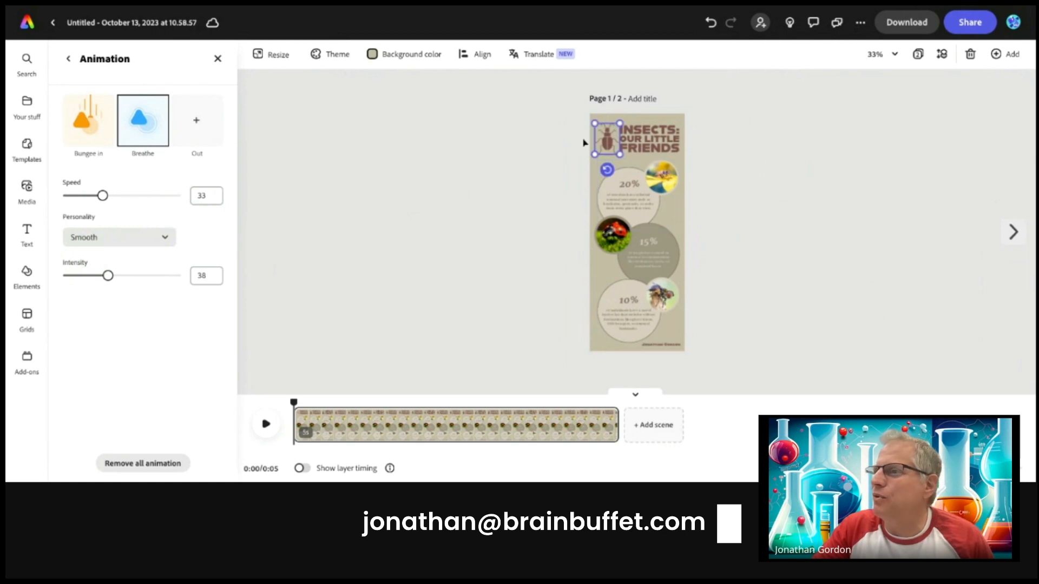
left_click_drag(103, 280, 109, 280)
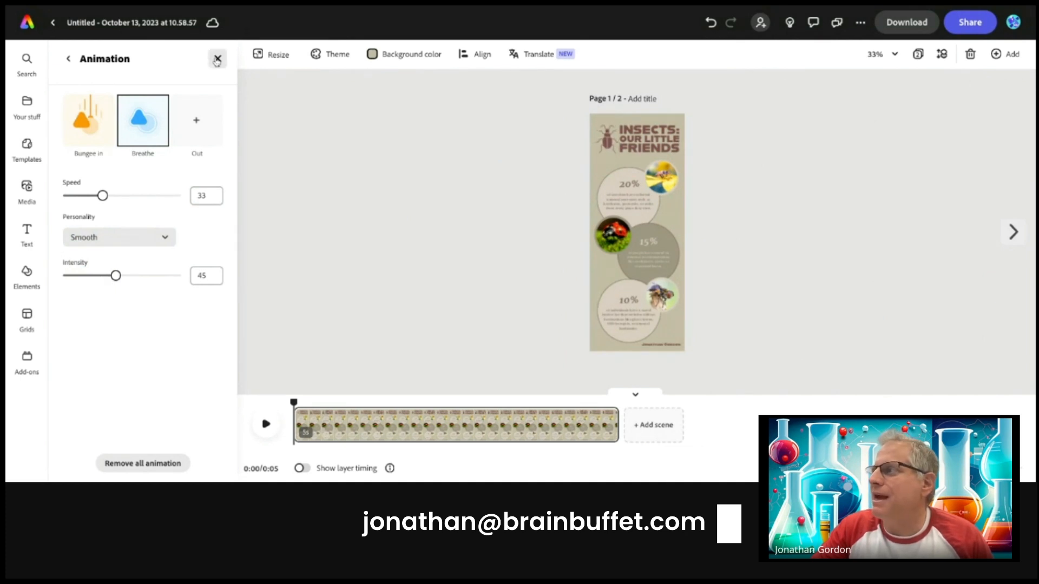
left_click(217, 58)
- Review the entrance animation styles available for the "Insects: Our Little Friends" title text
left_click(509, 170)
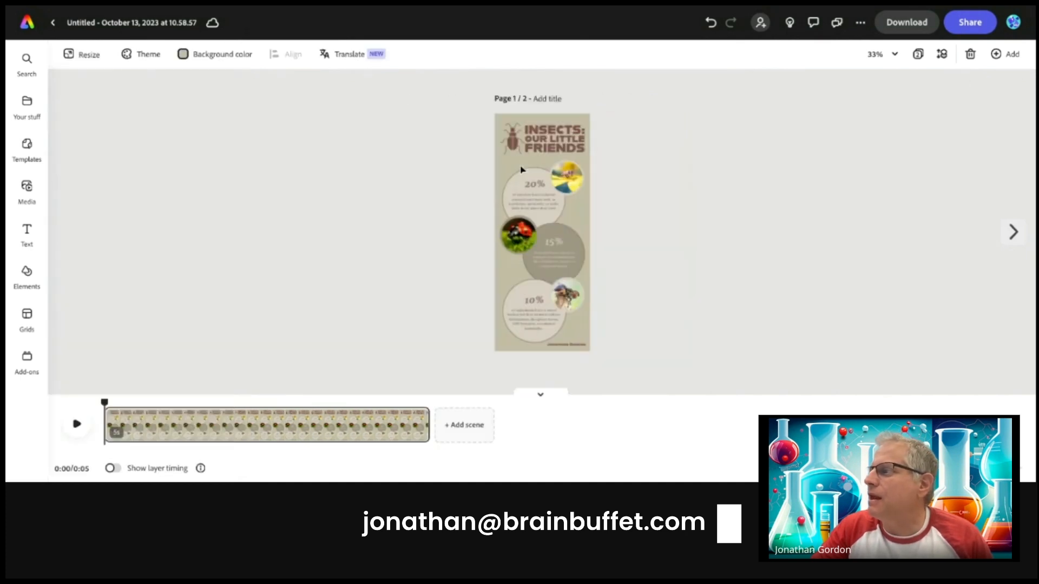
left_click(549, 140)
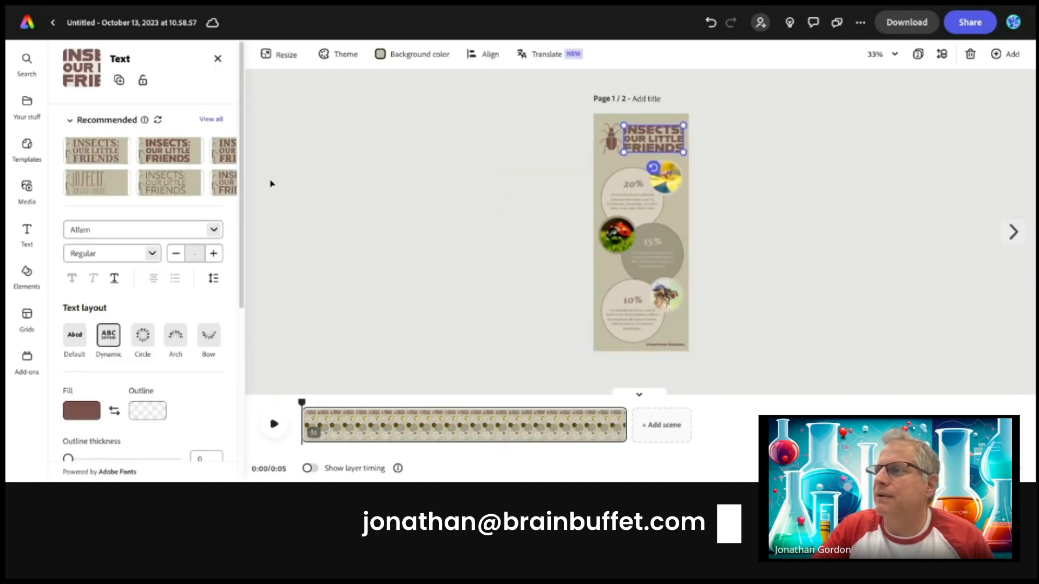
scroll(225, 401, "down", 5)
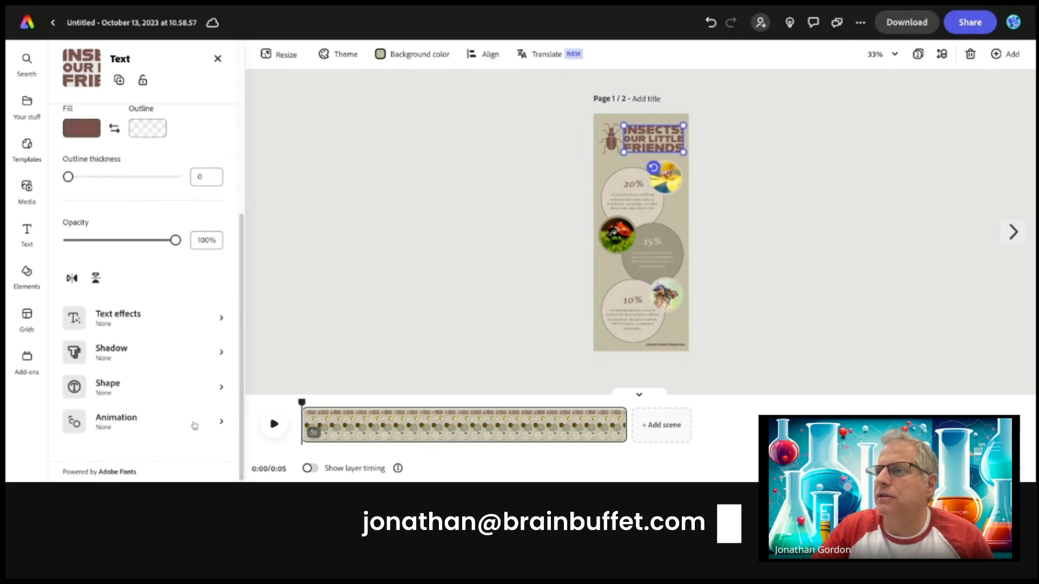
left_click(194, 426)
left_click(89, 123)
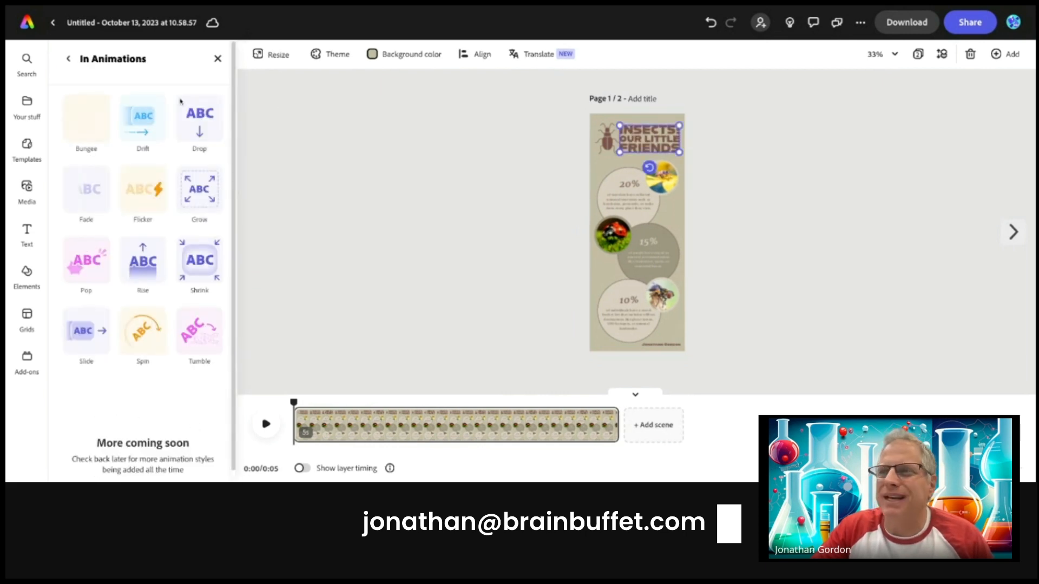
left_click(68, 58)
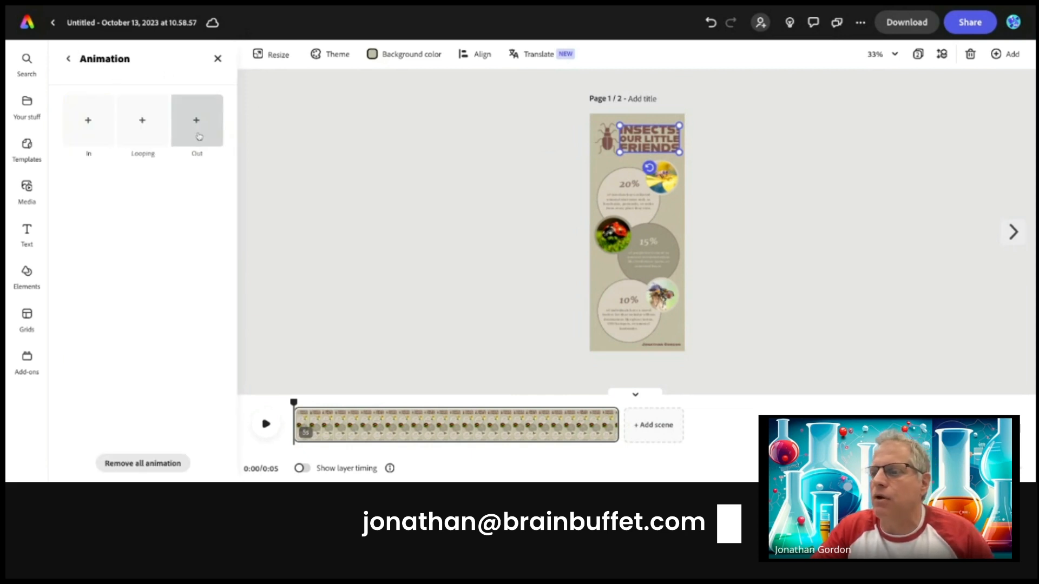
left_click(453, 176)
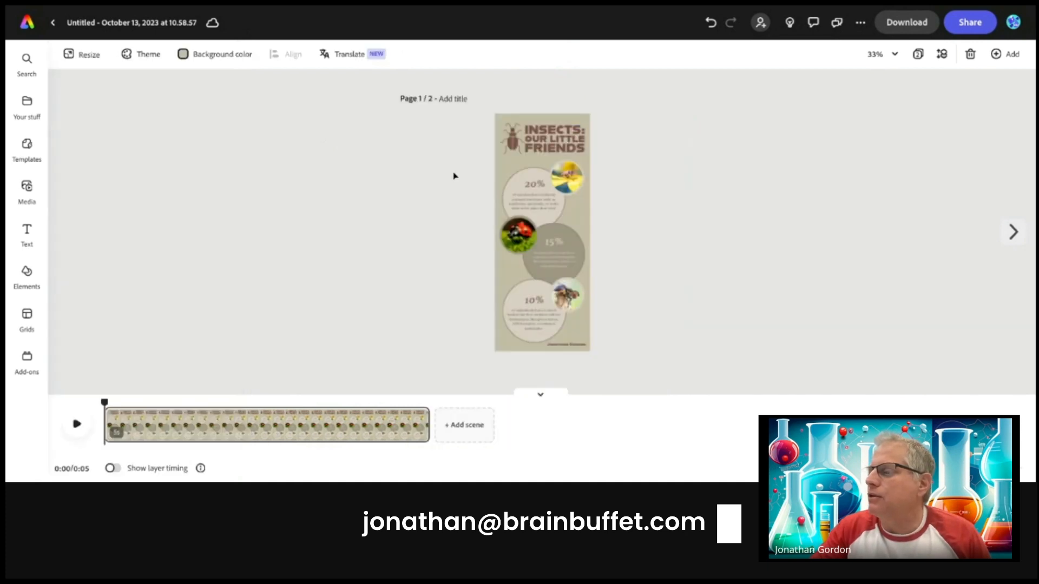
left_click(539, 191)
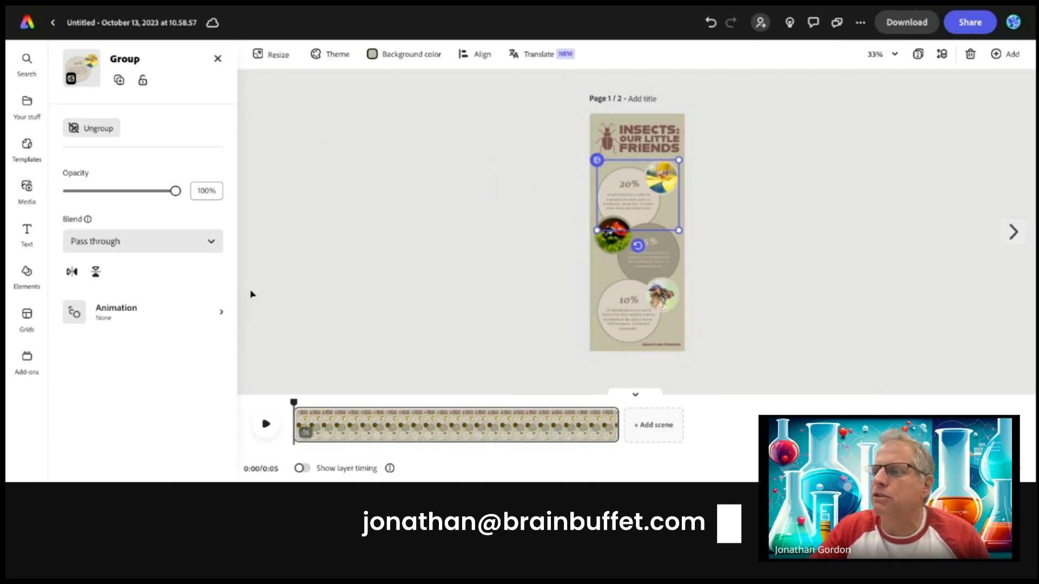
left_click(222, 316)
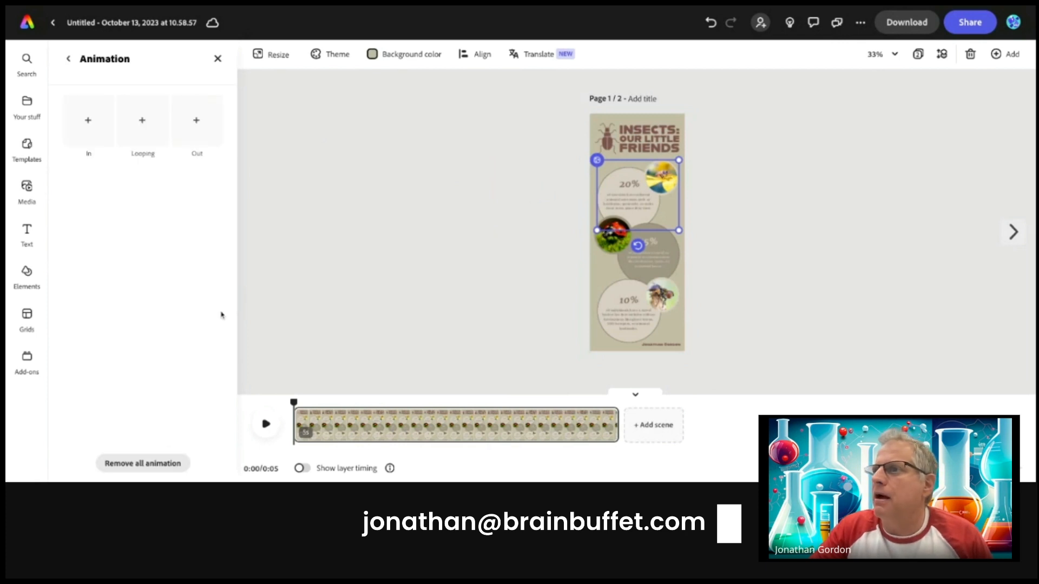
left_click(417, 160)
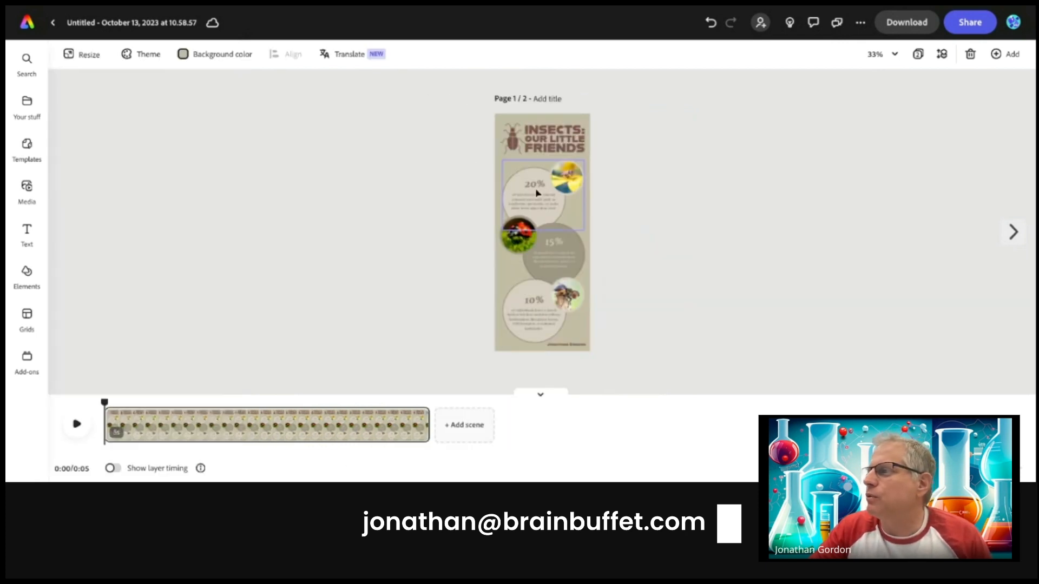
- Apply a Spin entrance animation to the 20% circle group with the bee photo
left_click(537, 193)
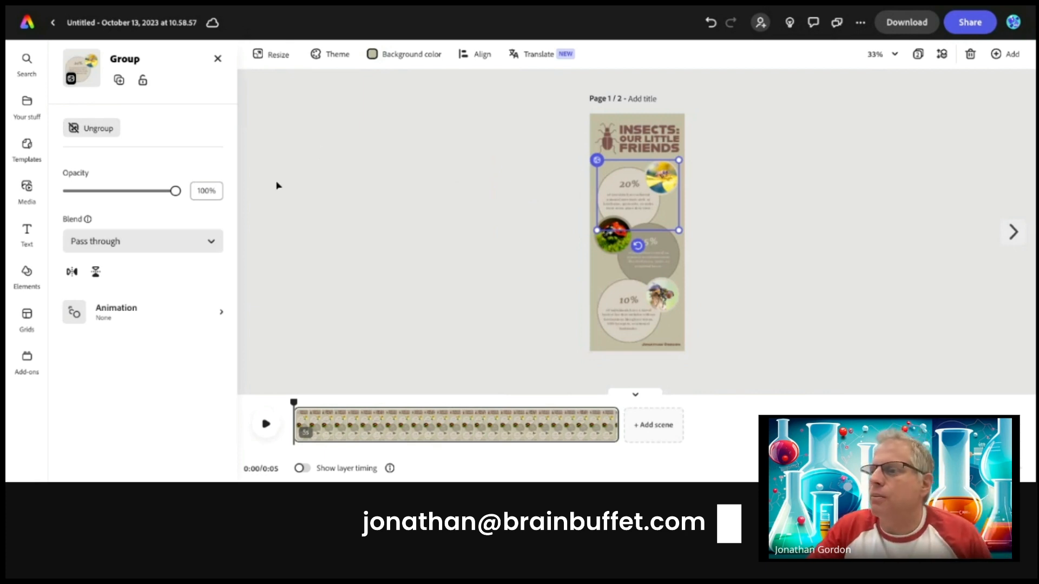
left_click(219, 313)
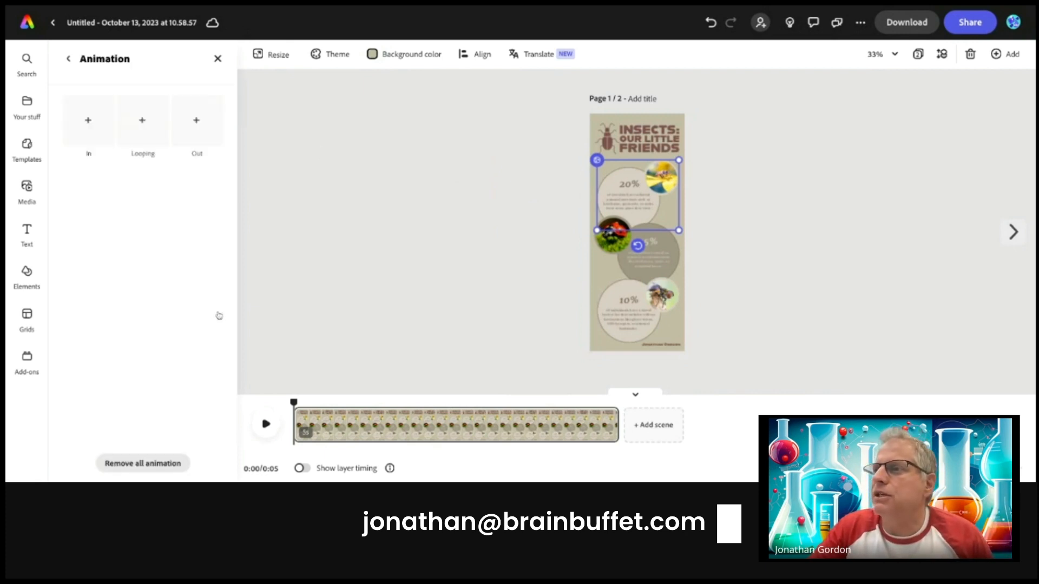
left_click(80, 125)
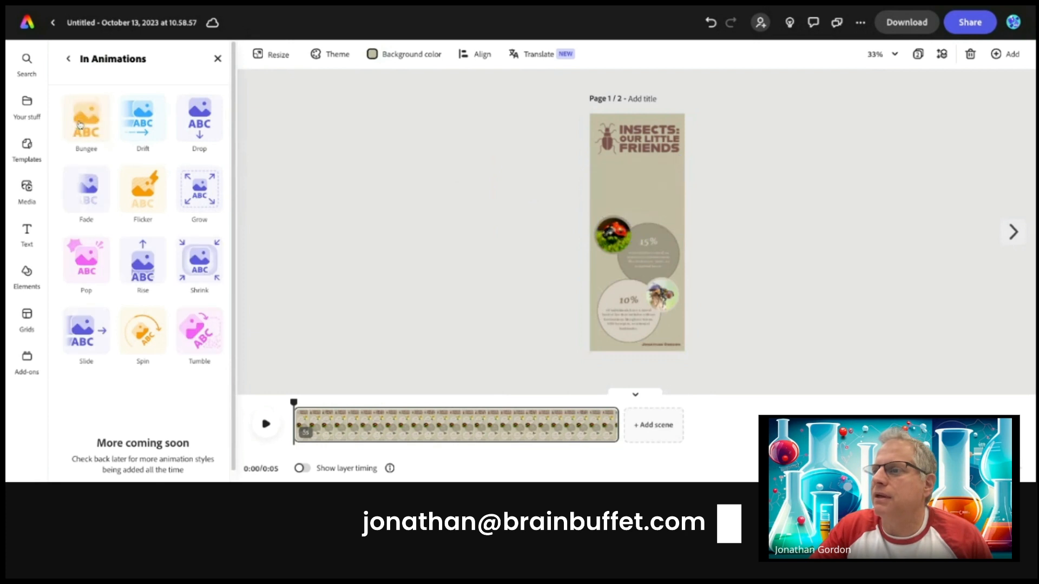
left_click(144, 330)
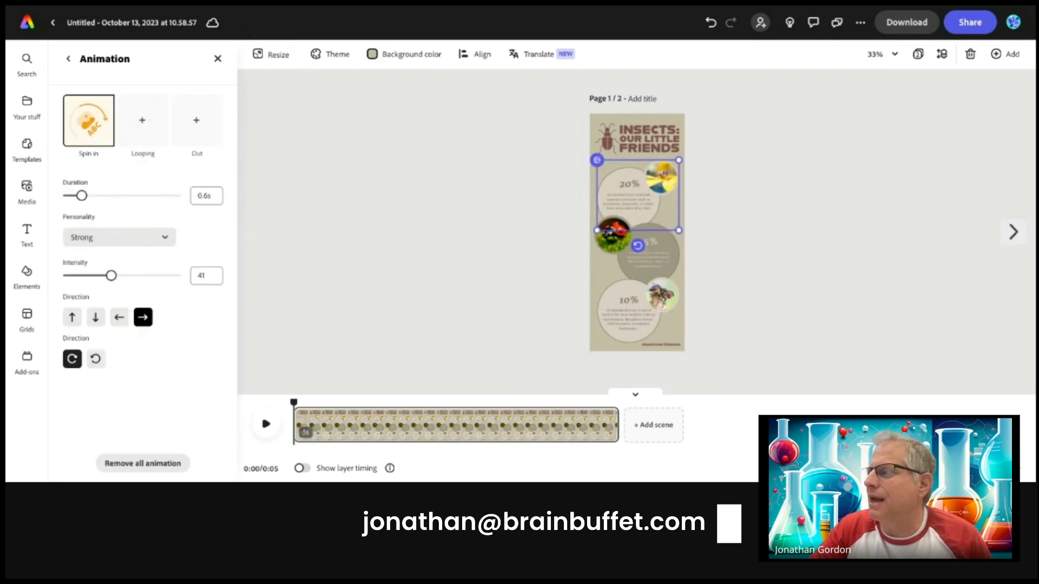
- Apply a Spin entrance animation to the 15% ladybug group and set its movement direction to left
left_click(666, 261)
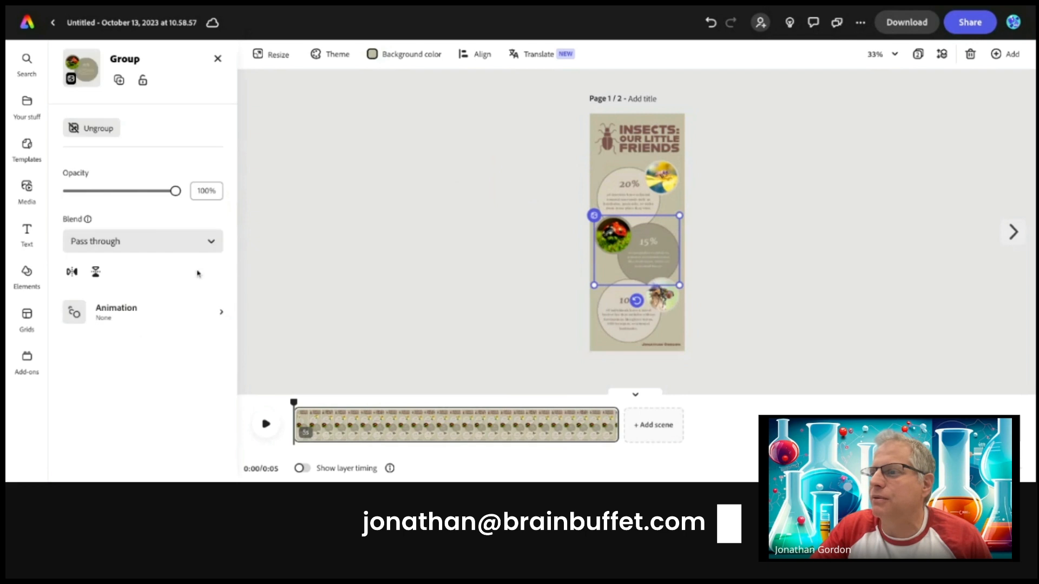
left_click(215, 308)
left_click(101, 122)
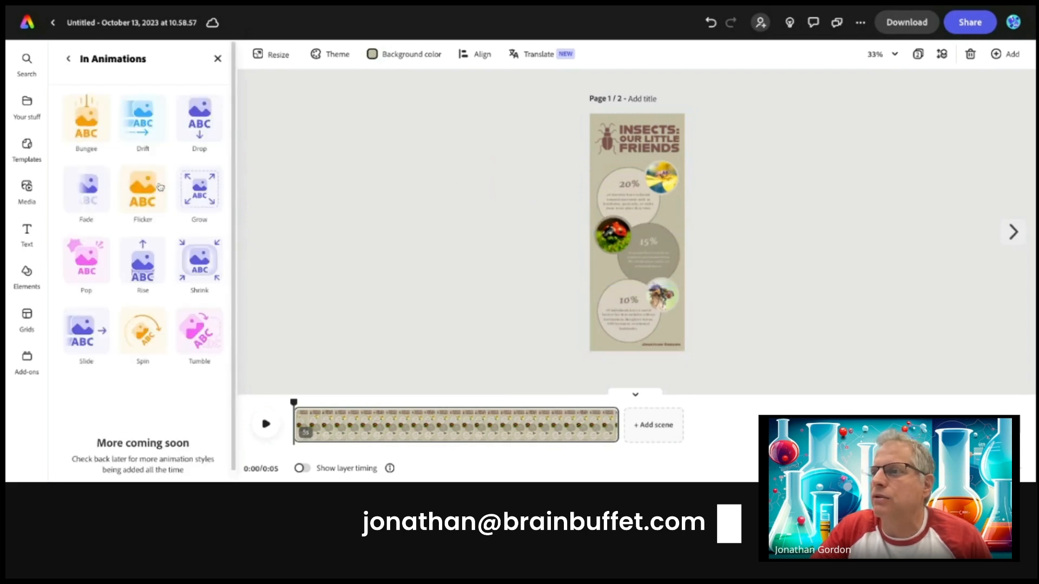
left_click(149, 342)
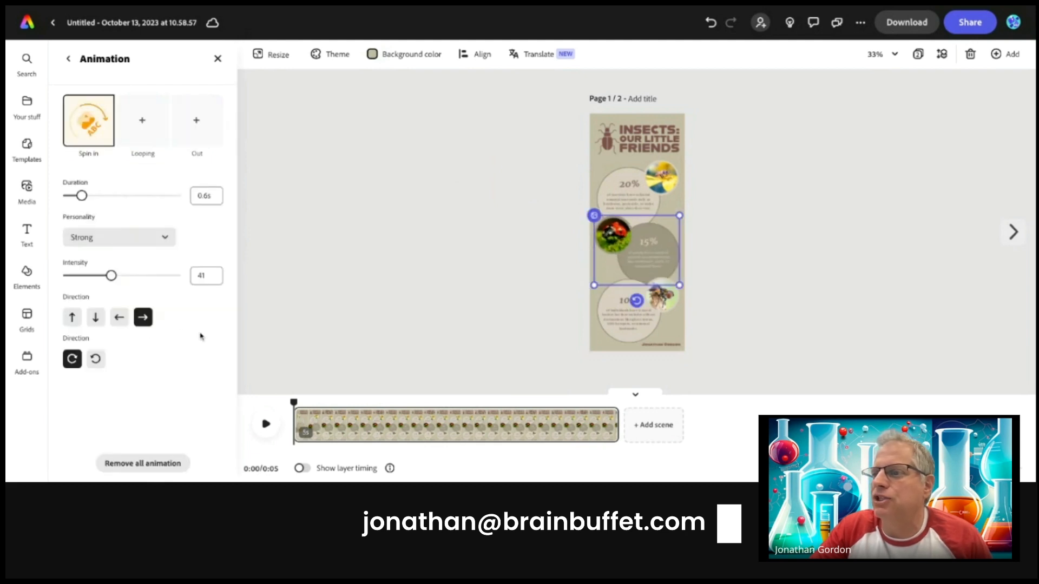
left_click(119, 318)
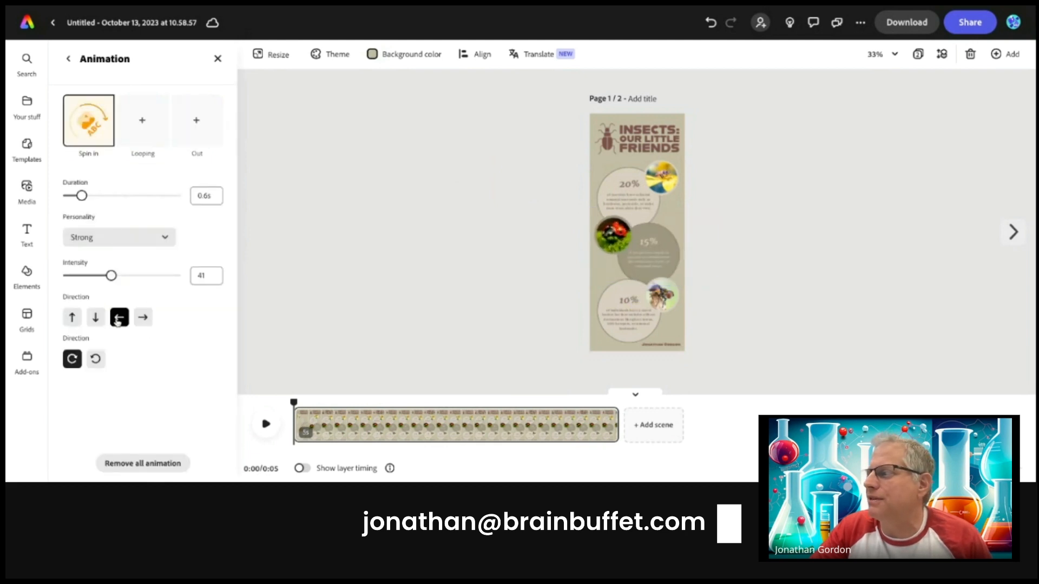
- Apply a Spin entrance animation to the 10% circle group with the fly photo
left_click(622, 323)
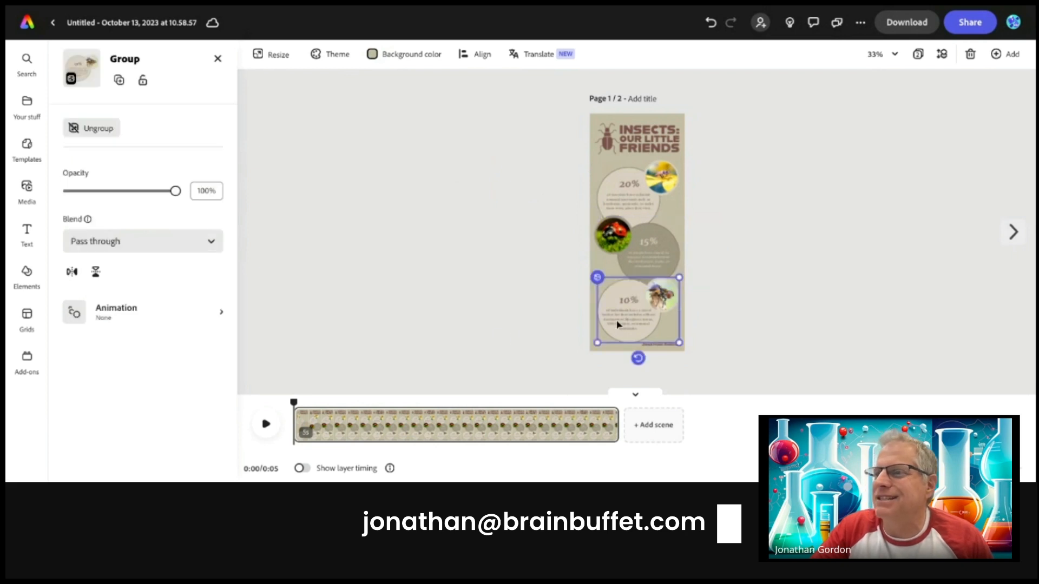
left_click(218, 313)
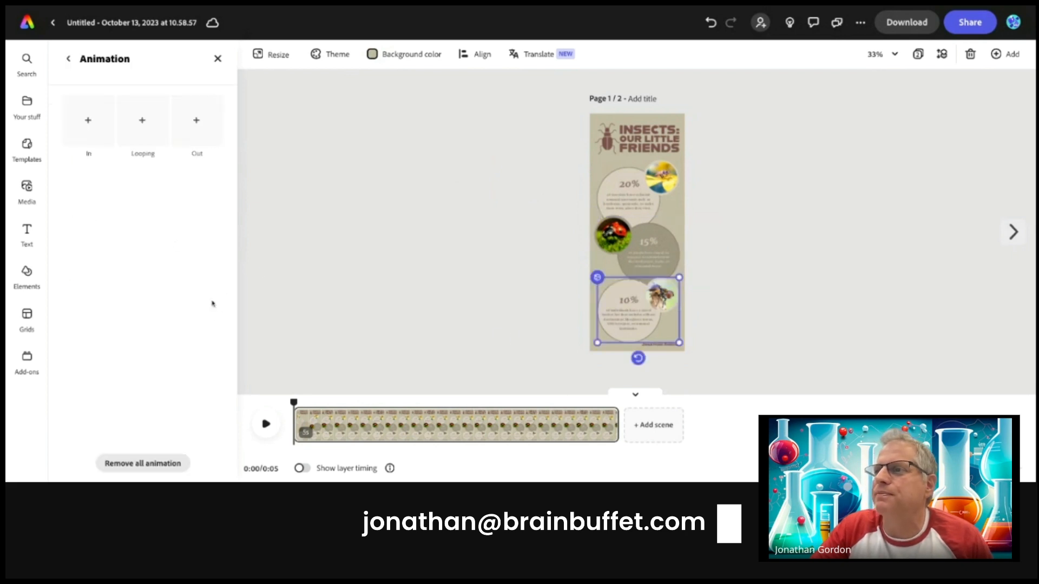
left_click(90, 120)
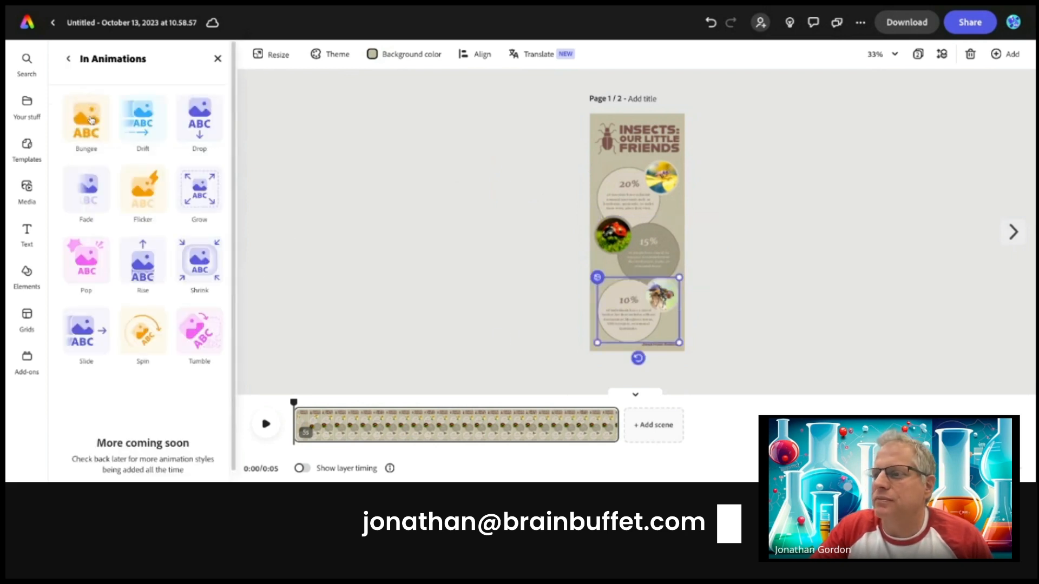
left_click(140, 335)
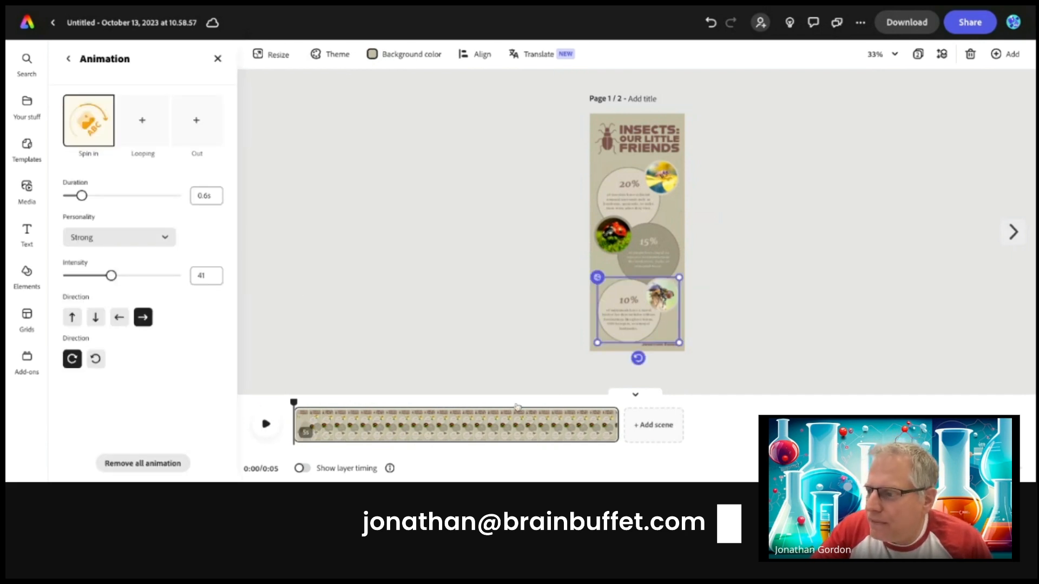
- Show layer timing, scrub the timeline to 1.6 s, select the 15% group and return the playhead to the start
left_click(336, 469)
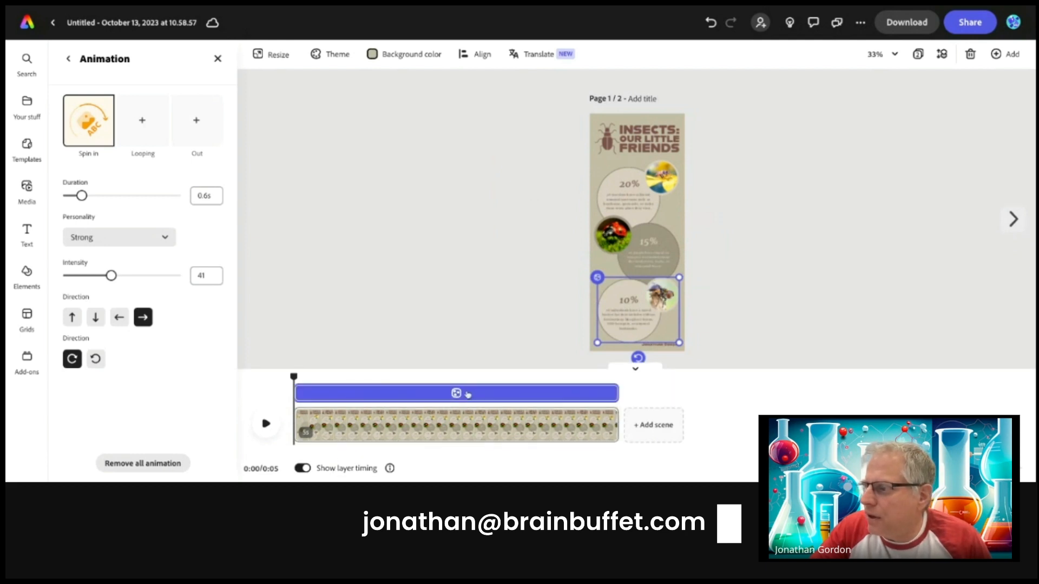
left_click(464, 377)
left_click_drag(465, 375, 397, 376)
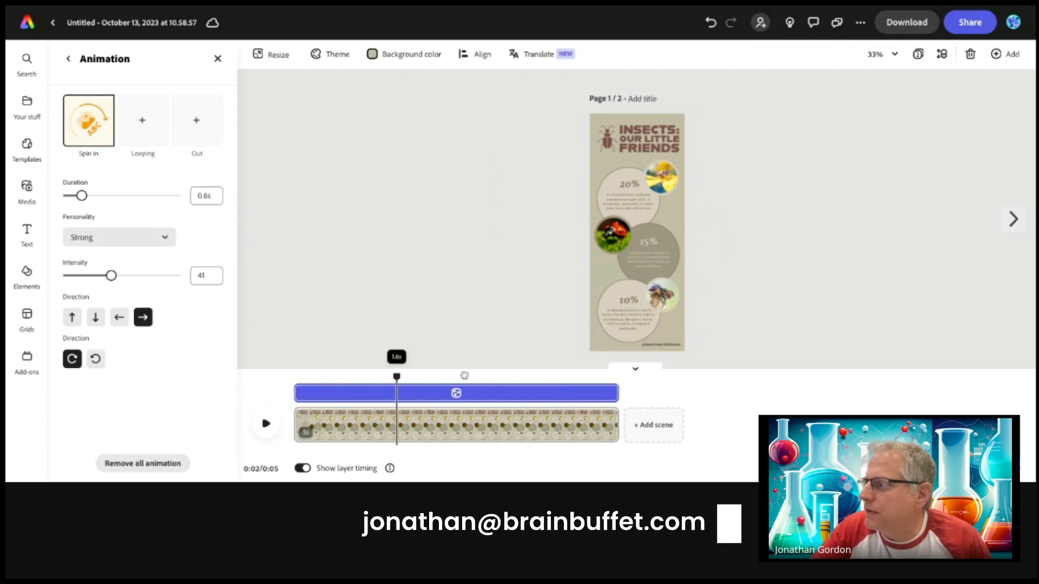
left_click(647, 263)
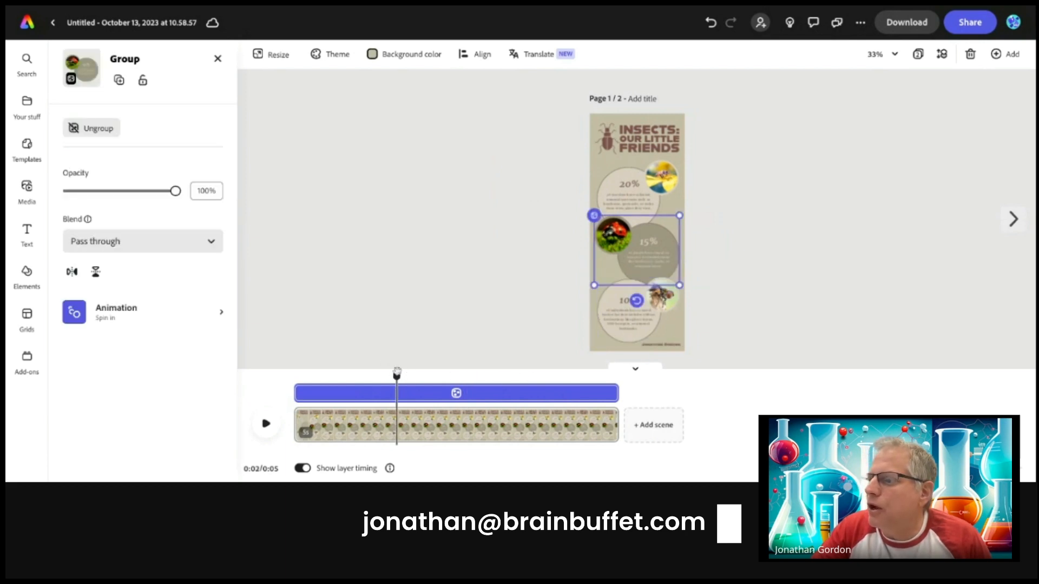
left_click_drag(397, 376, 293, 377)
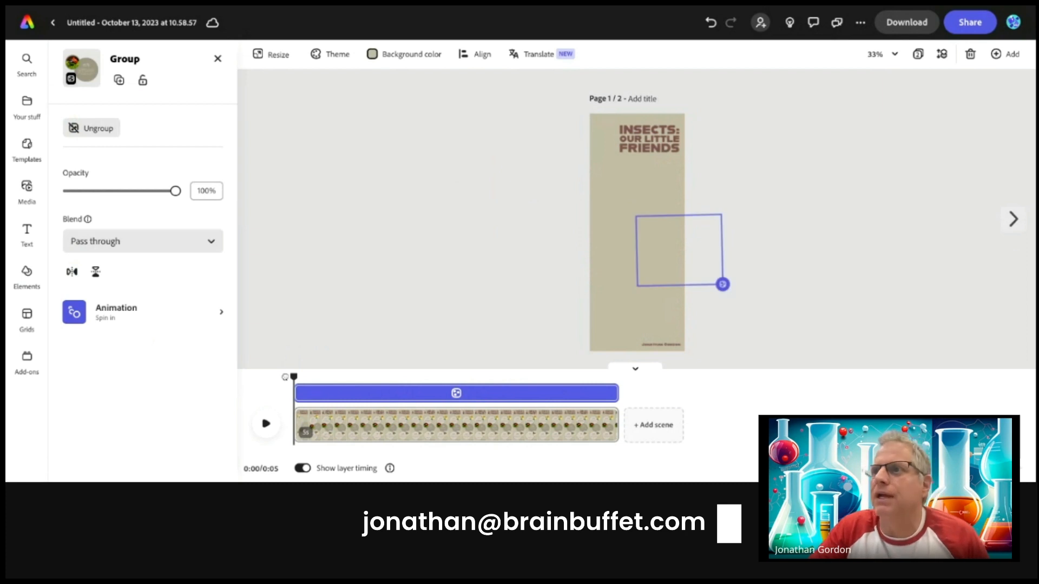
- Deselect the group, preview the acoustic track "Bright Day - Loop 2" and add it to page 1 as audio
left_click(217, 59)
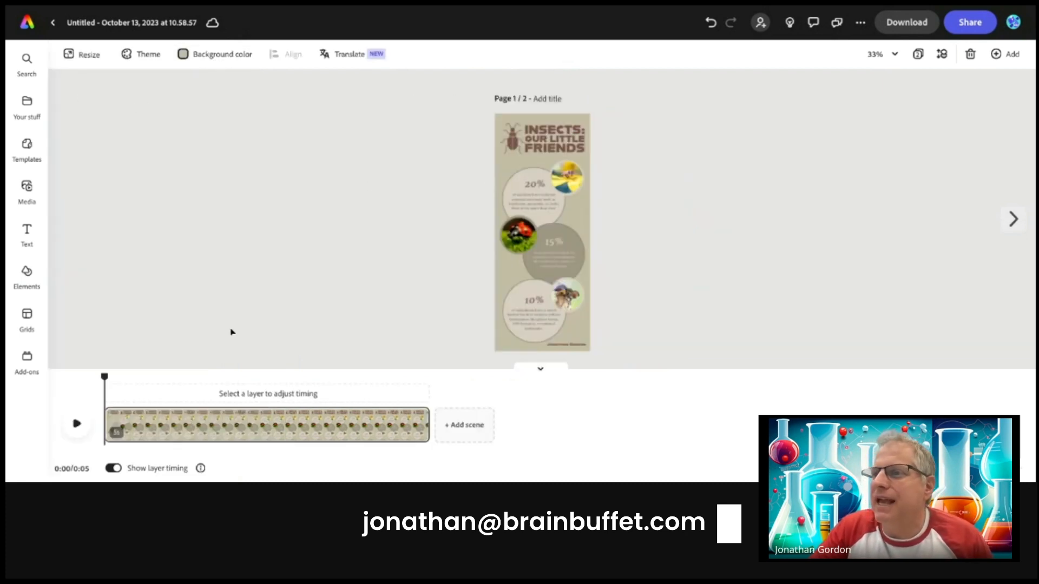
left_click(27, 186)
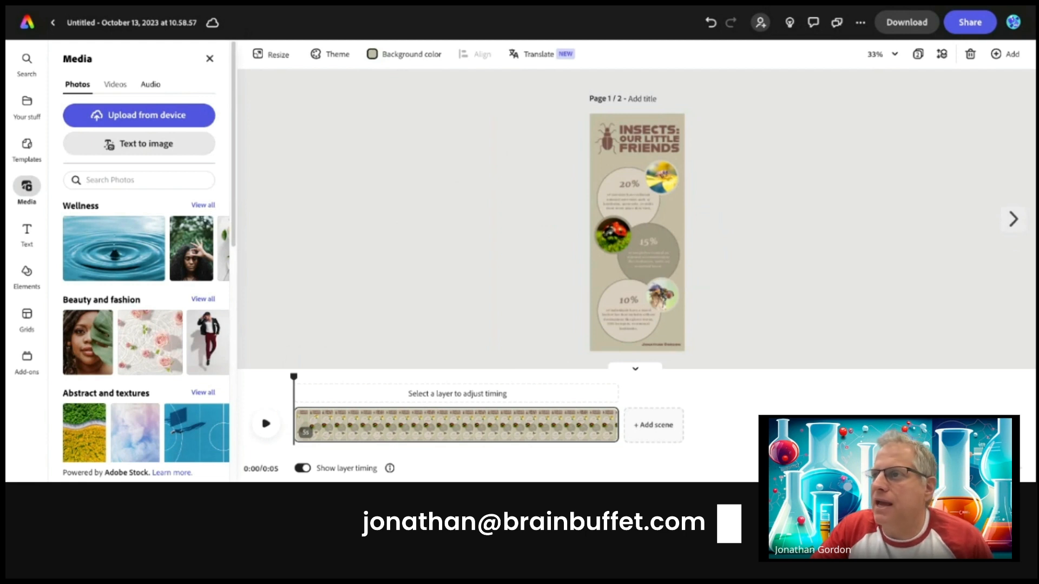
left_click(150, 84)
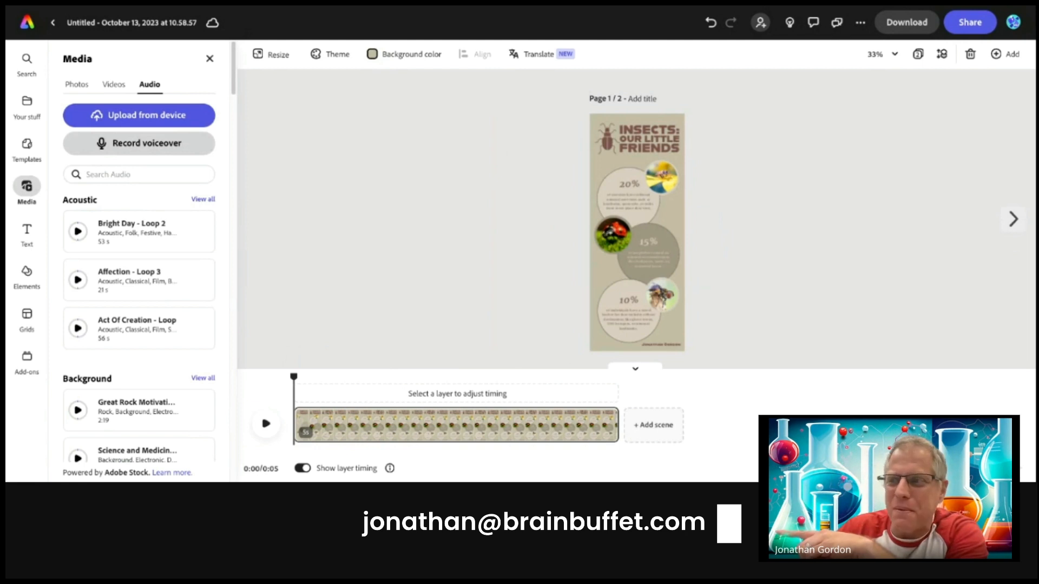
left_click(77, 231)
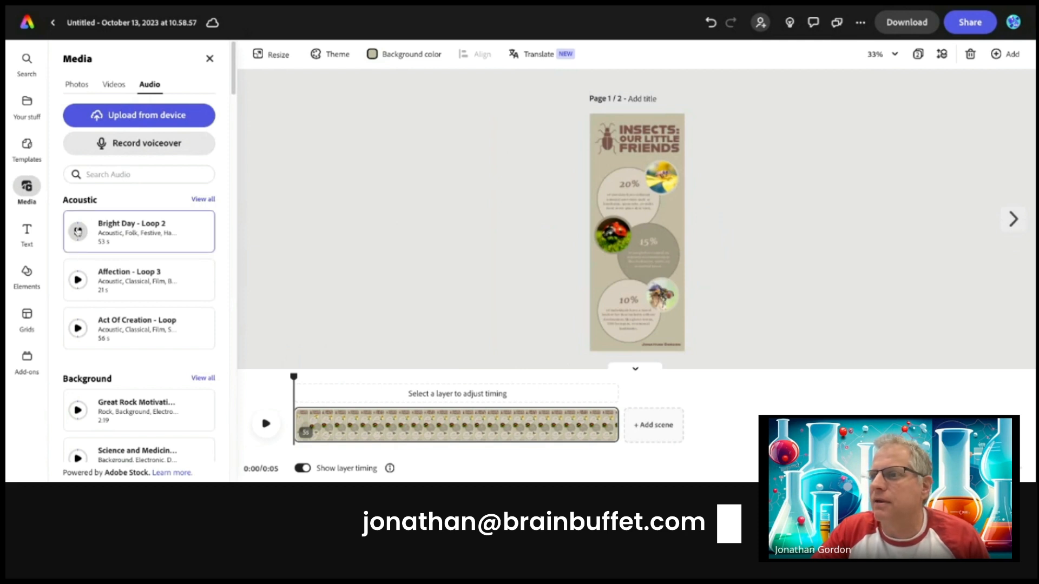
left_click(121, 233)
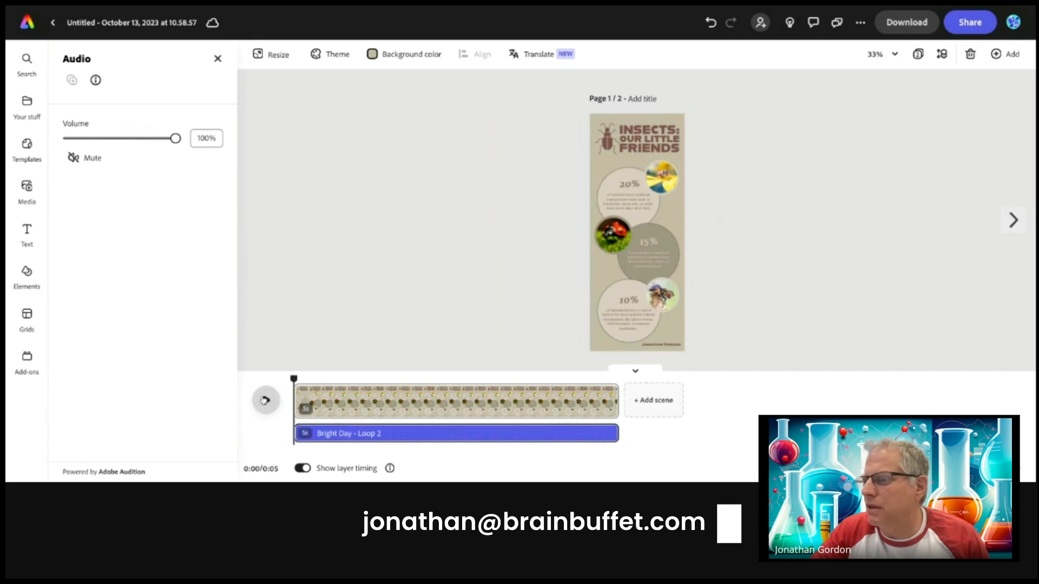
- Play the page 1 animation with its soundtrack, dismiss the video editing notice, and replay it from 0 s
left_click(264, 401)
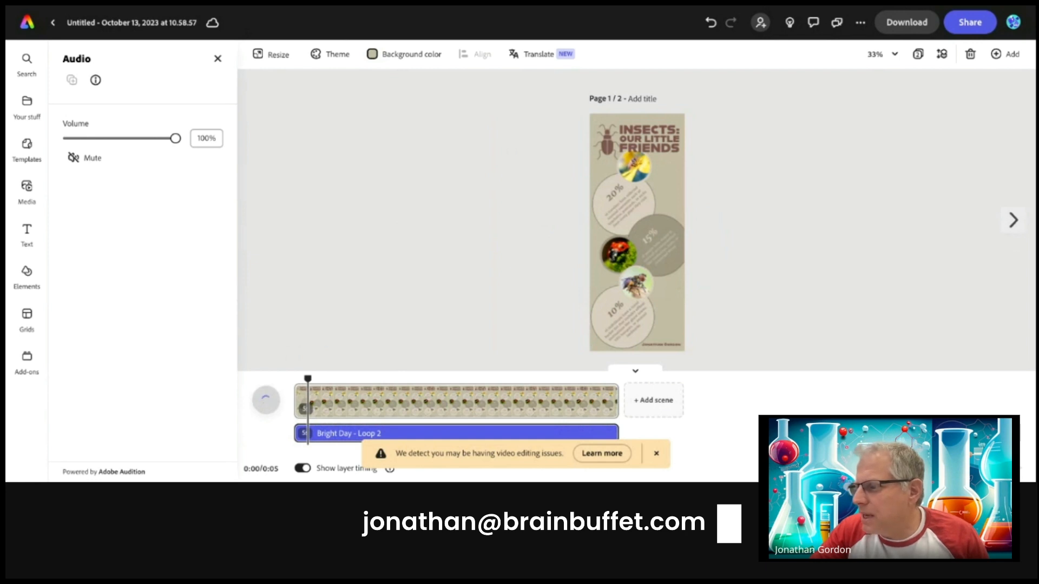
left_click(656, 454)
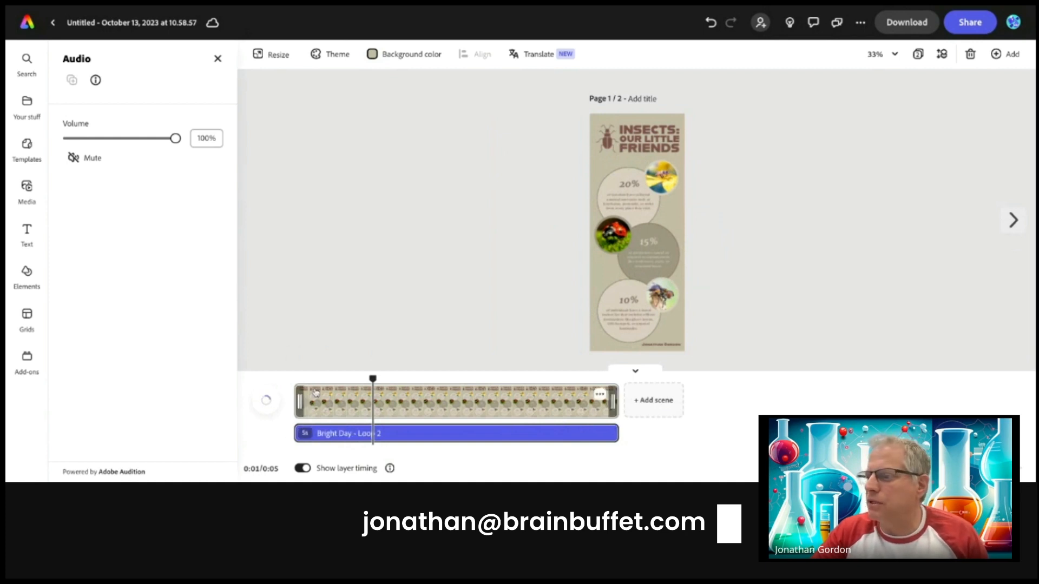
left_click_drag(371, 381, 294, 380)
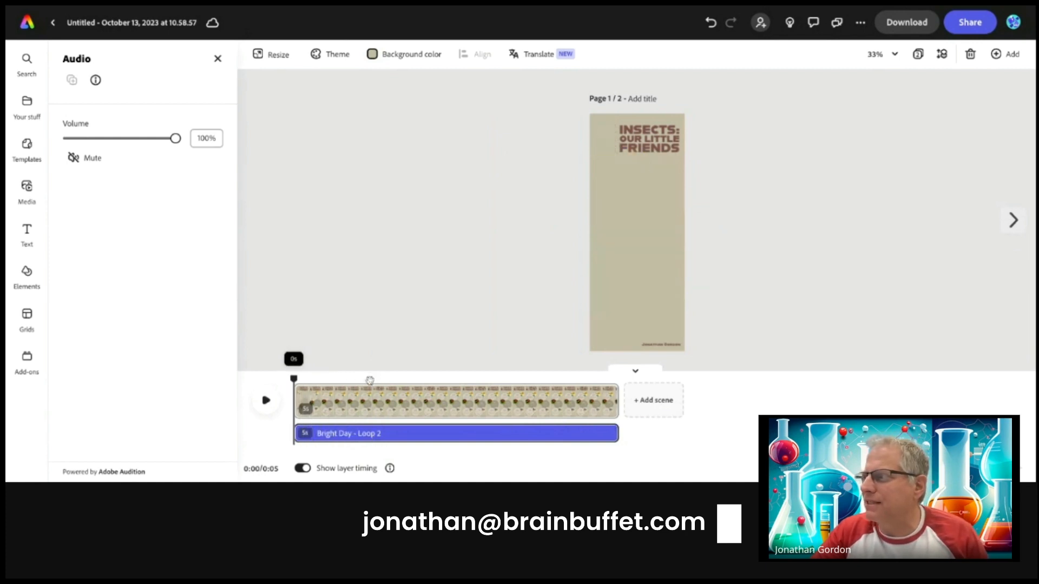
left_click_drag(370, 380, 294, 380)
left_click(266, 401)
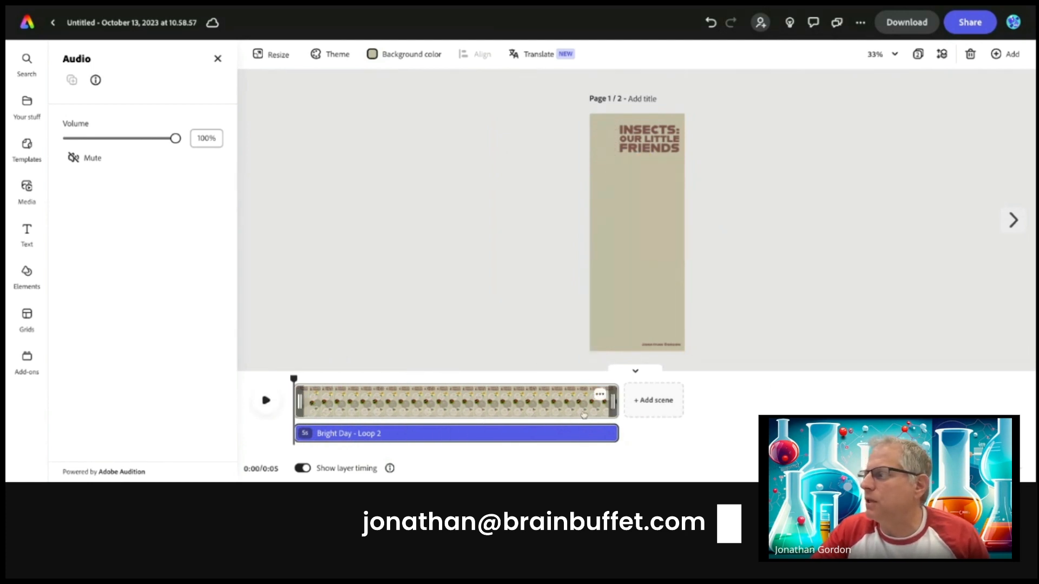
- Download the selected page as an MP4 at source size and play the exported video
left_click(900, 22)
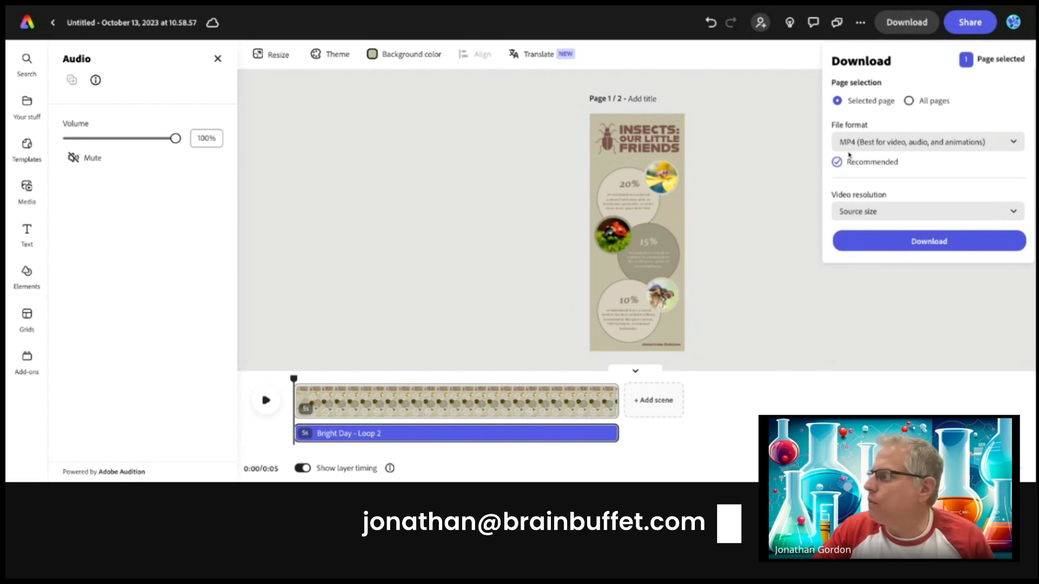
left_click(872, 212)
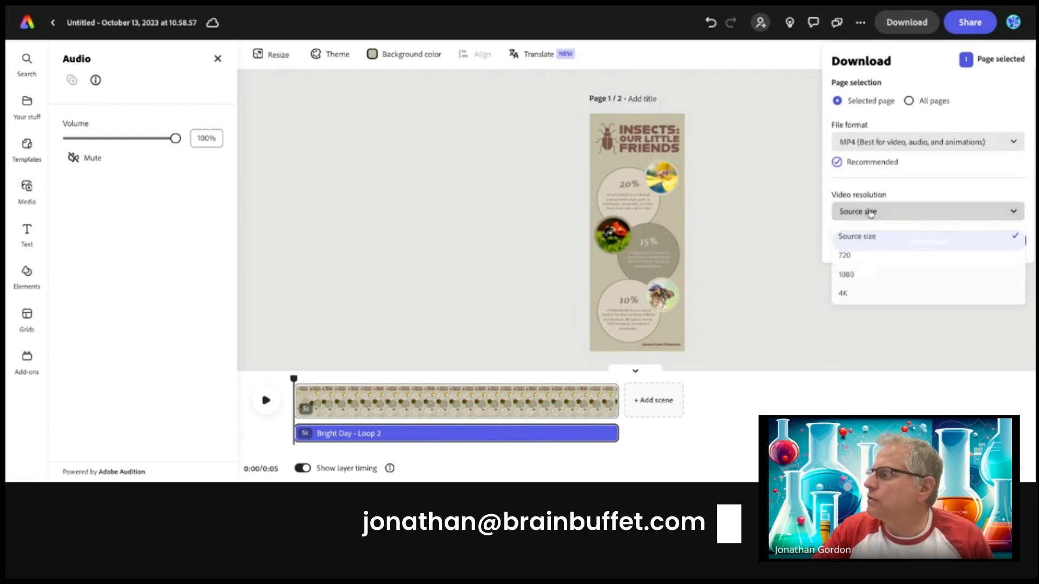
left_click(947, 177)
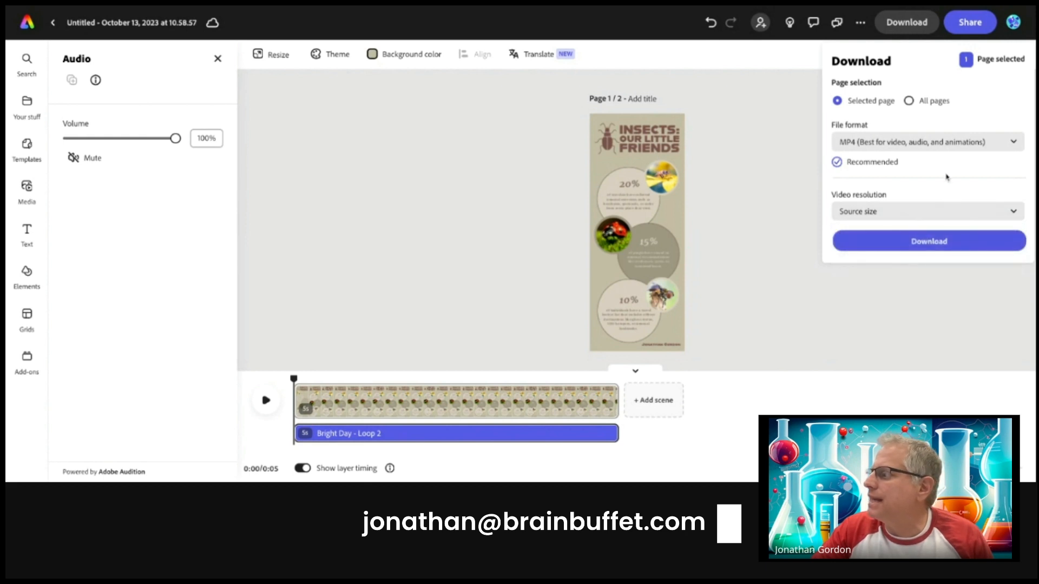
left_click(913, 244)
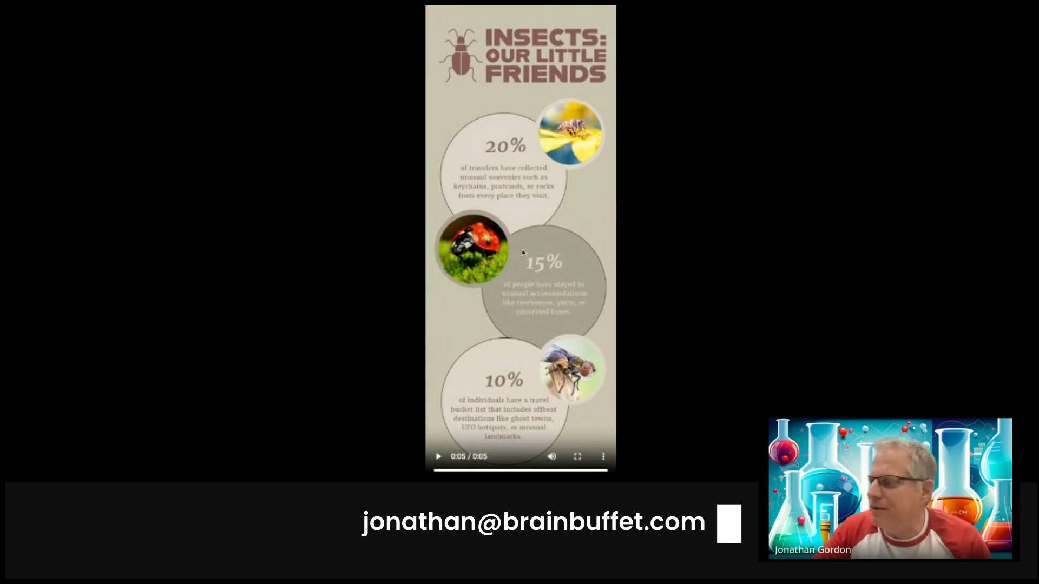
left_click(438, 457)
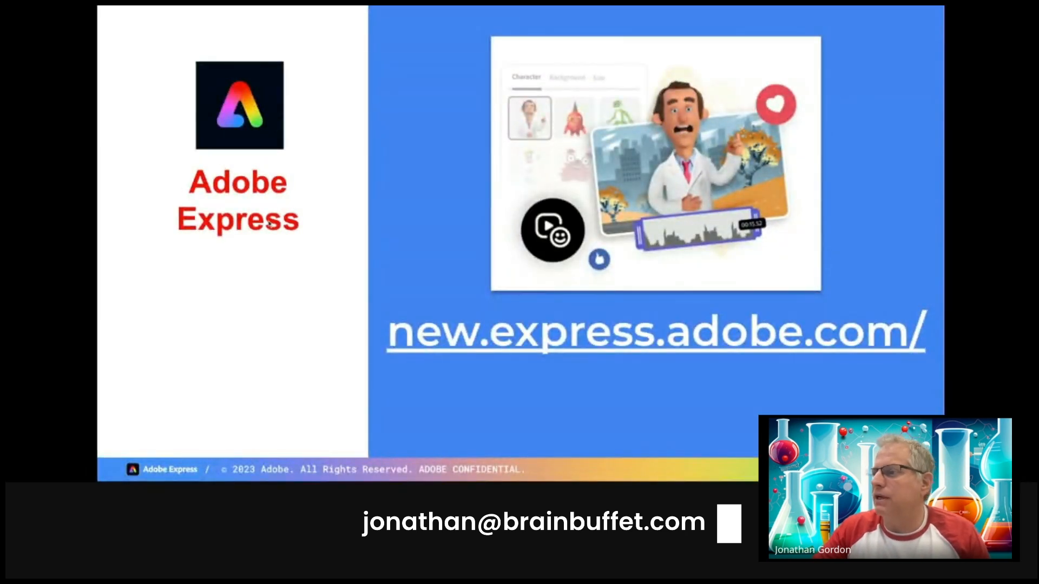
key("Right")
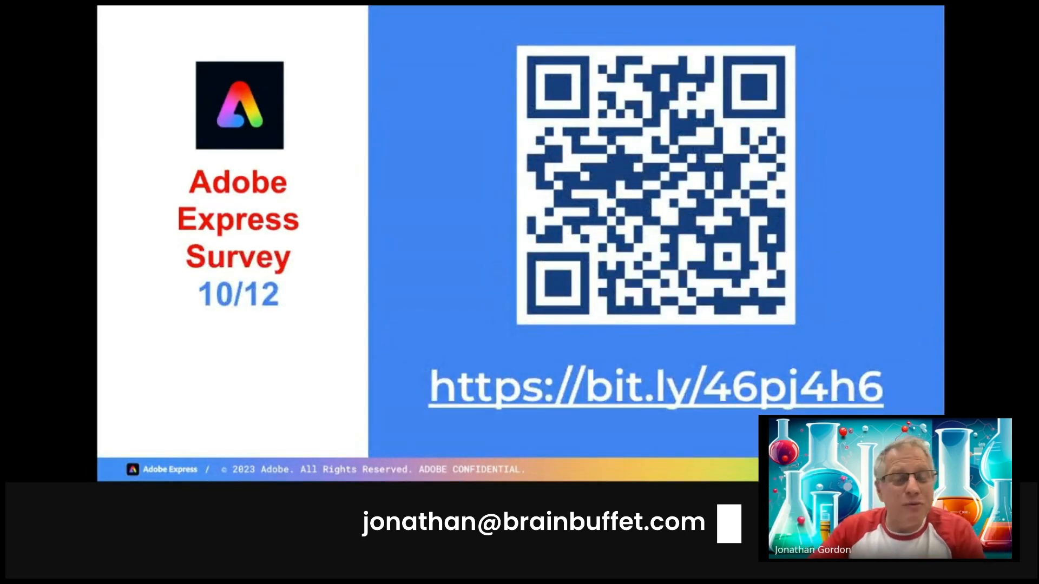